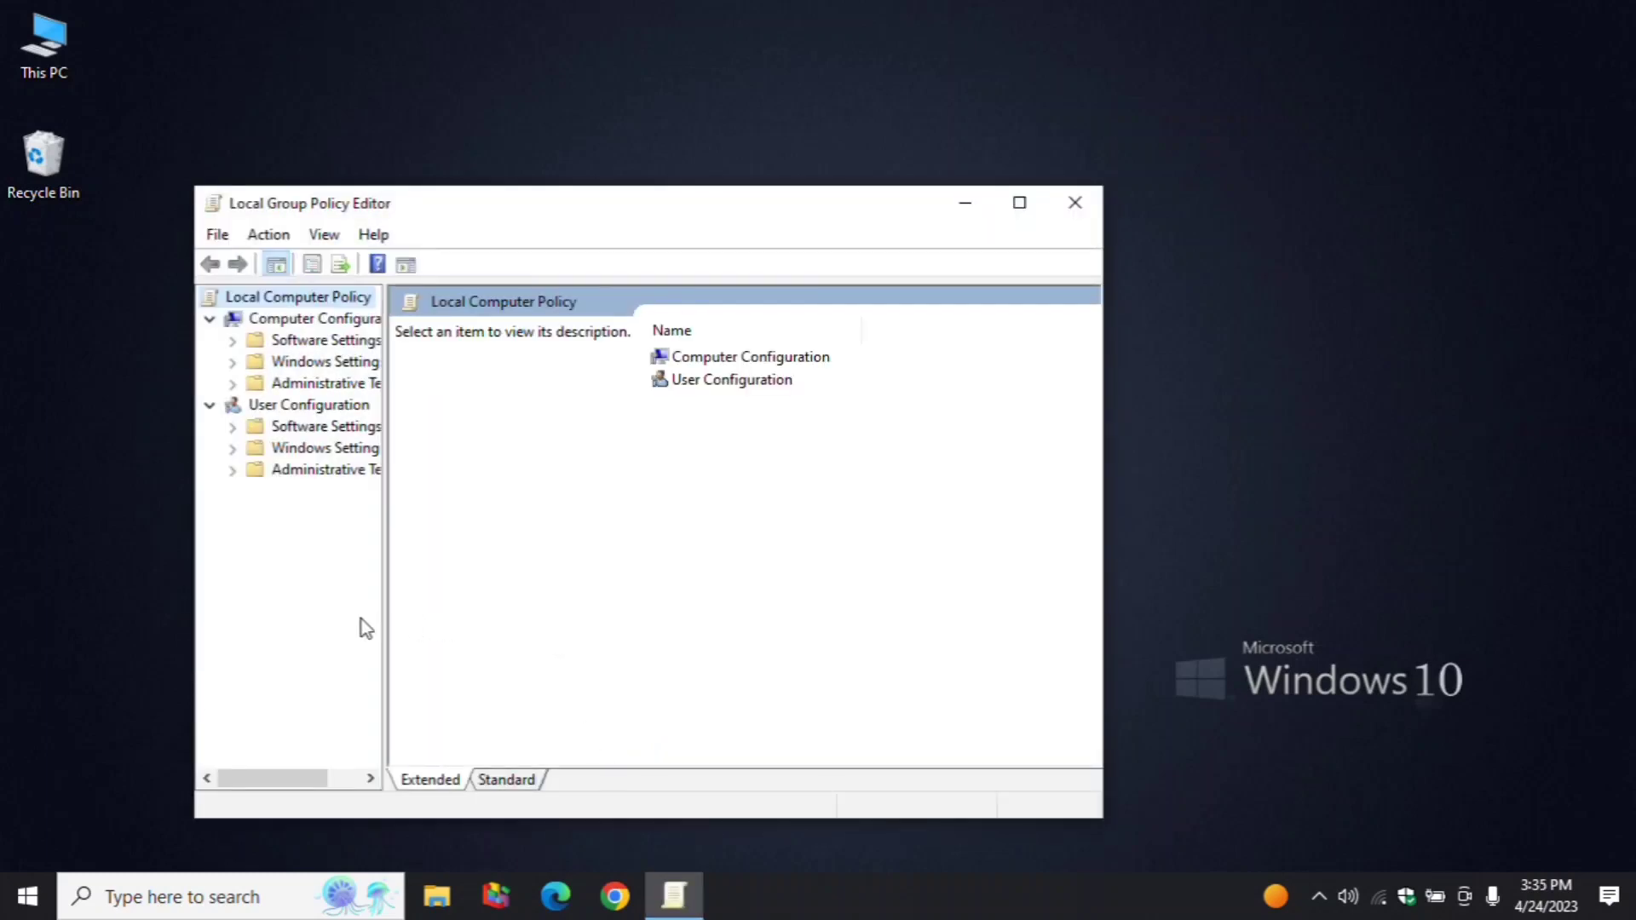
Open the Storage Sense policy folder under Computer Configuration > Administrative Templates > System.
drag(382, 605, 460, 599)
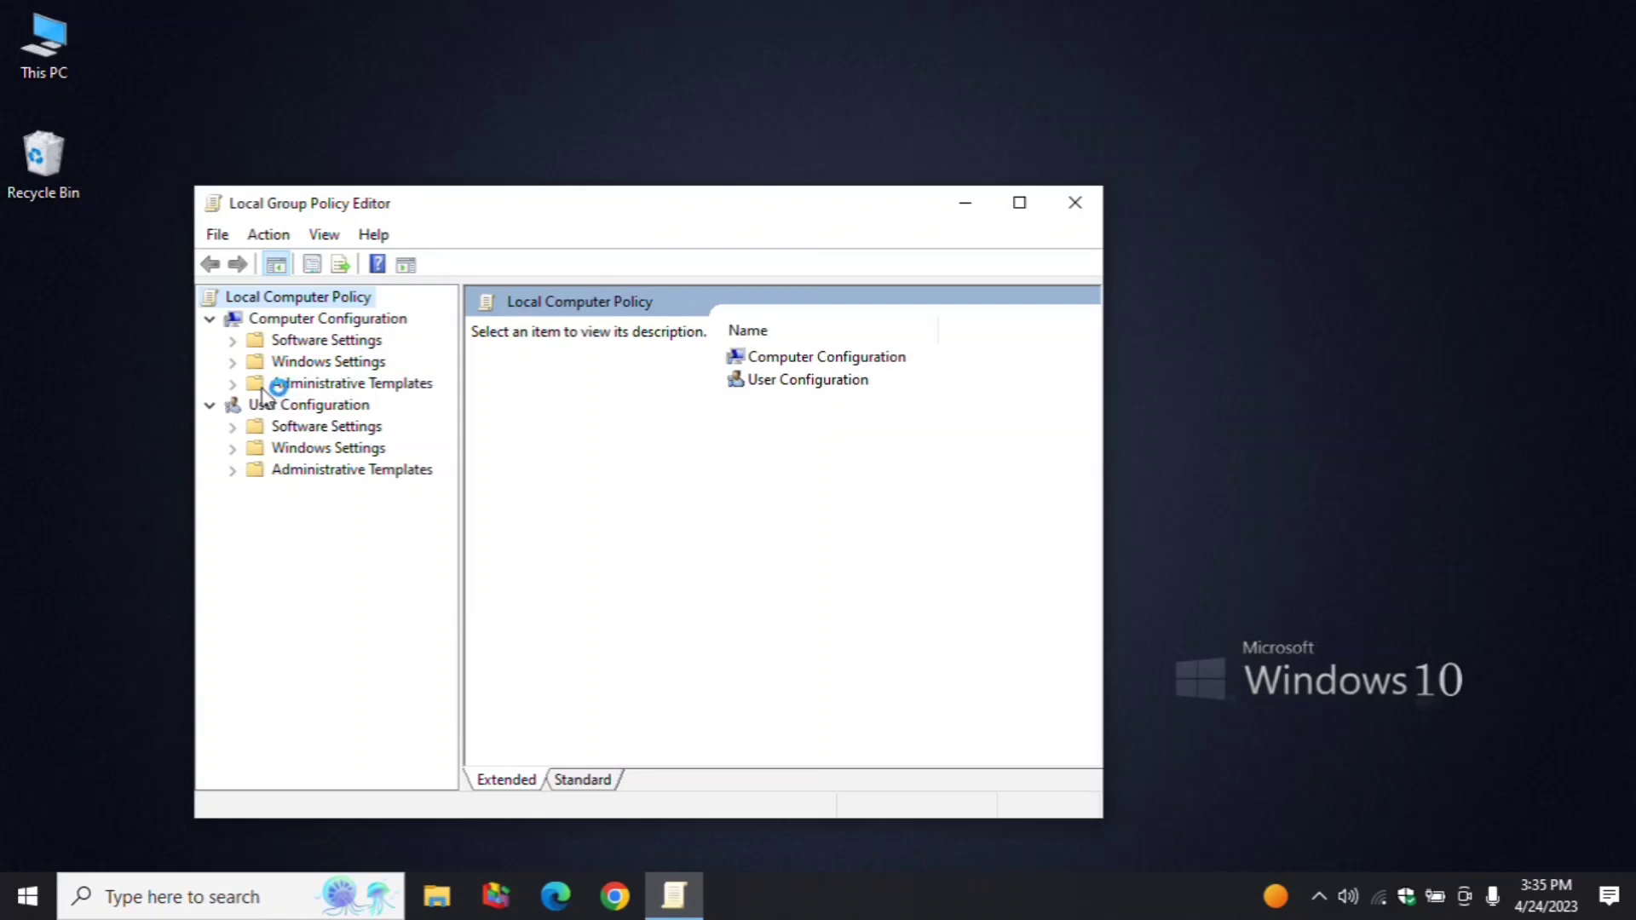
click(234, 383)
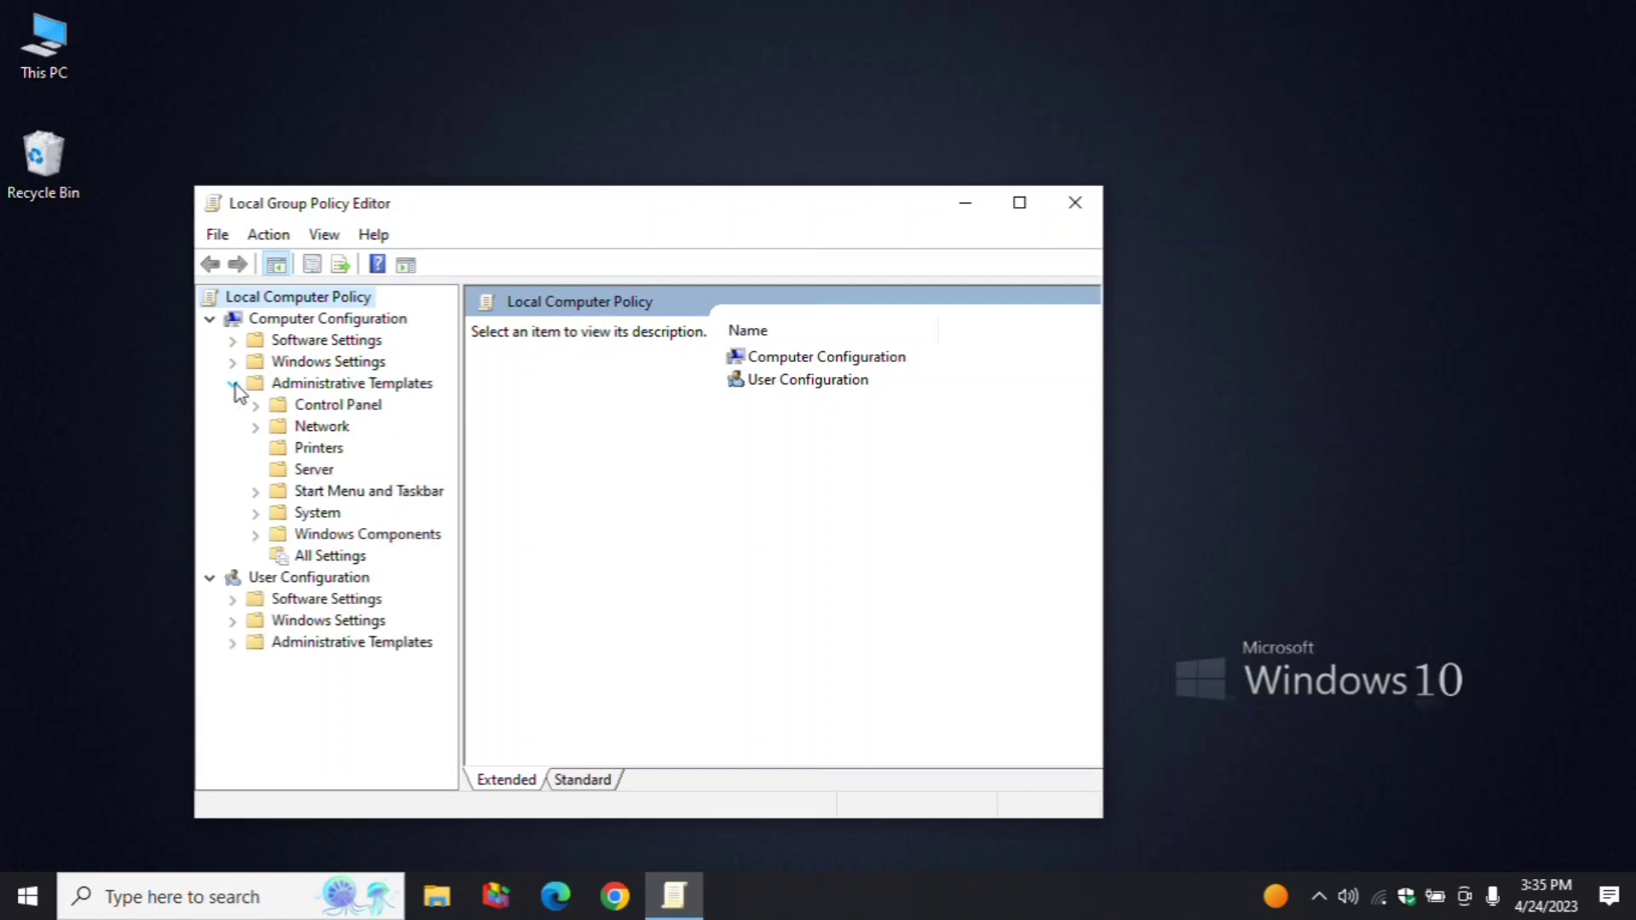
click(256, 514)
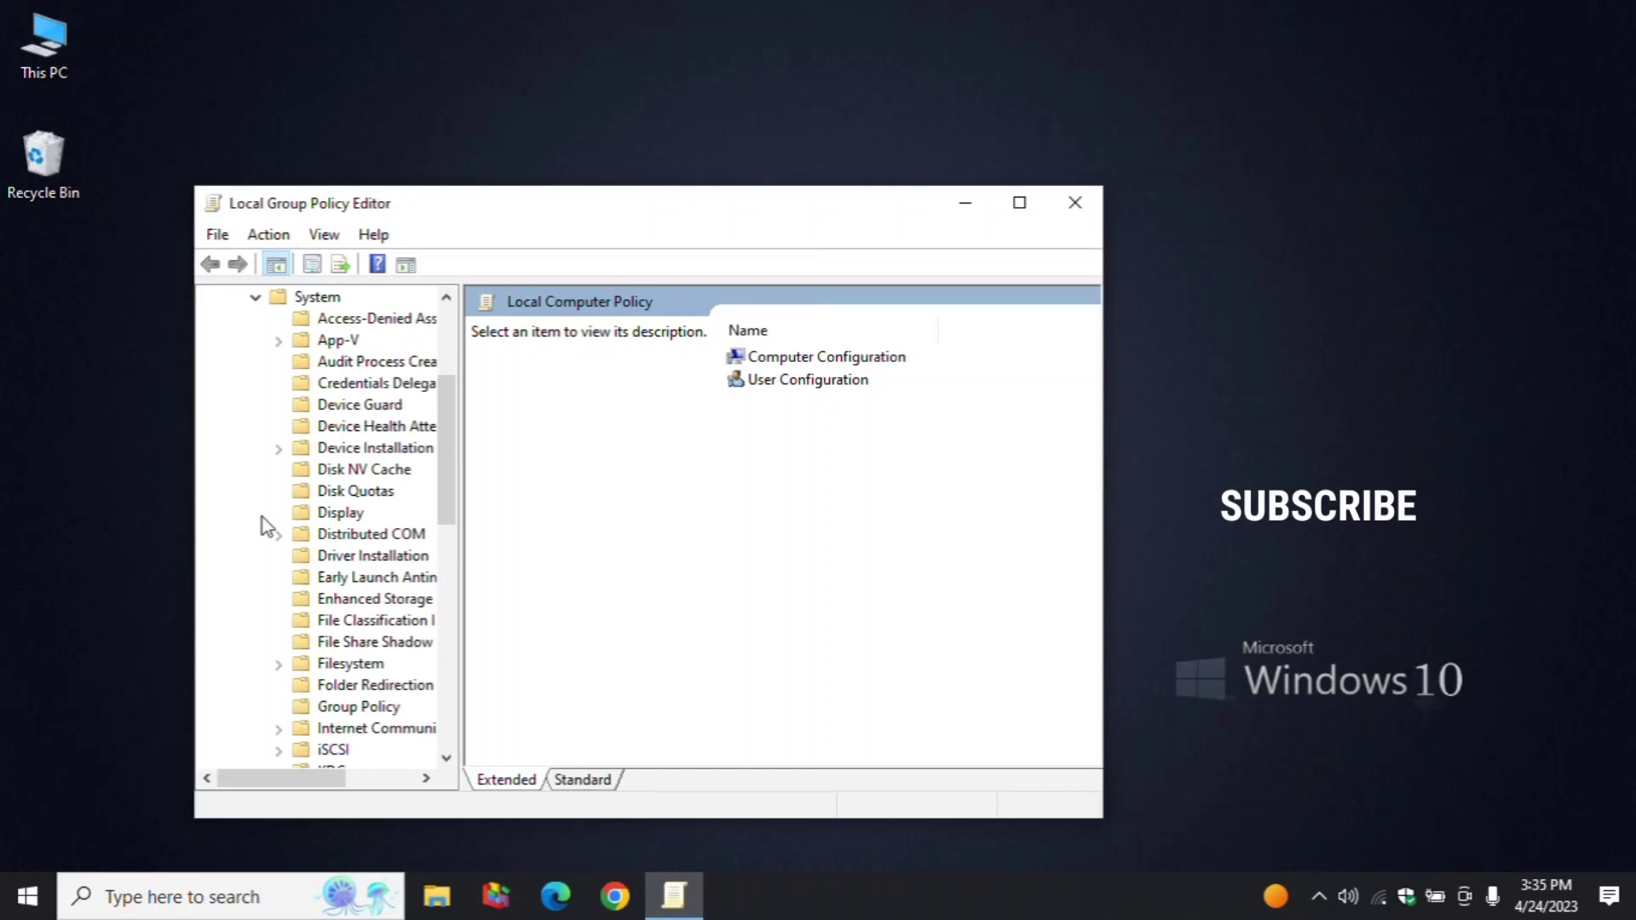
click(426, 778)
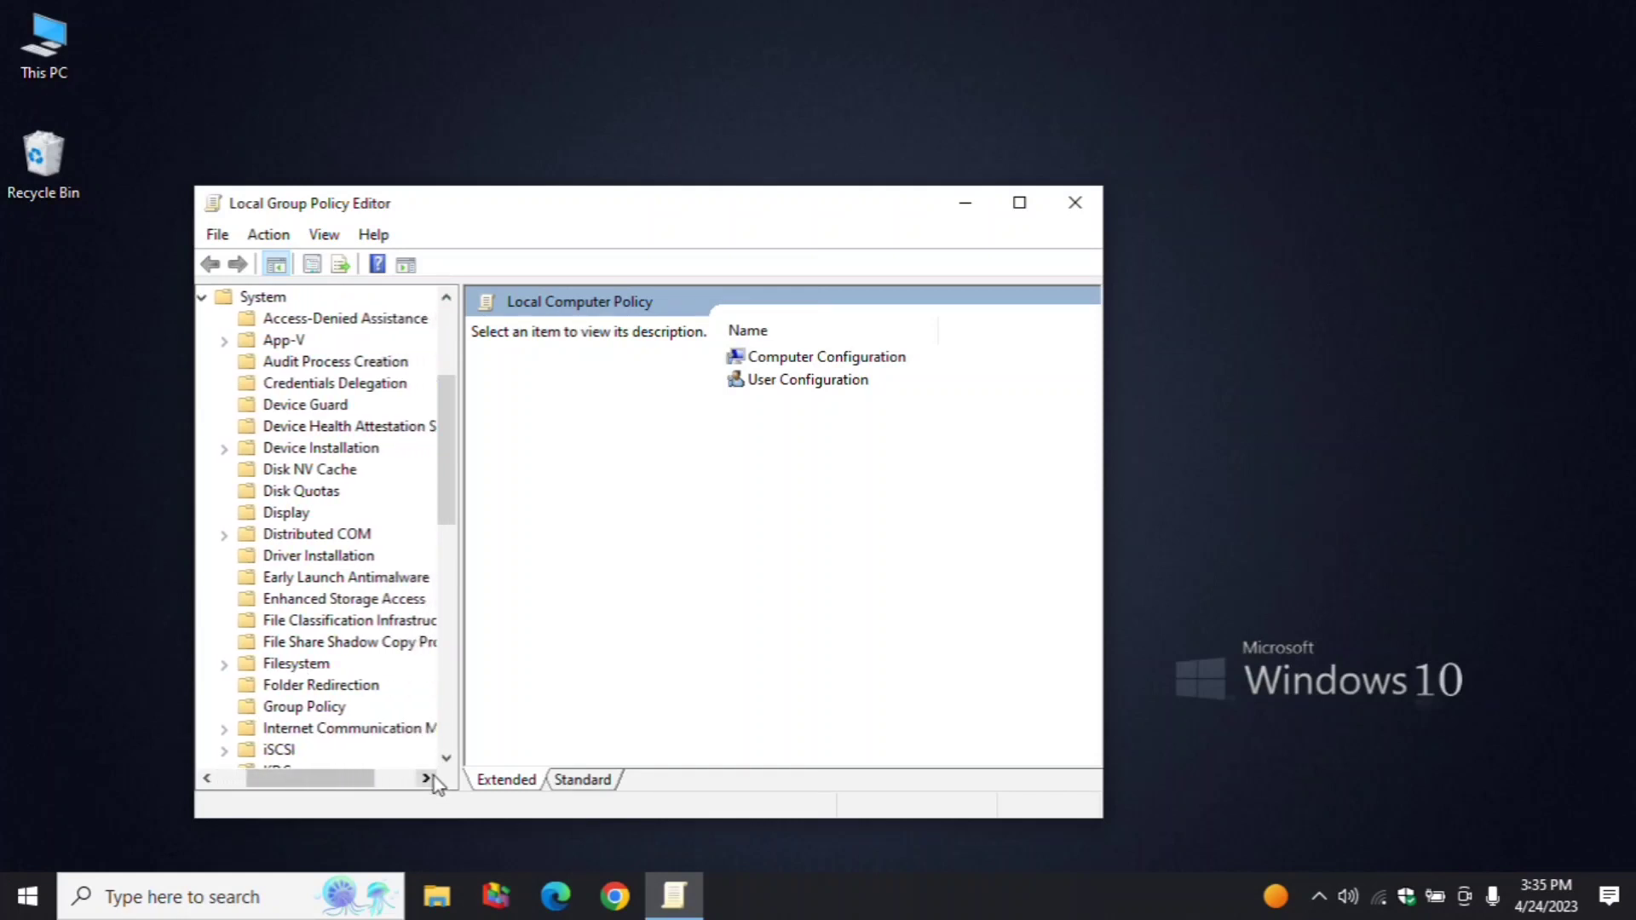
scroll(389, 679, down, 5)
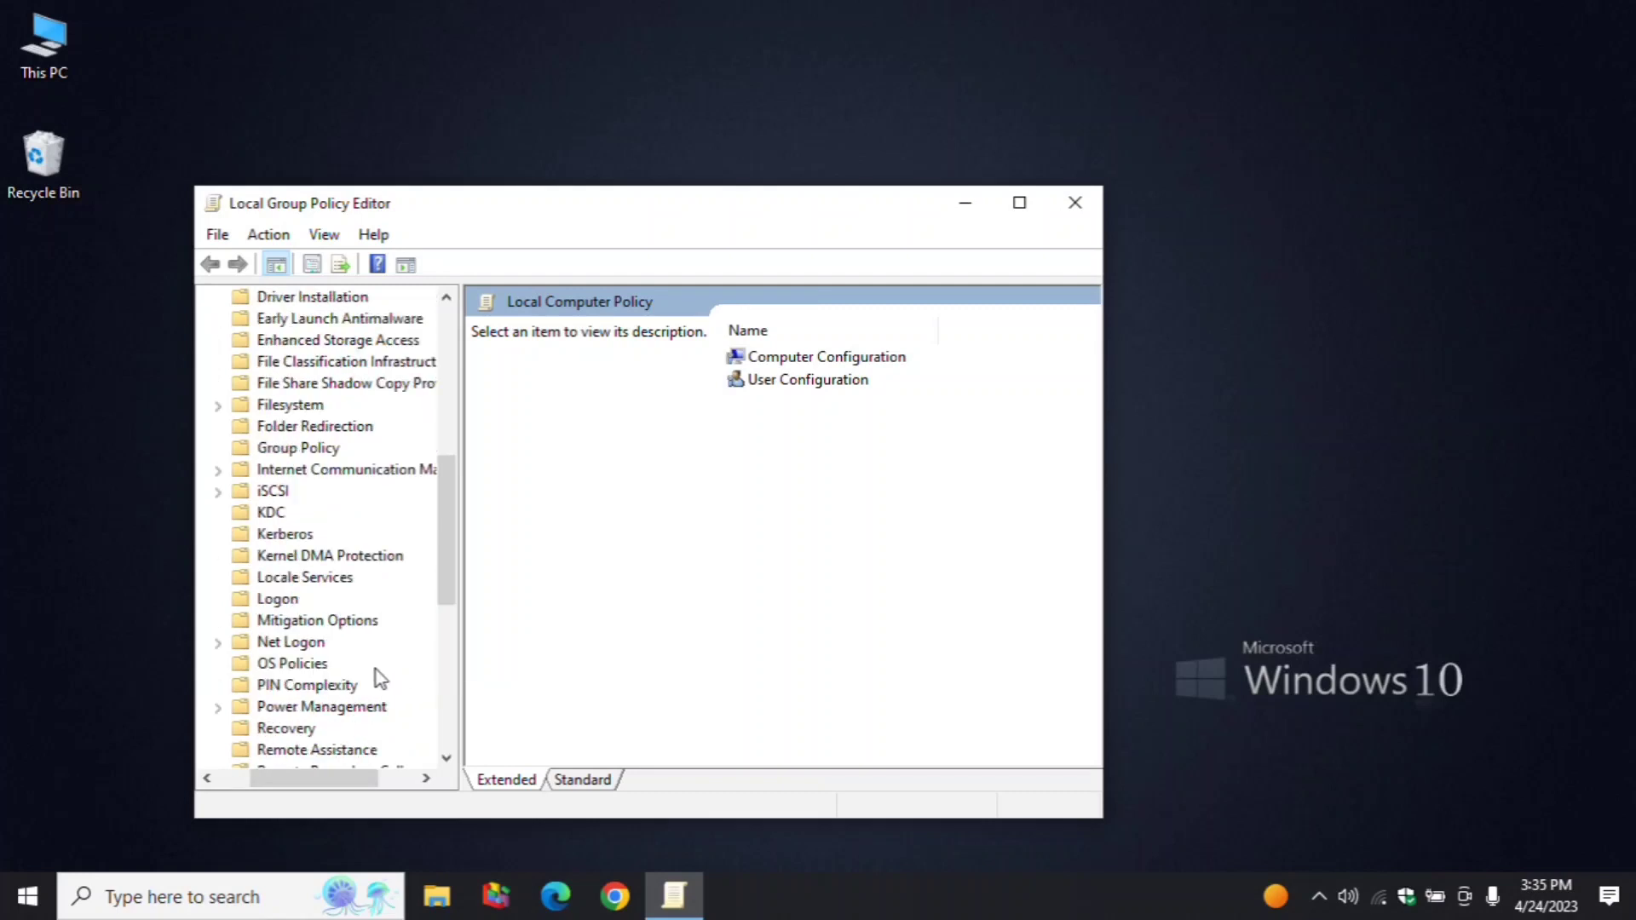
scroll(376, 673, down, 3)
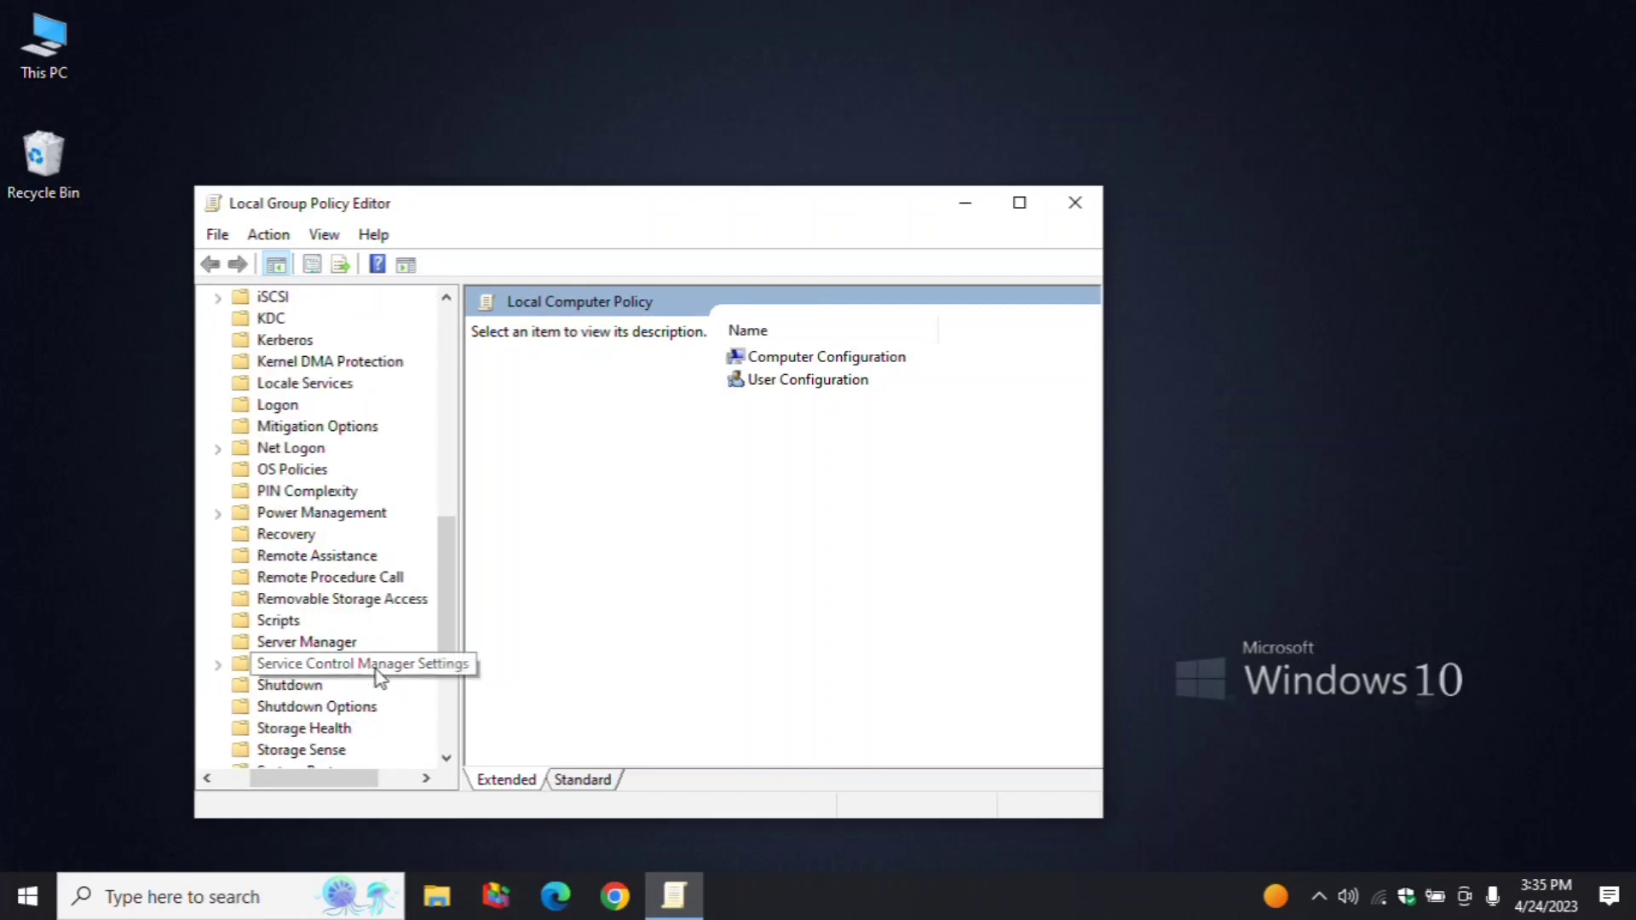
scroll(376, 670, down, 1)
scroll(376, 670, down, 1)
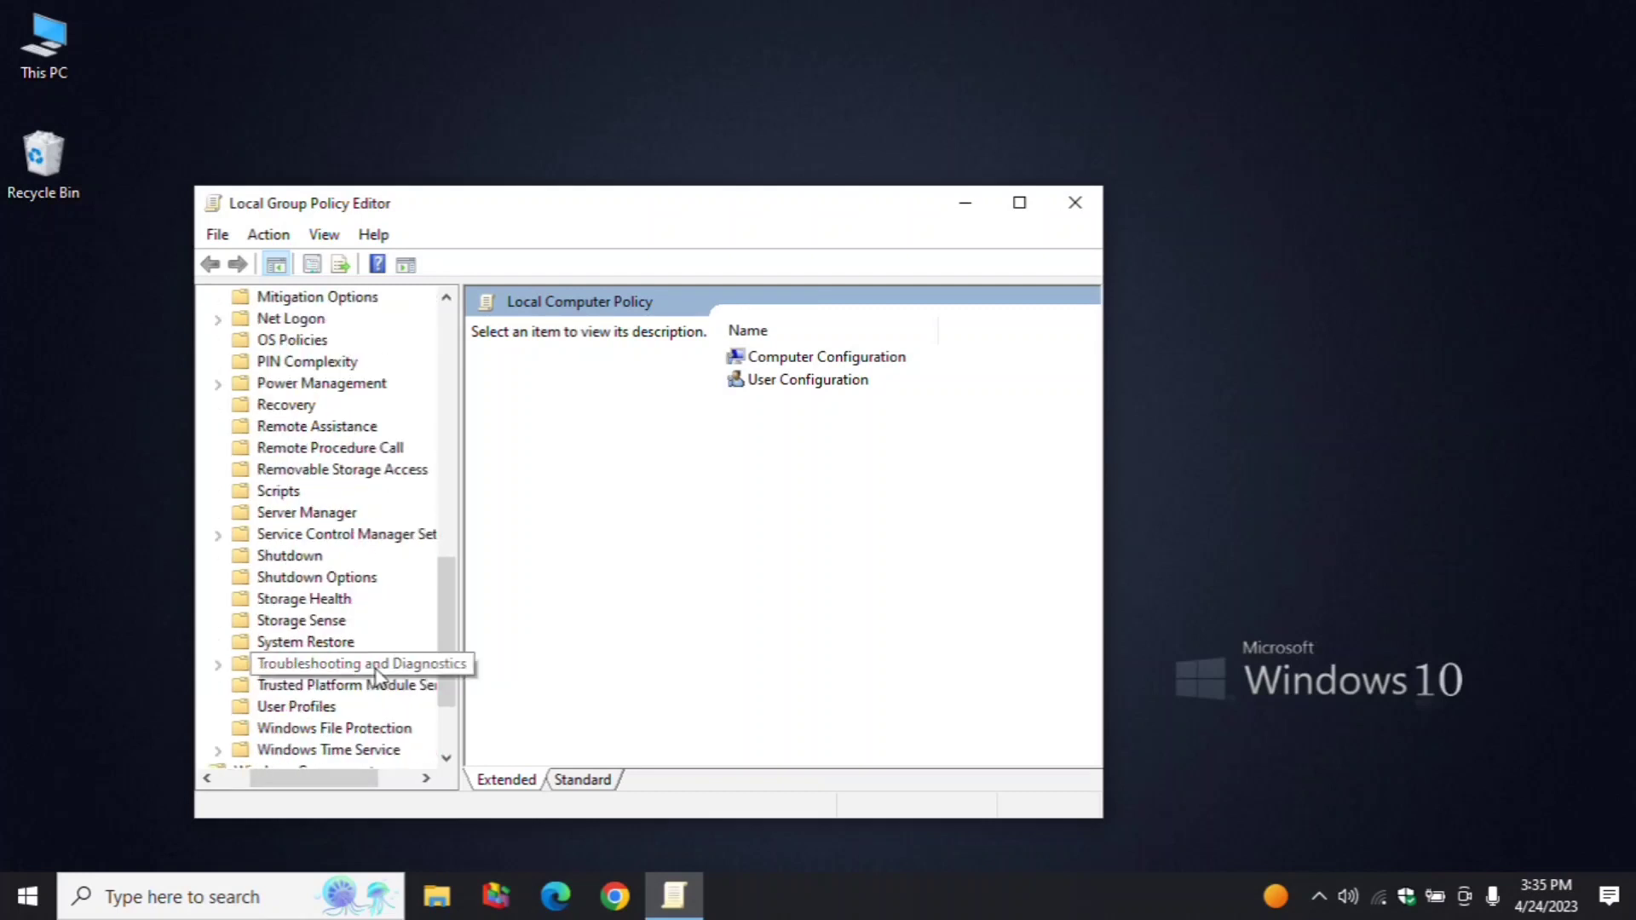
click(284, 627)
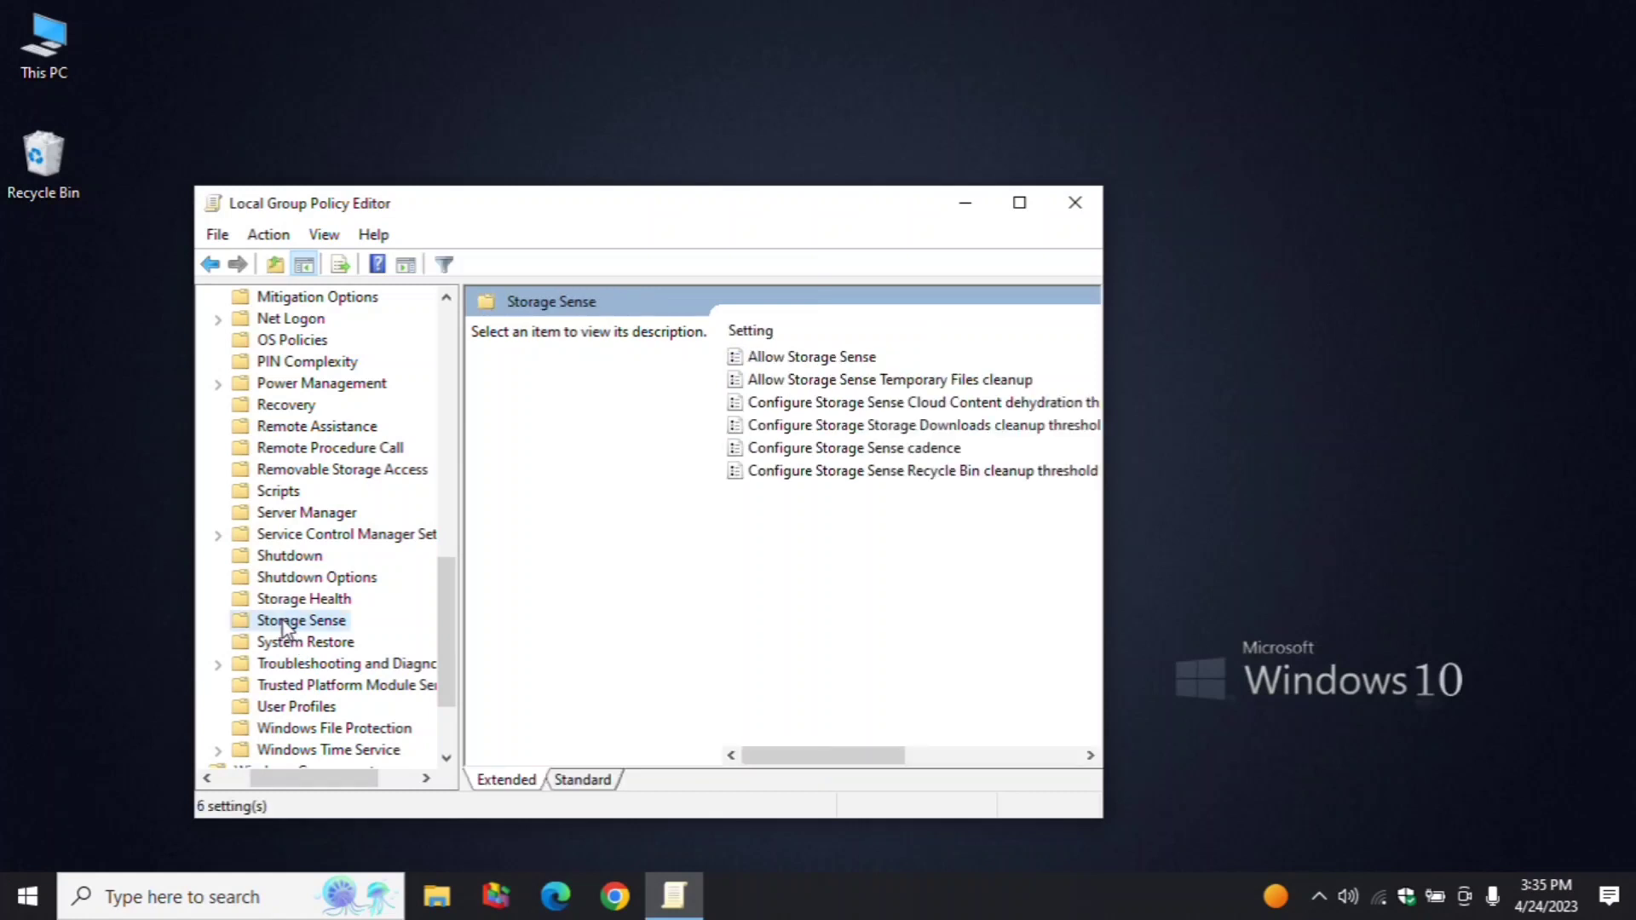
Set the Allow Storage Sense policy to Enabled, apply it and close the Local Group Policy Editor.
click(1090, 755)
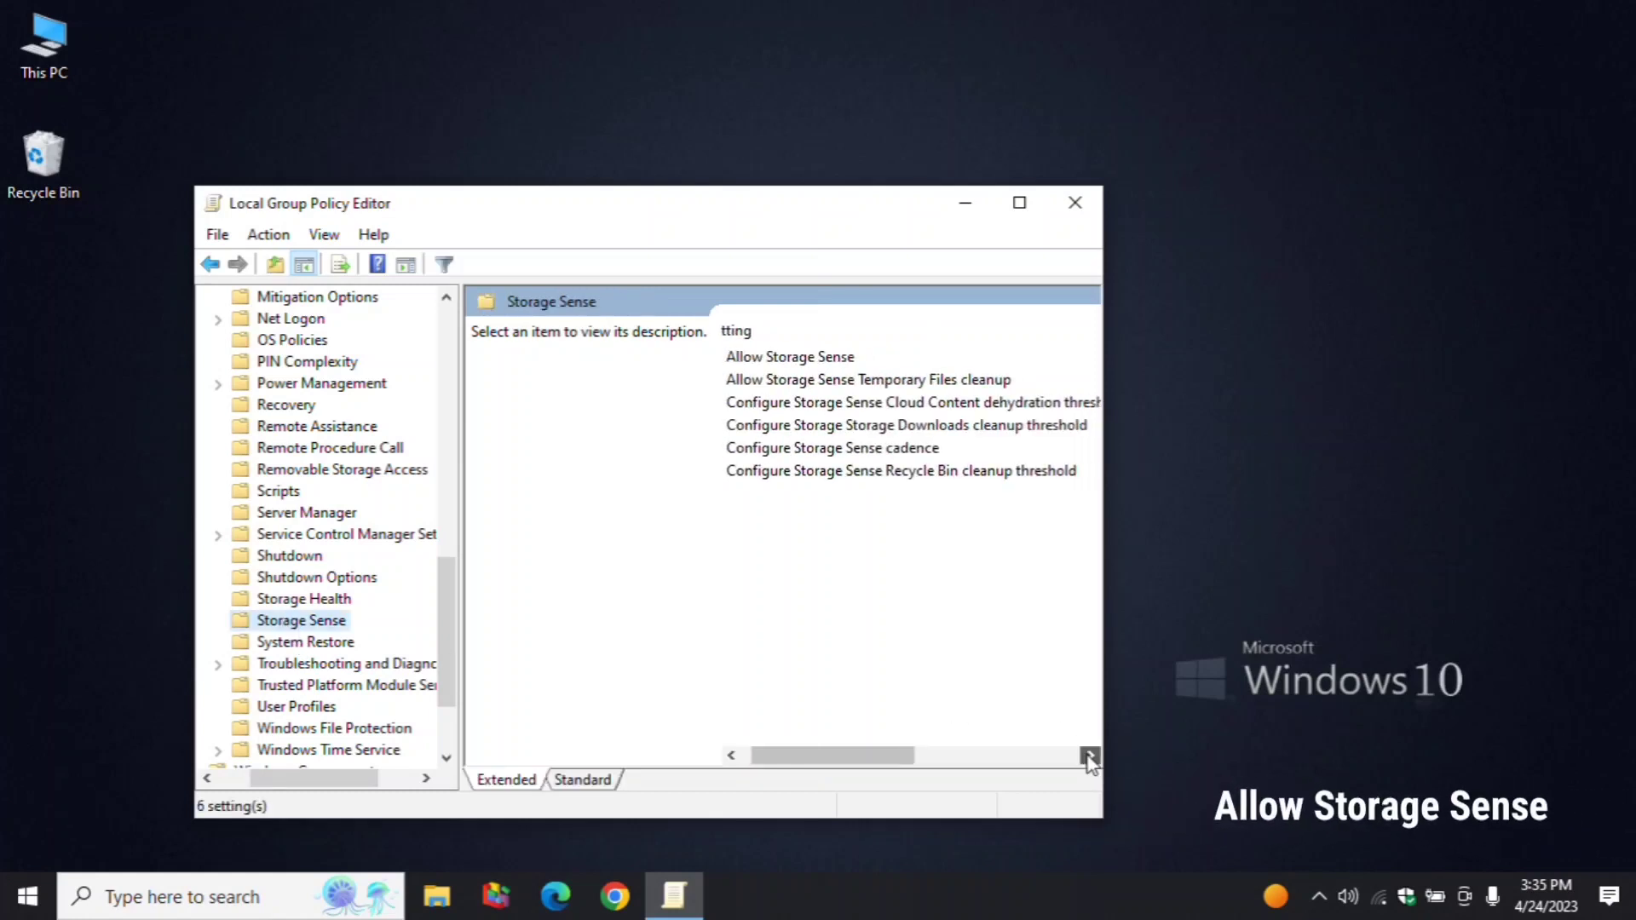
click(729, 756)
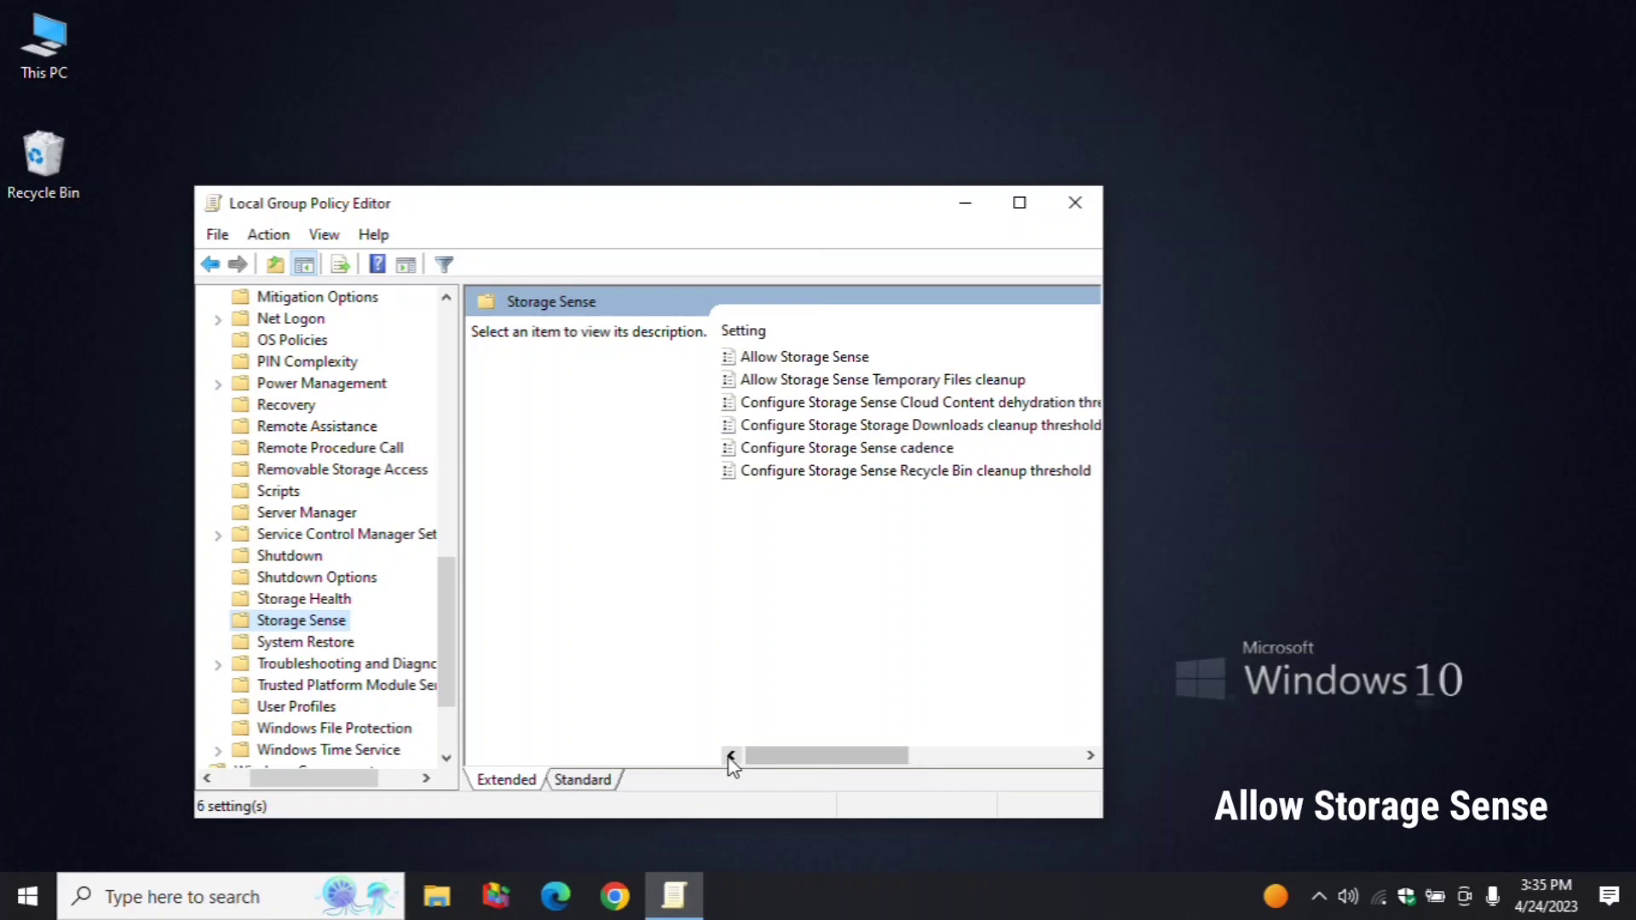
click(847, 359)
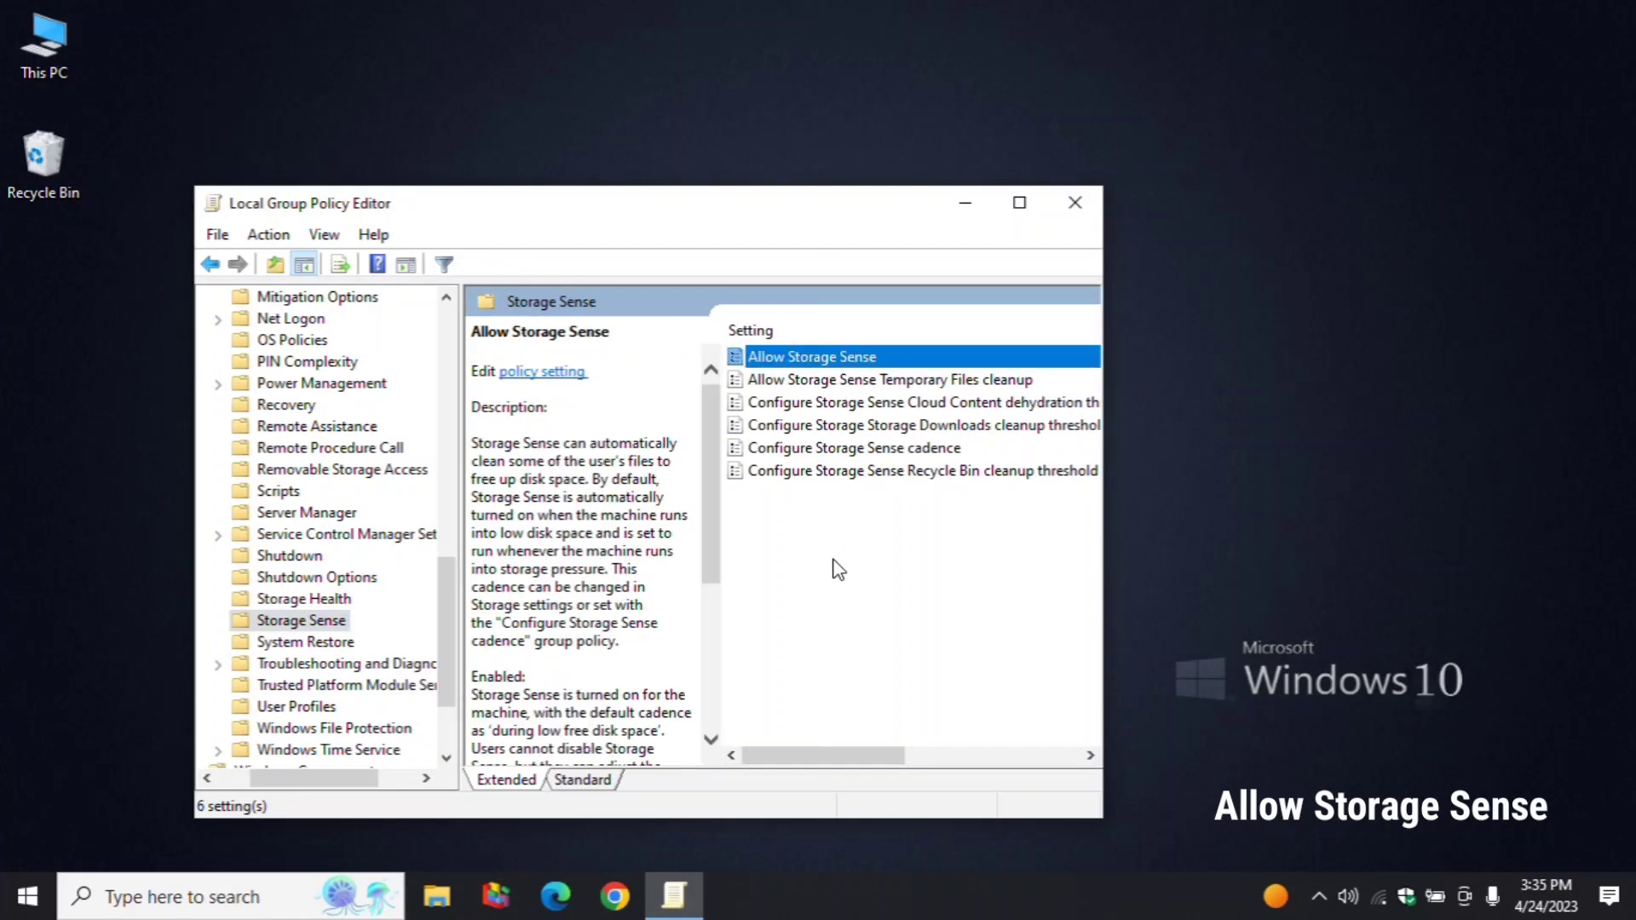
double_click(825, 358)
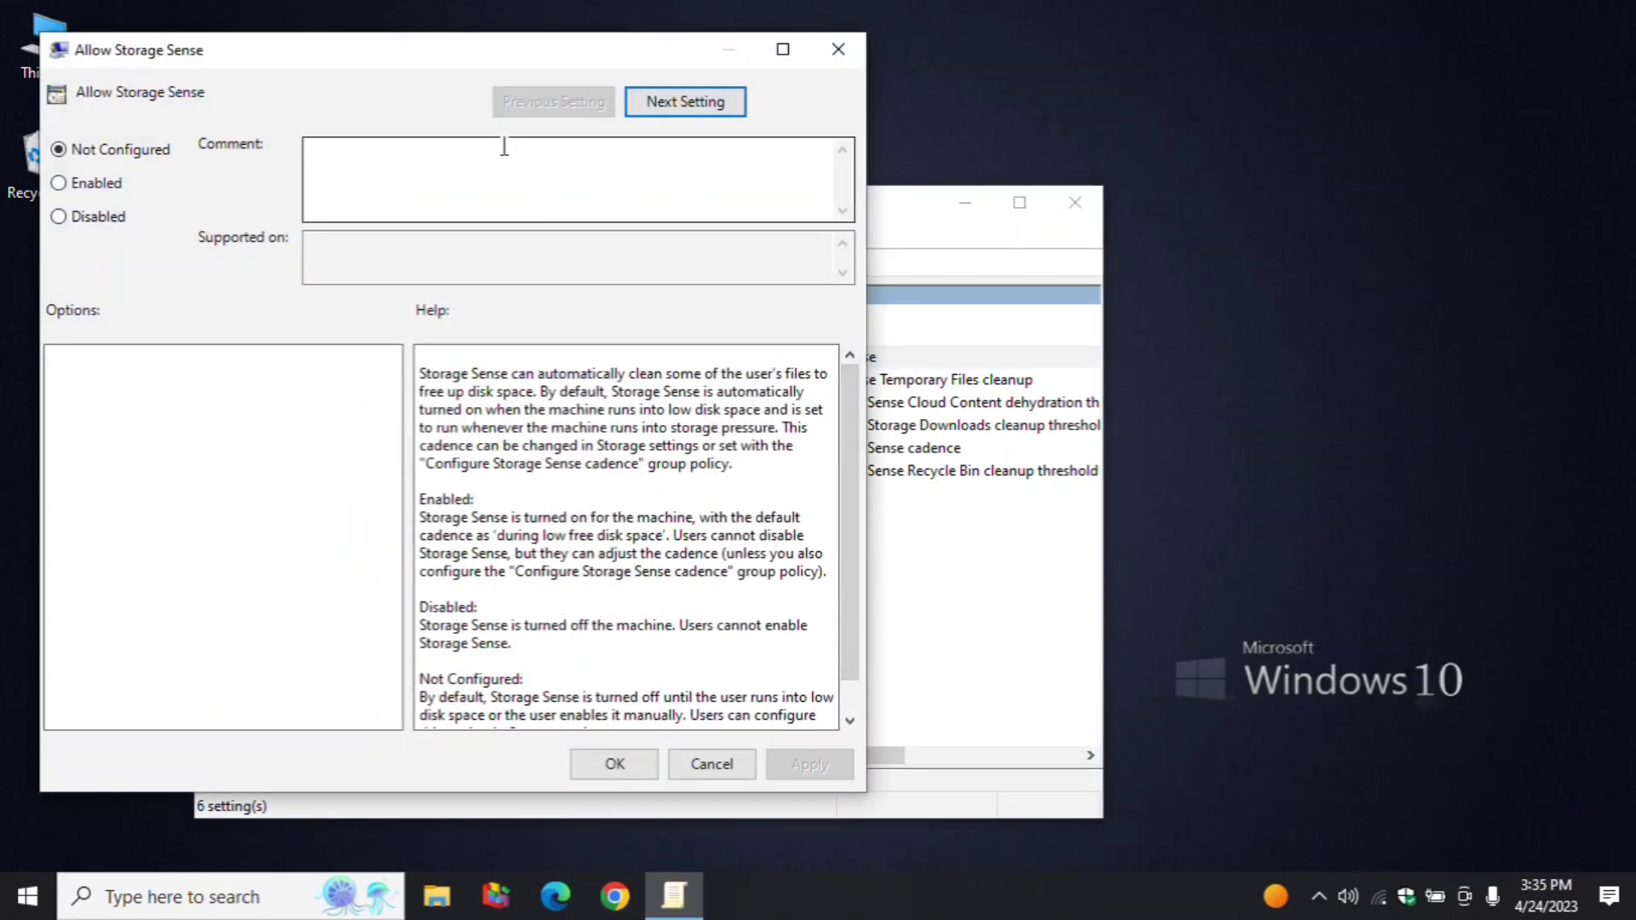
drag(474, 43, 695, 124)
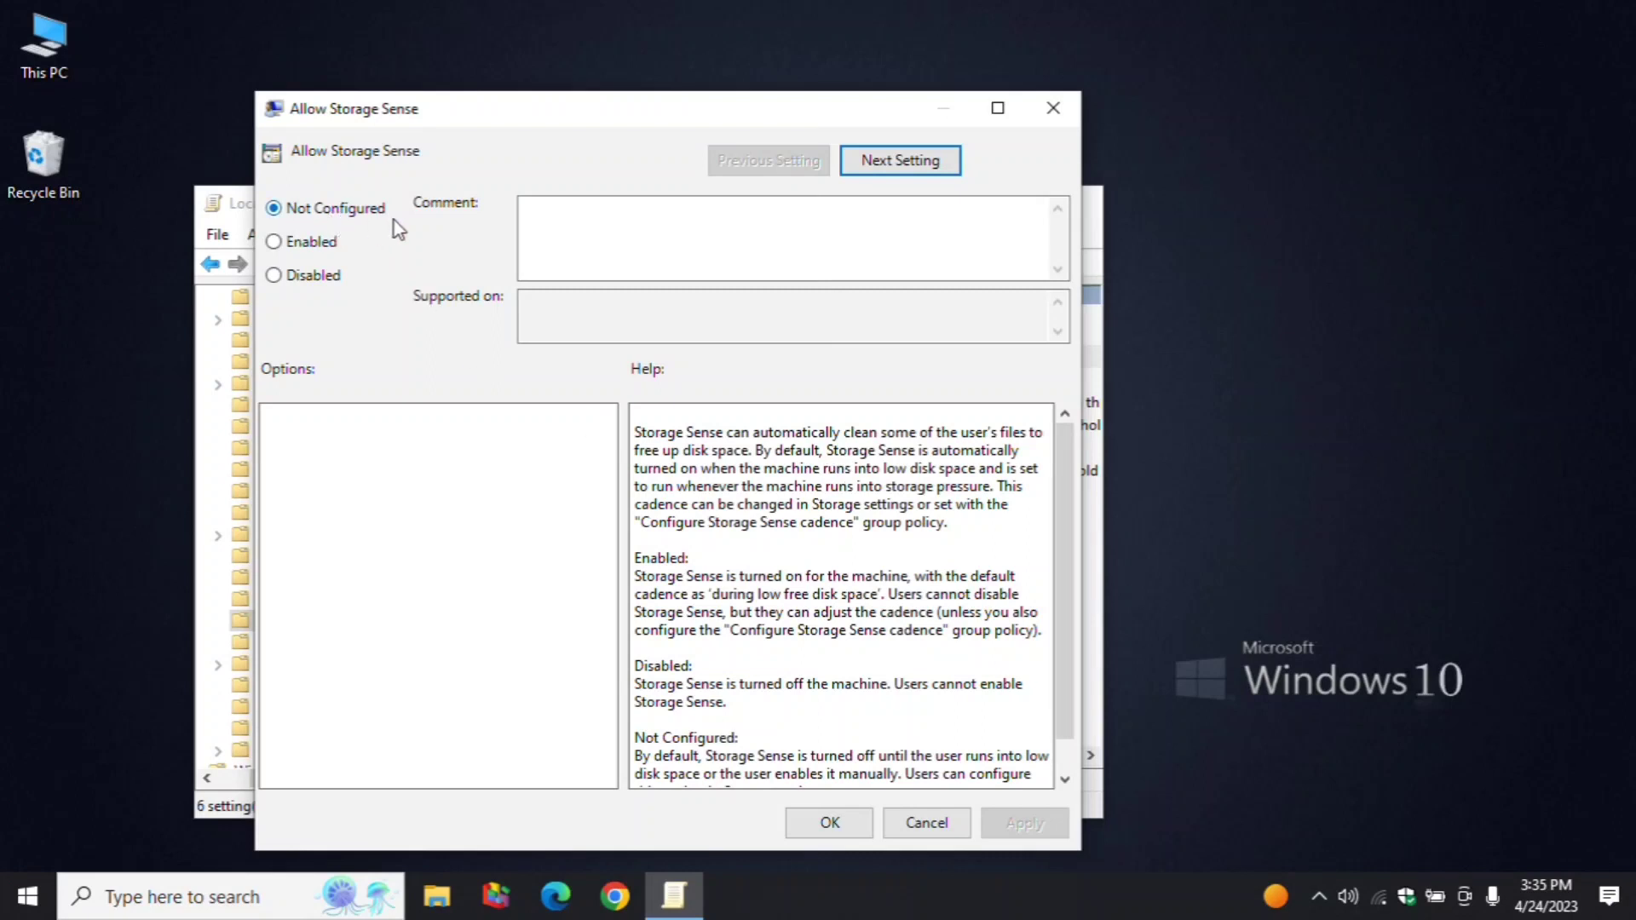
click(274, 243)
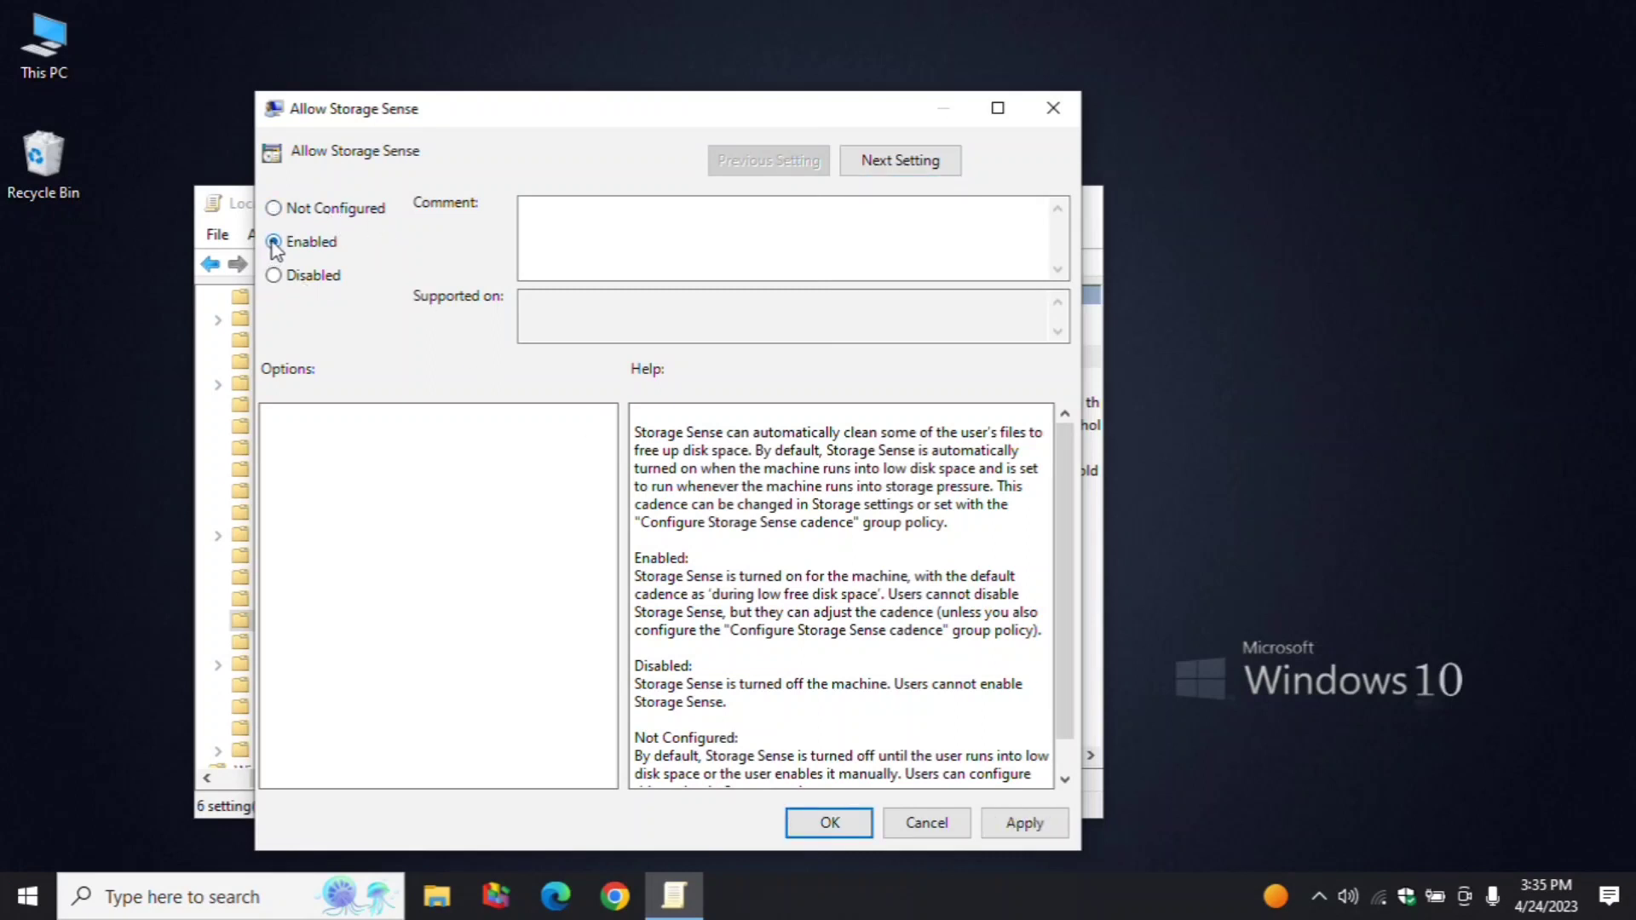
click(1005, 825)
click(802, 817)
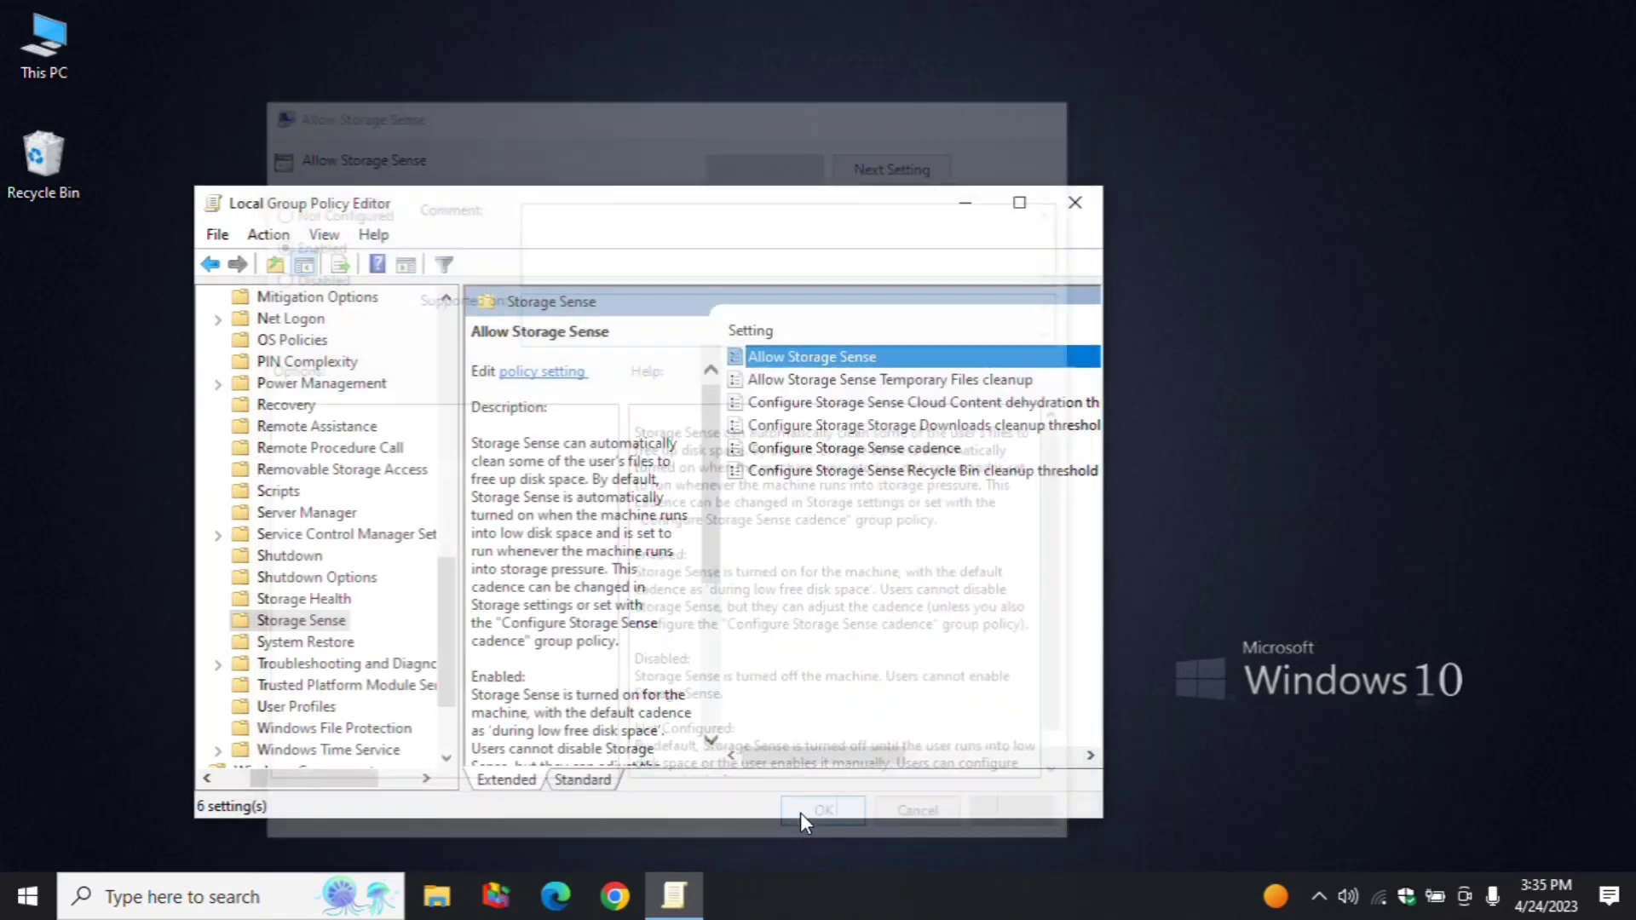
click(1075, 202)
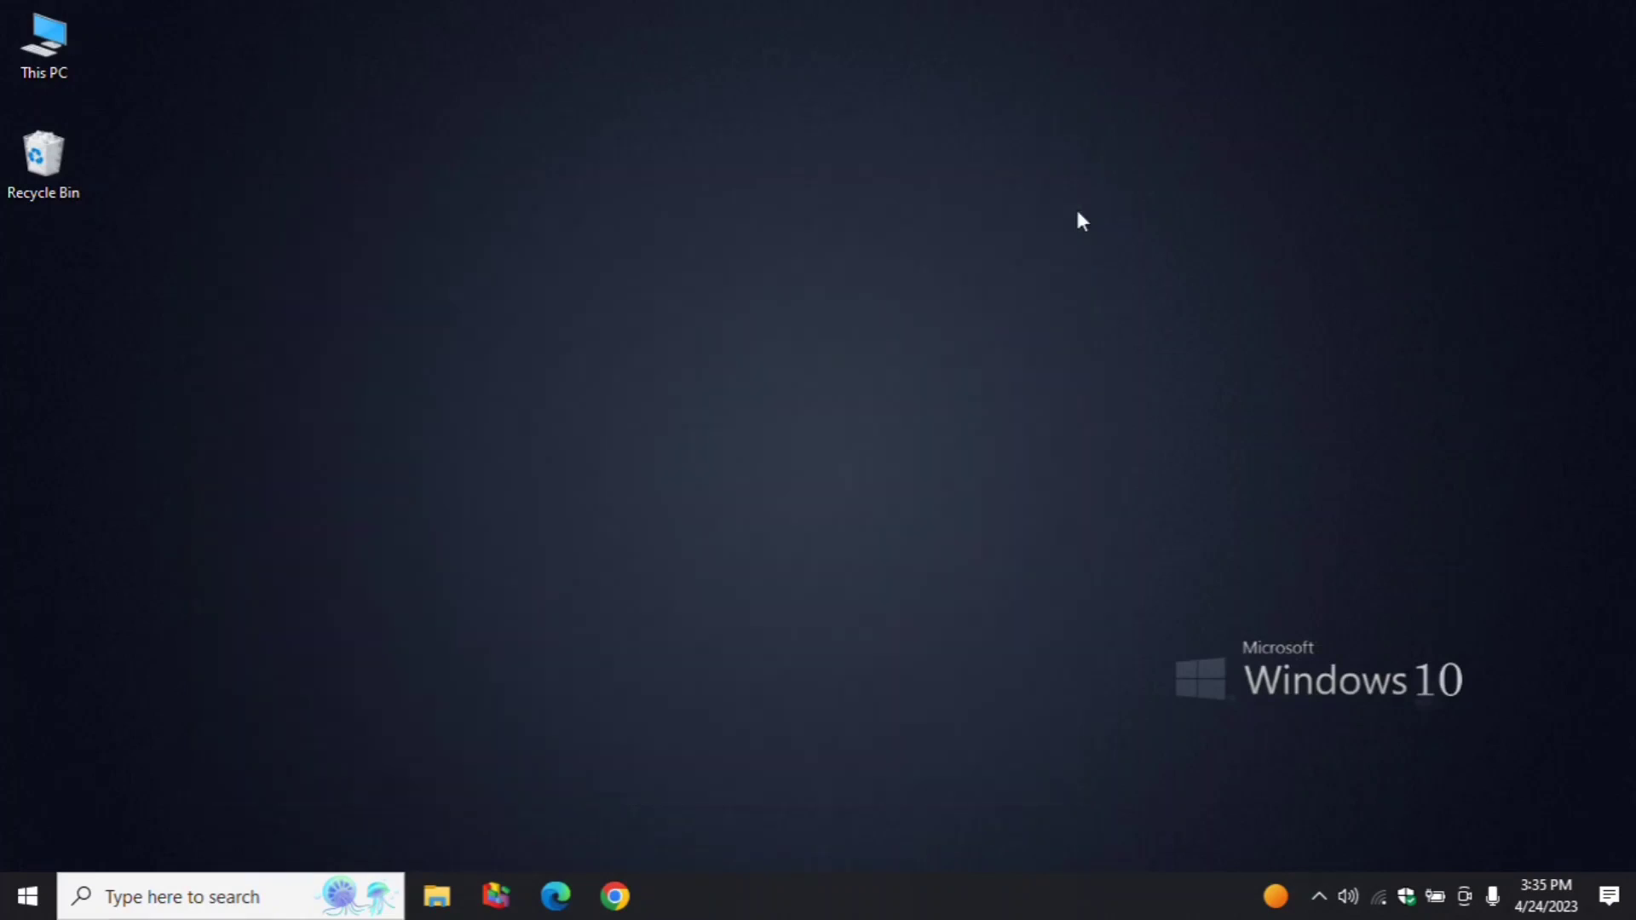
Search Windows for "storage" and open the page for configuring Storage Sense in the Storage settings.
click(269, 890)
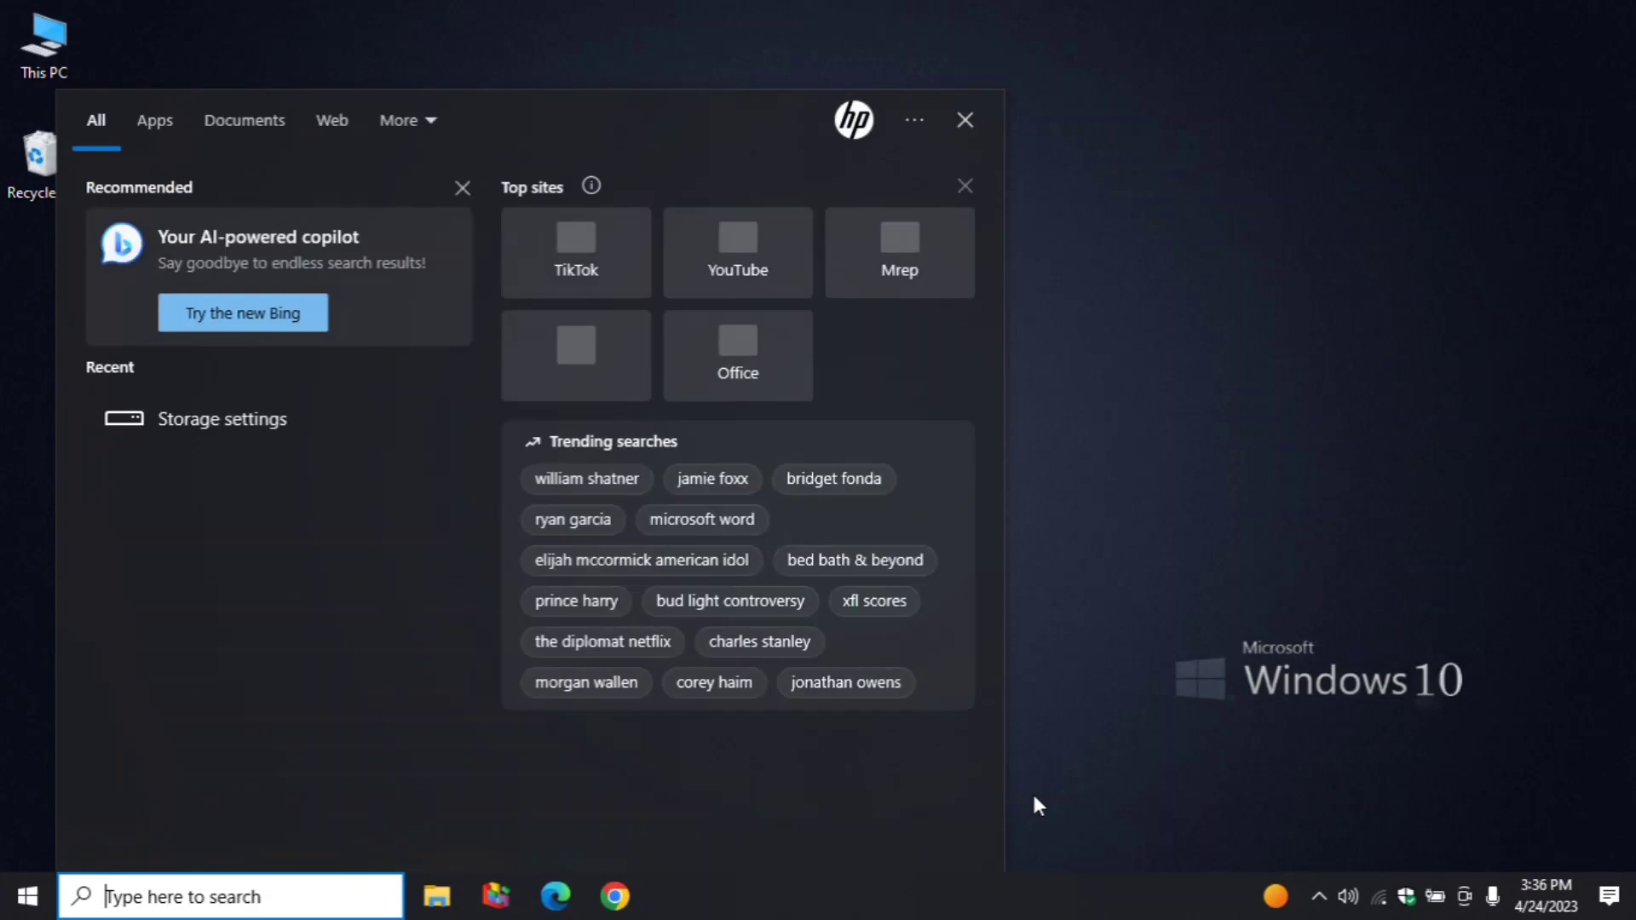
text(sto)
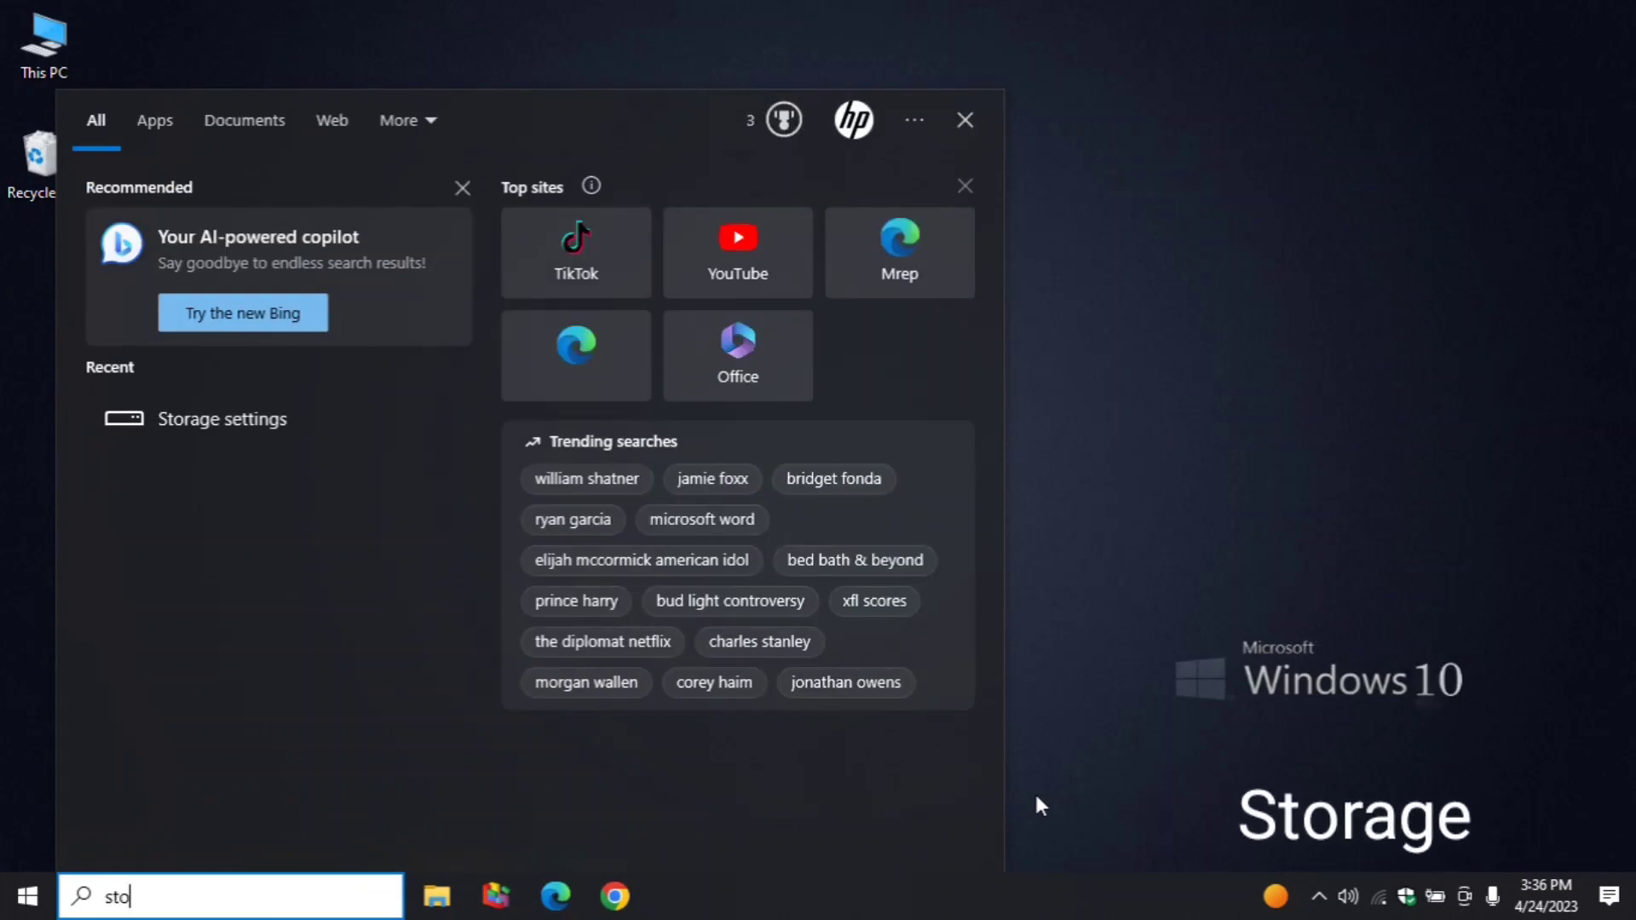
text(rage)
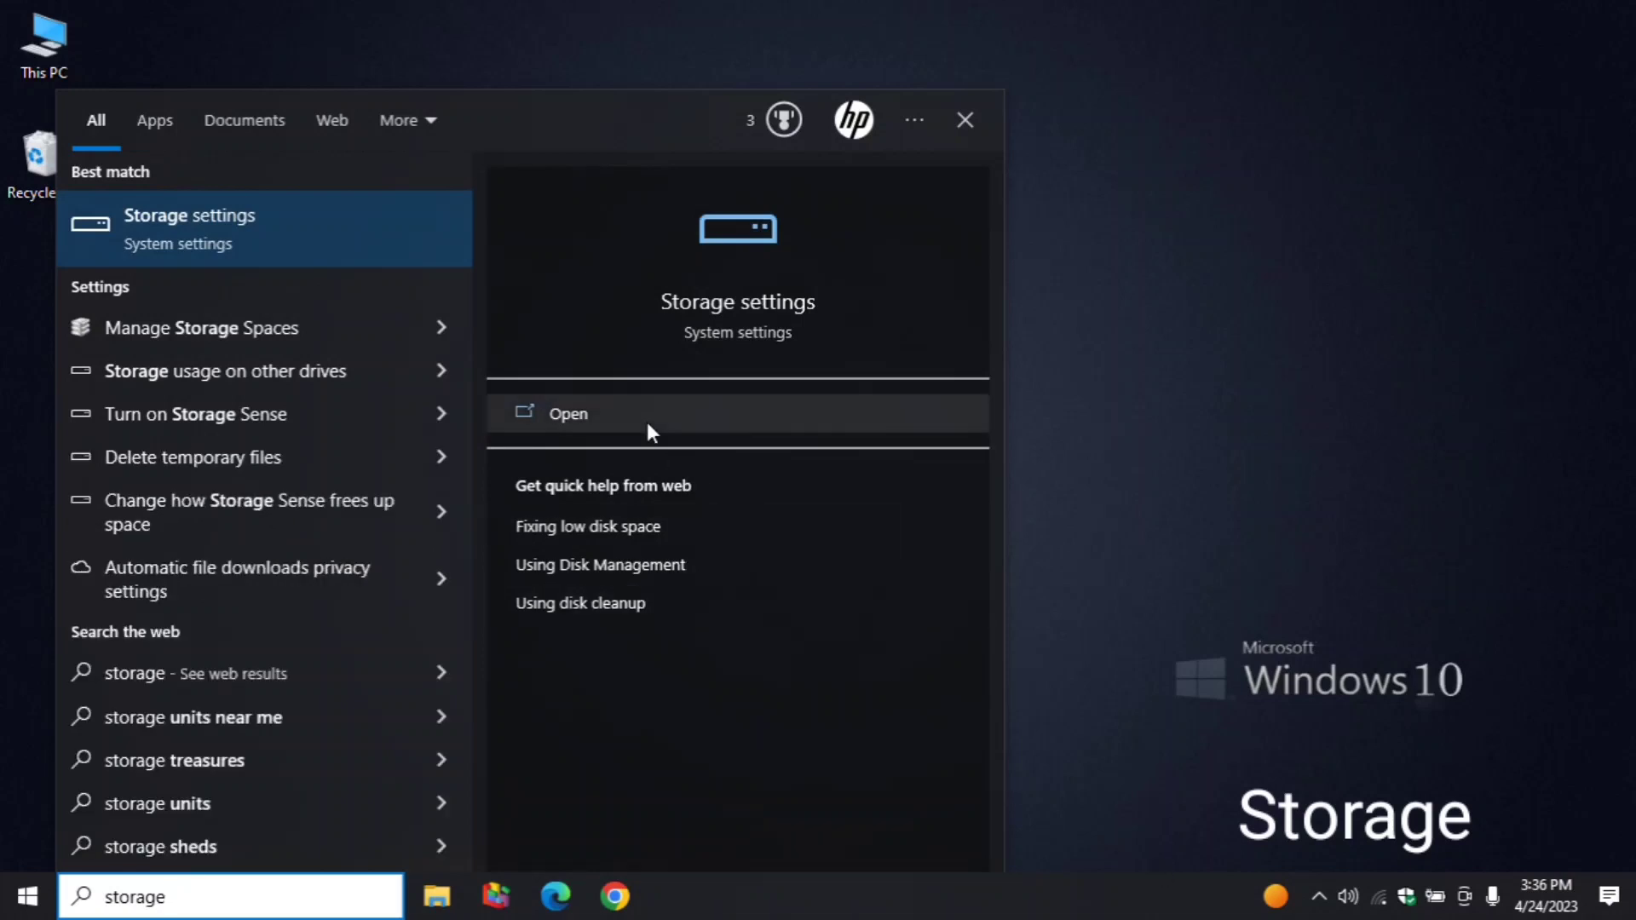
click(718, 307)
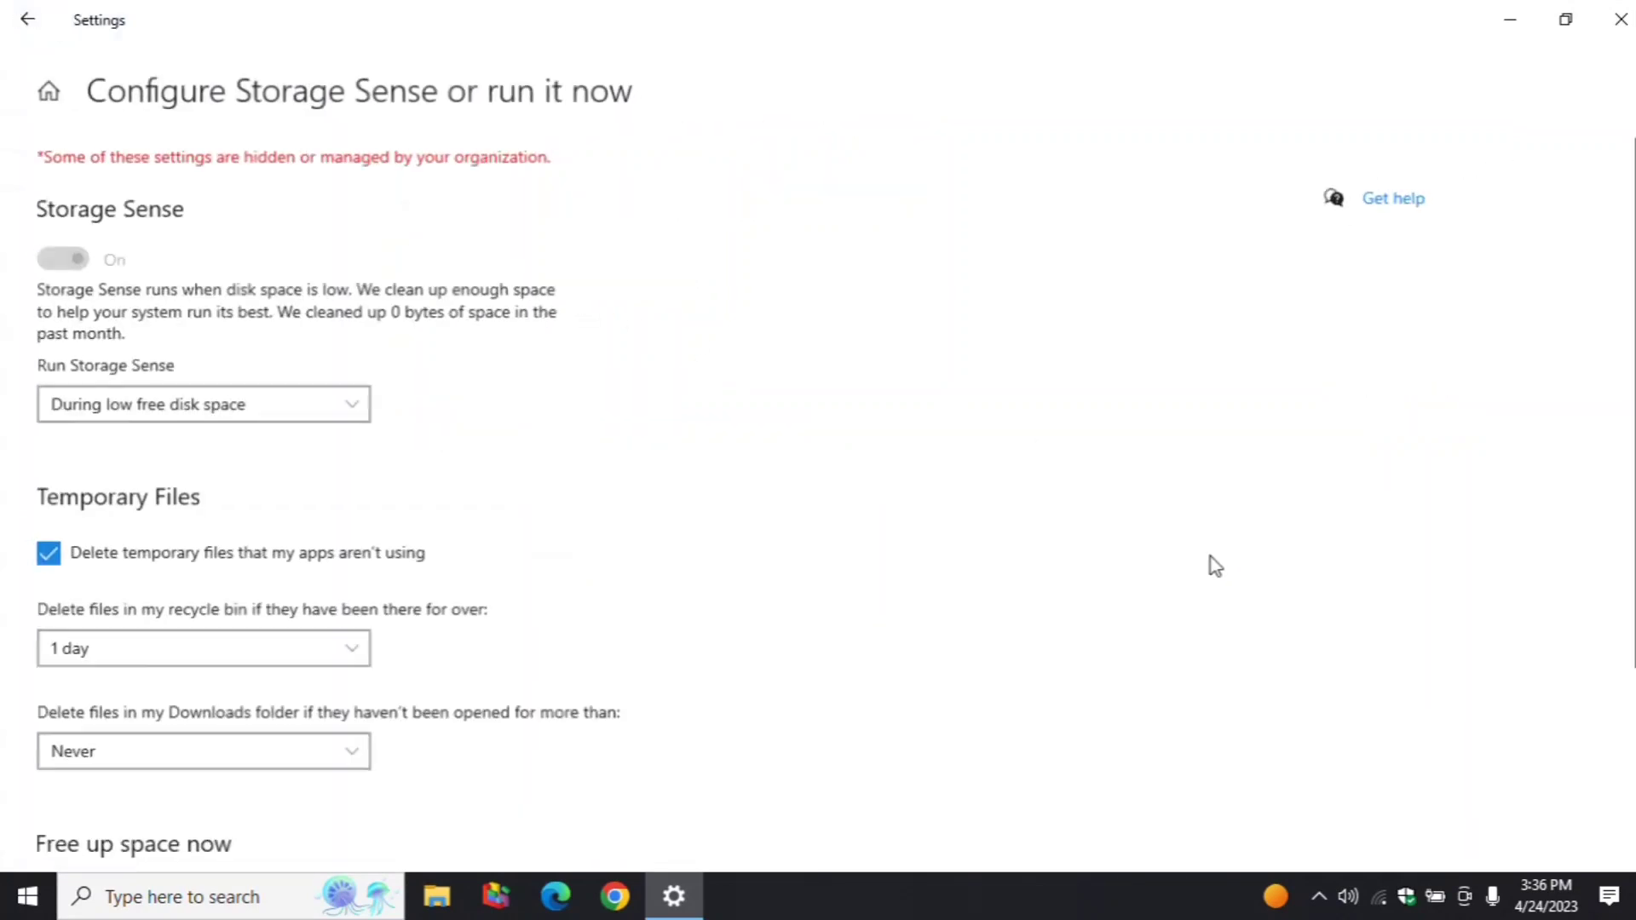
Schedule Storage Sense to run every week and close Settings.
click(307, 413)
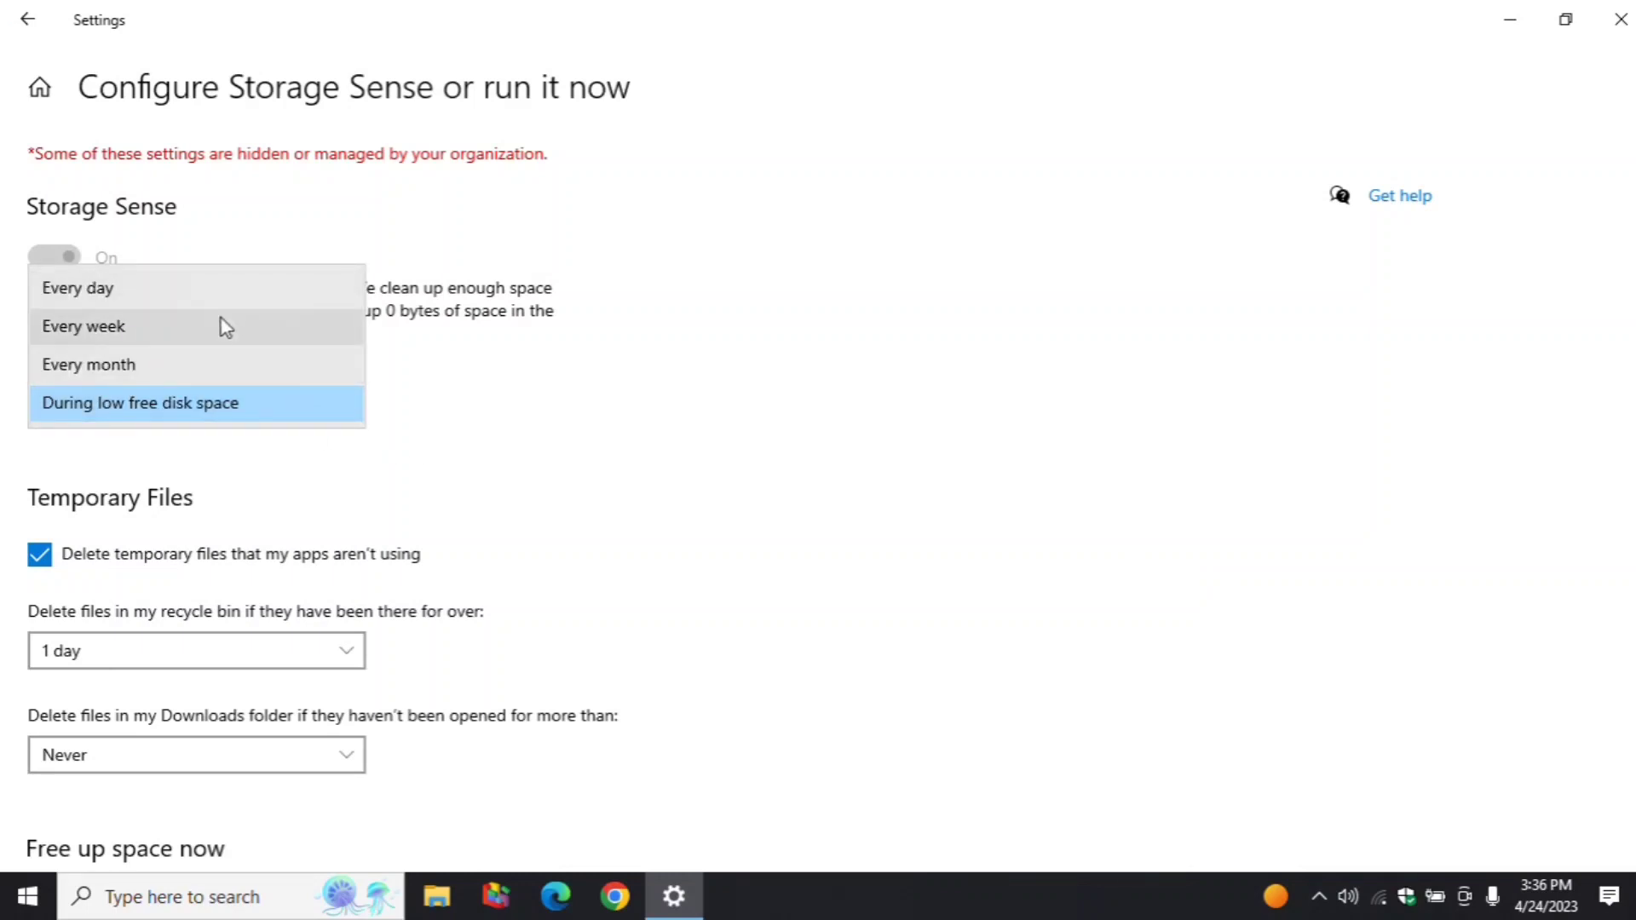
click(146, 328)
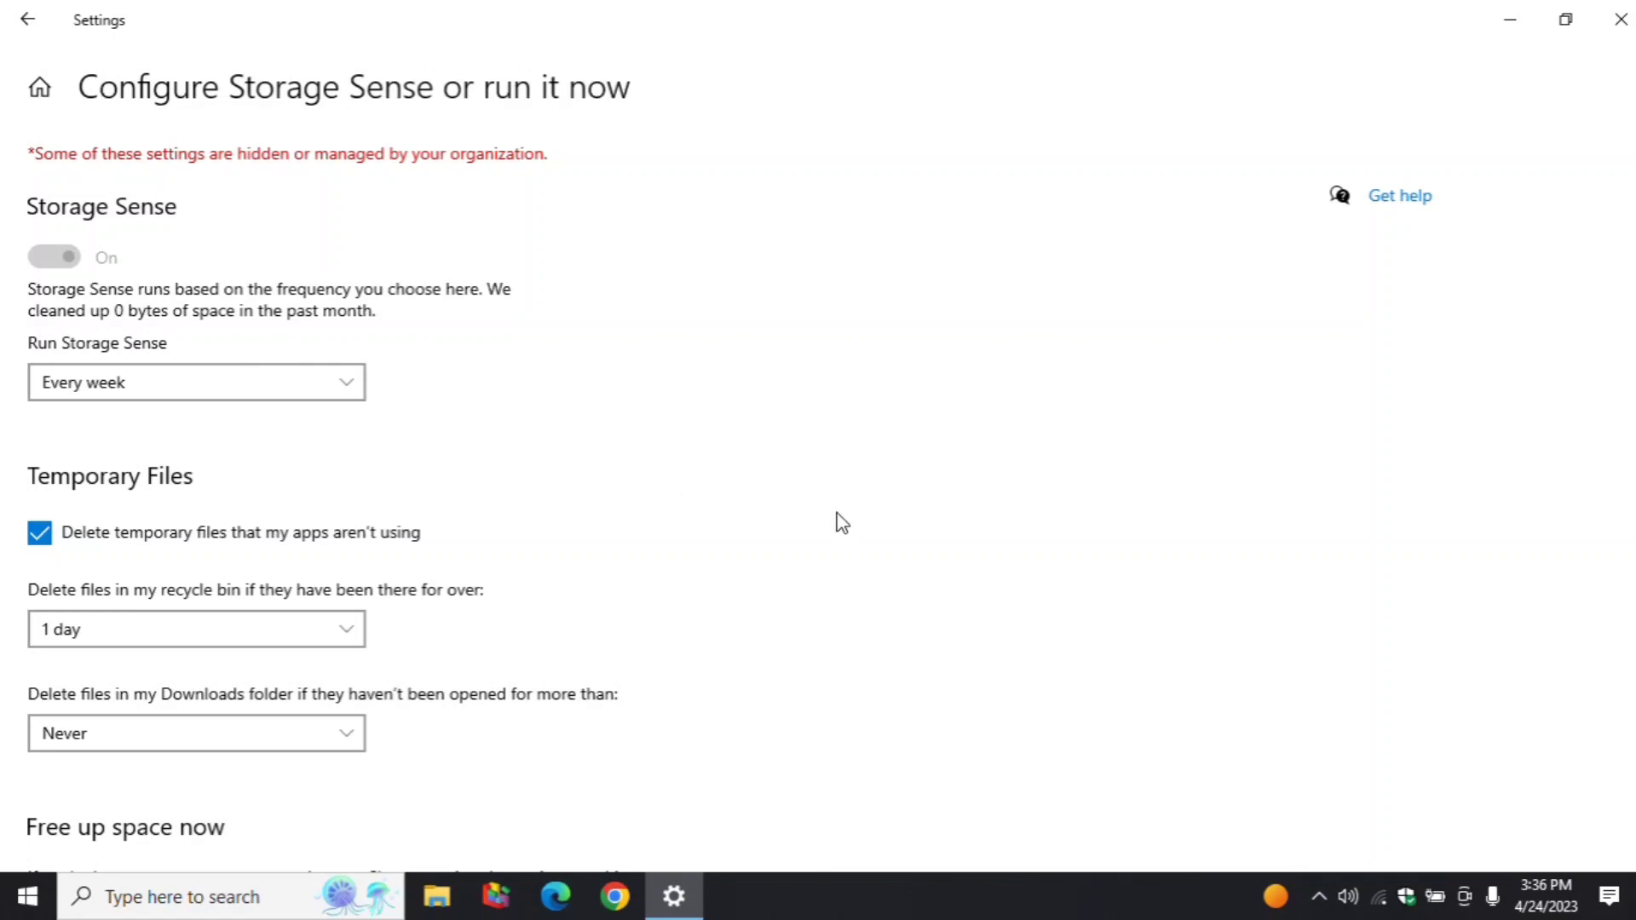
click(1621, 20)
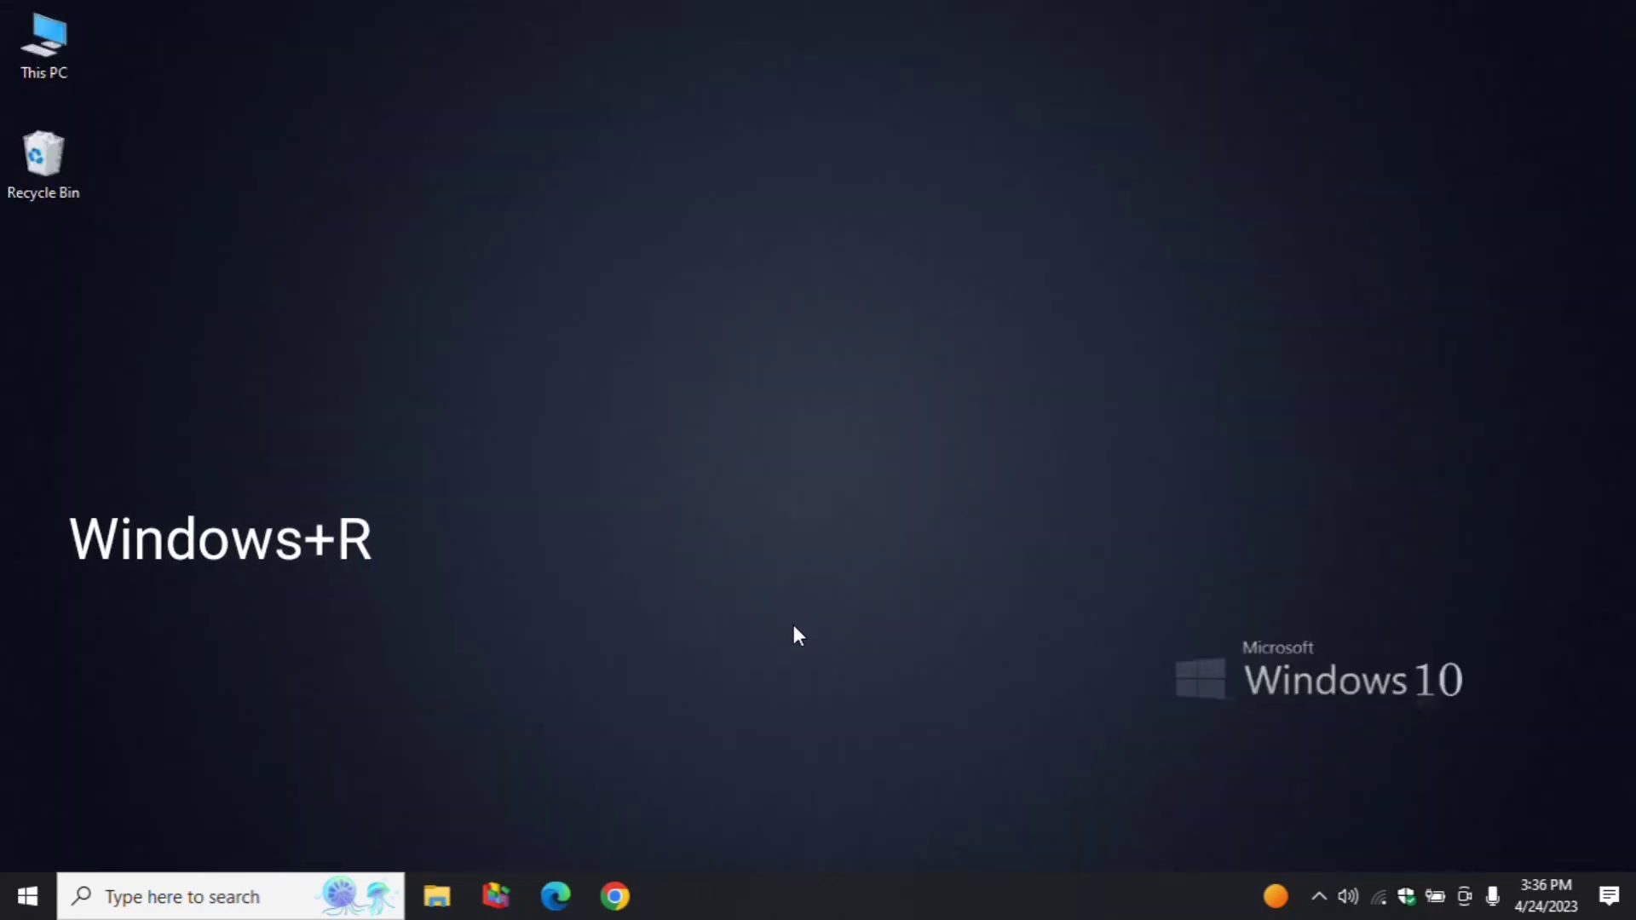
Run the cleanmgr command and start Disk Cleanup for the C: drive.
key(super+r)
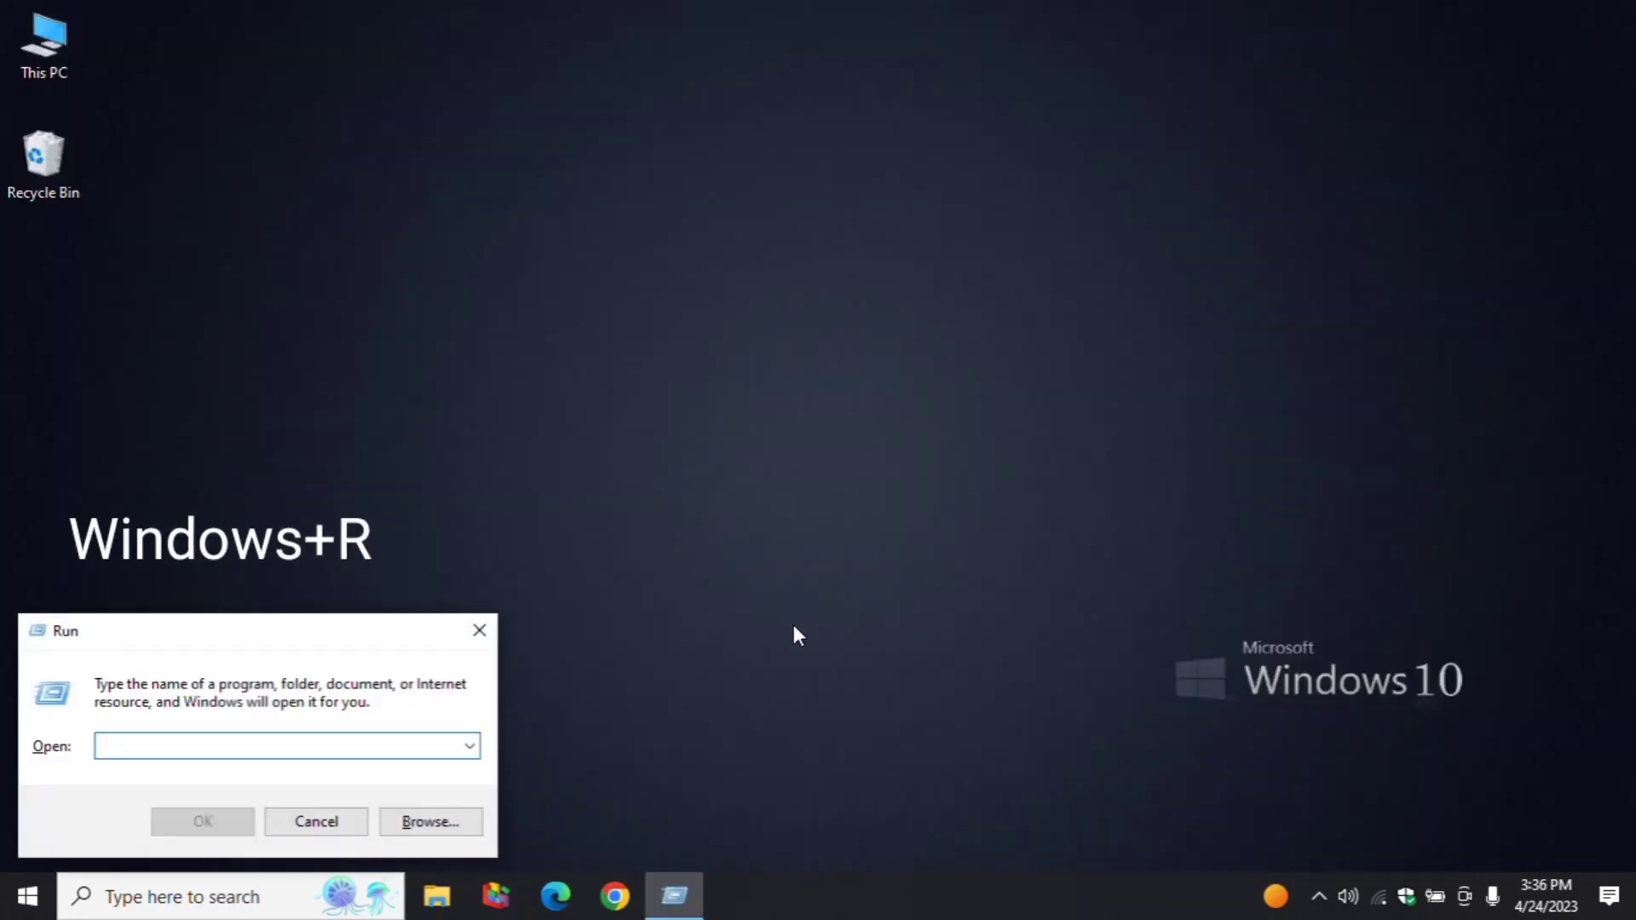
text(cl)
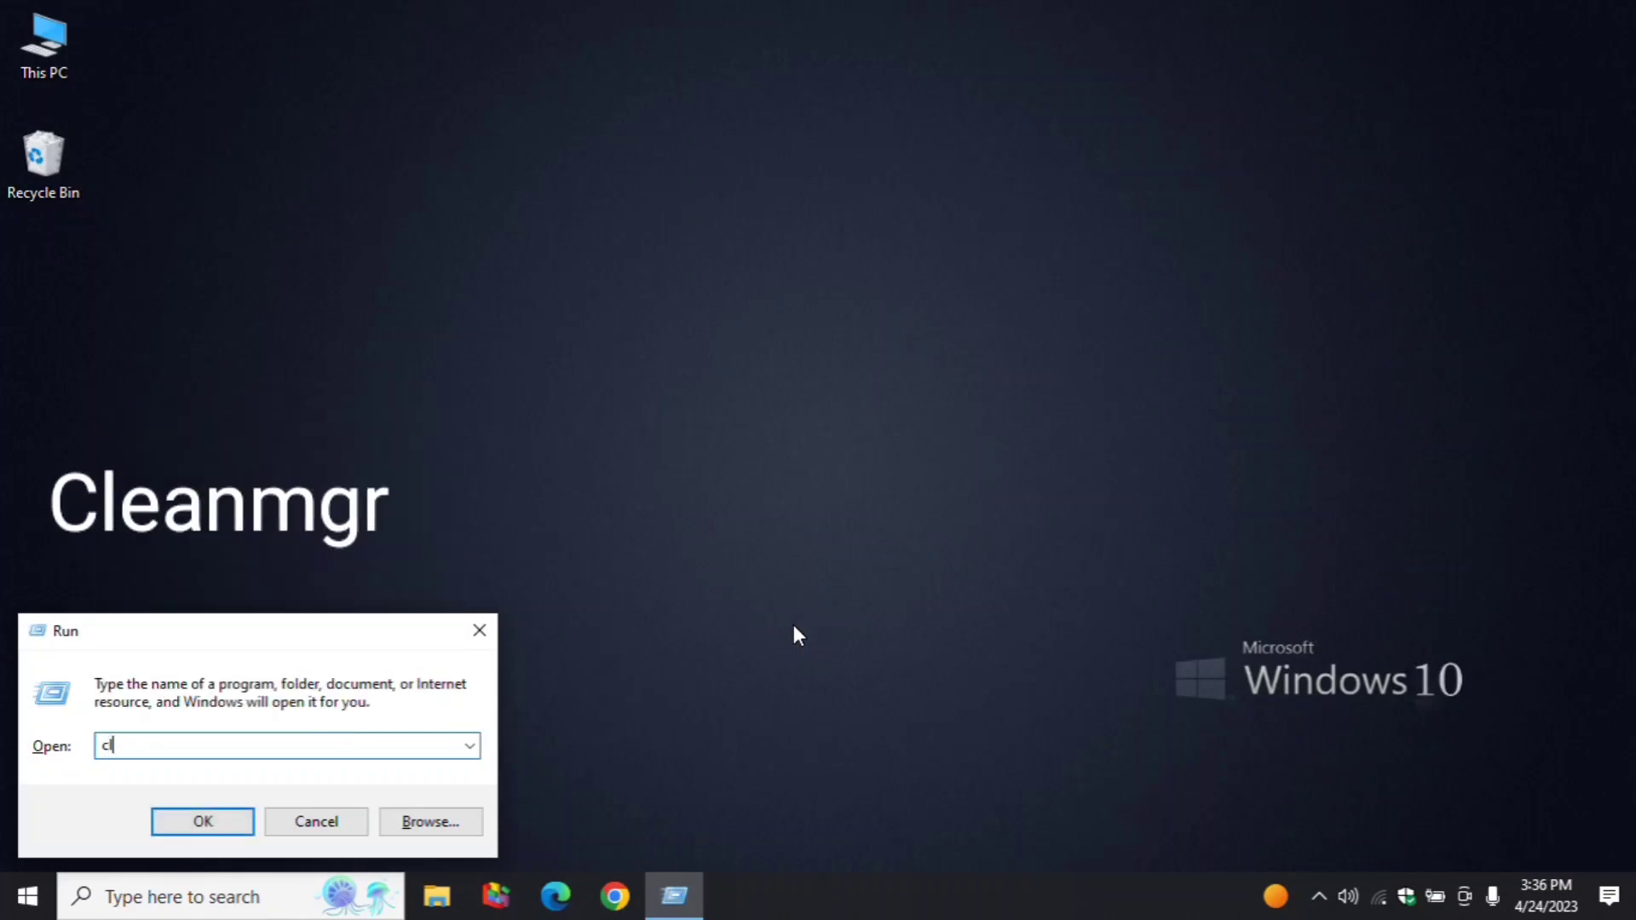
text(eanmgr)
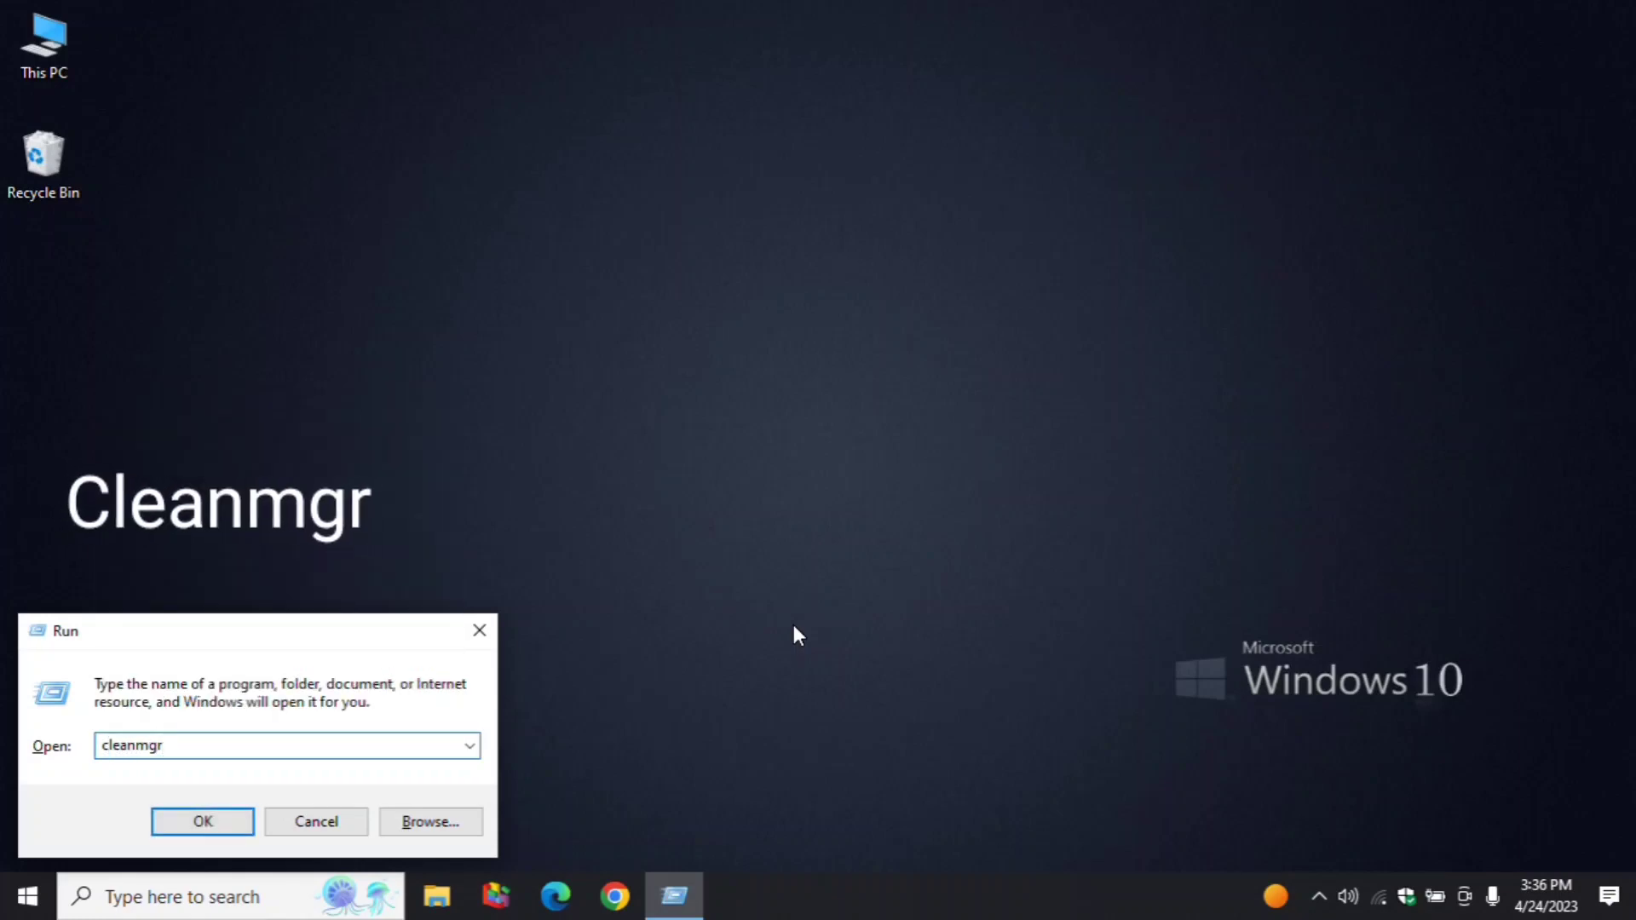
click(231, 820)
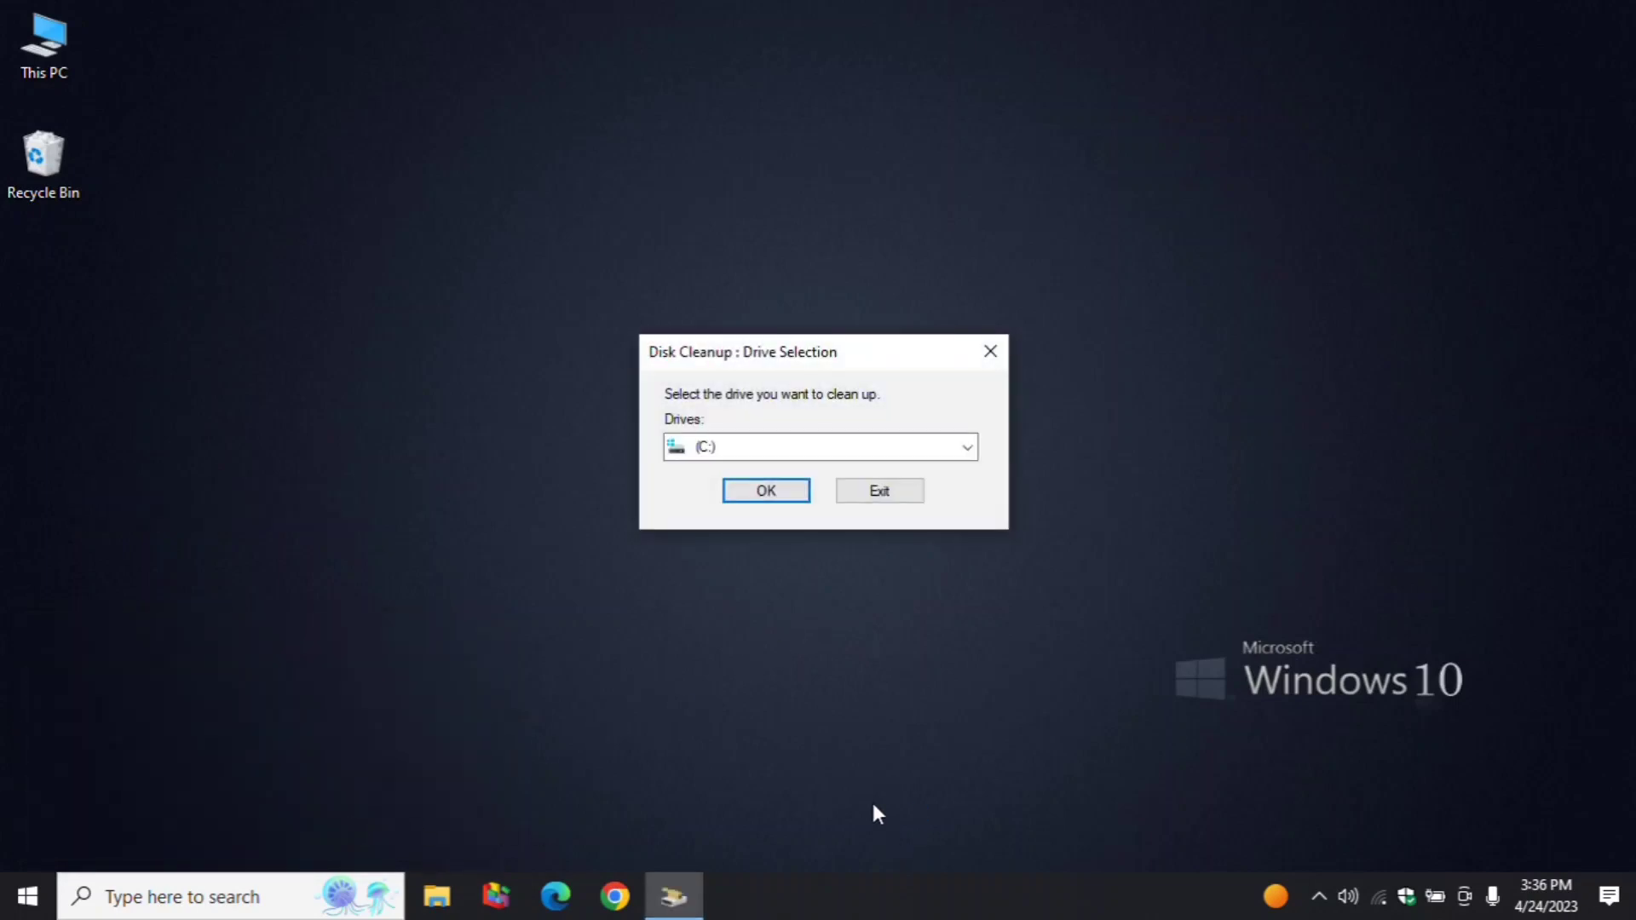
click(756, 449)
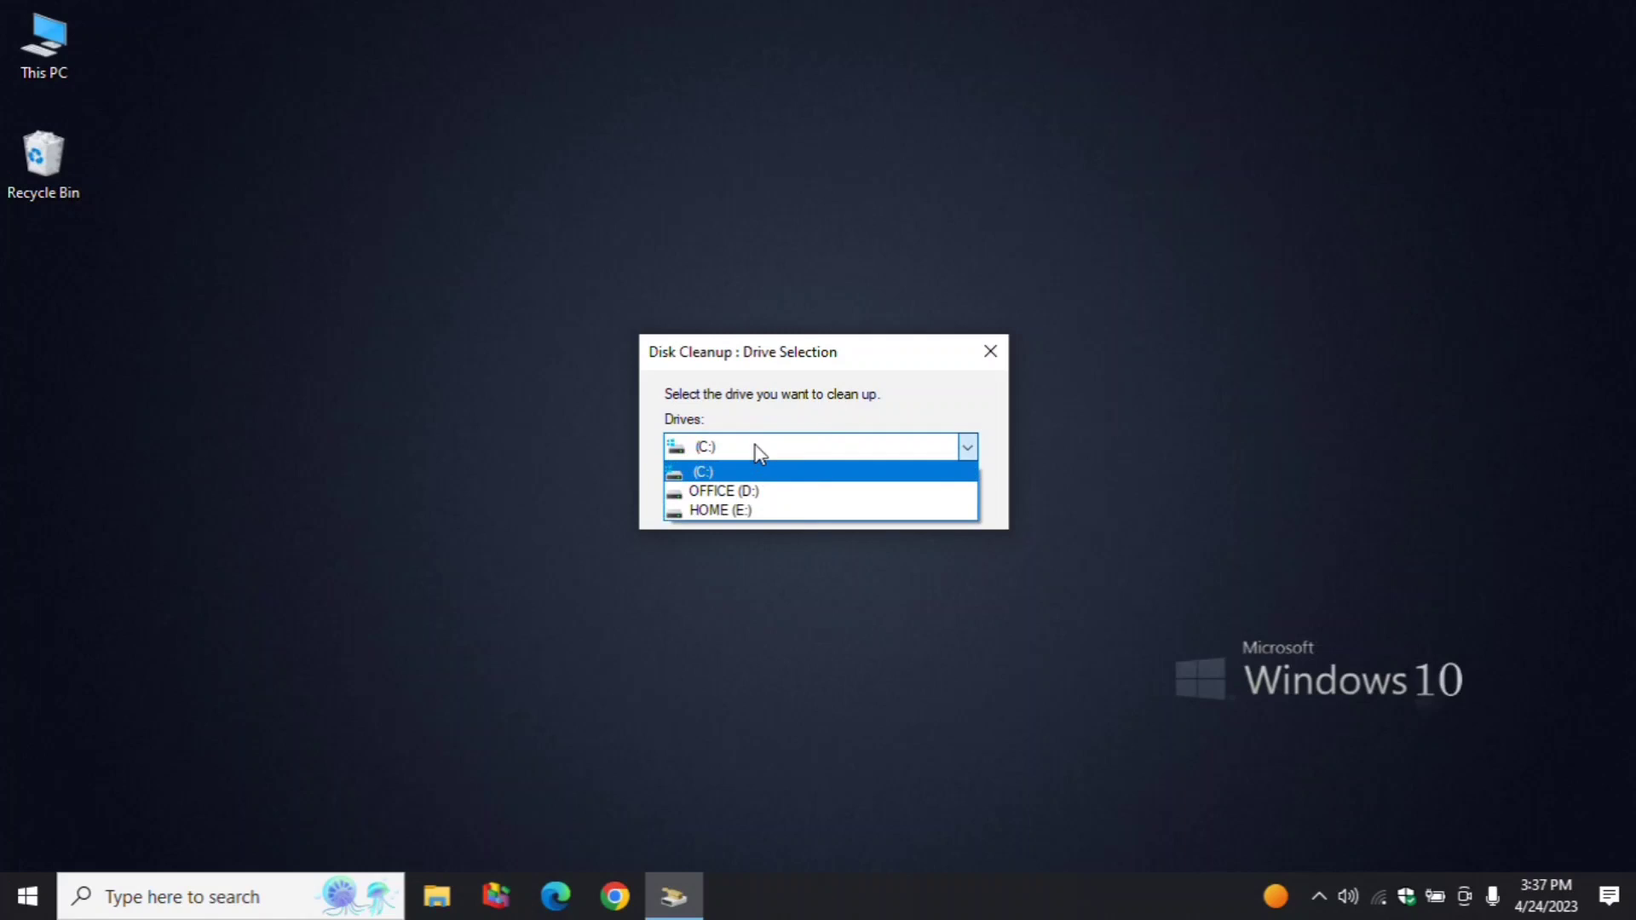
click(755, 447)
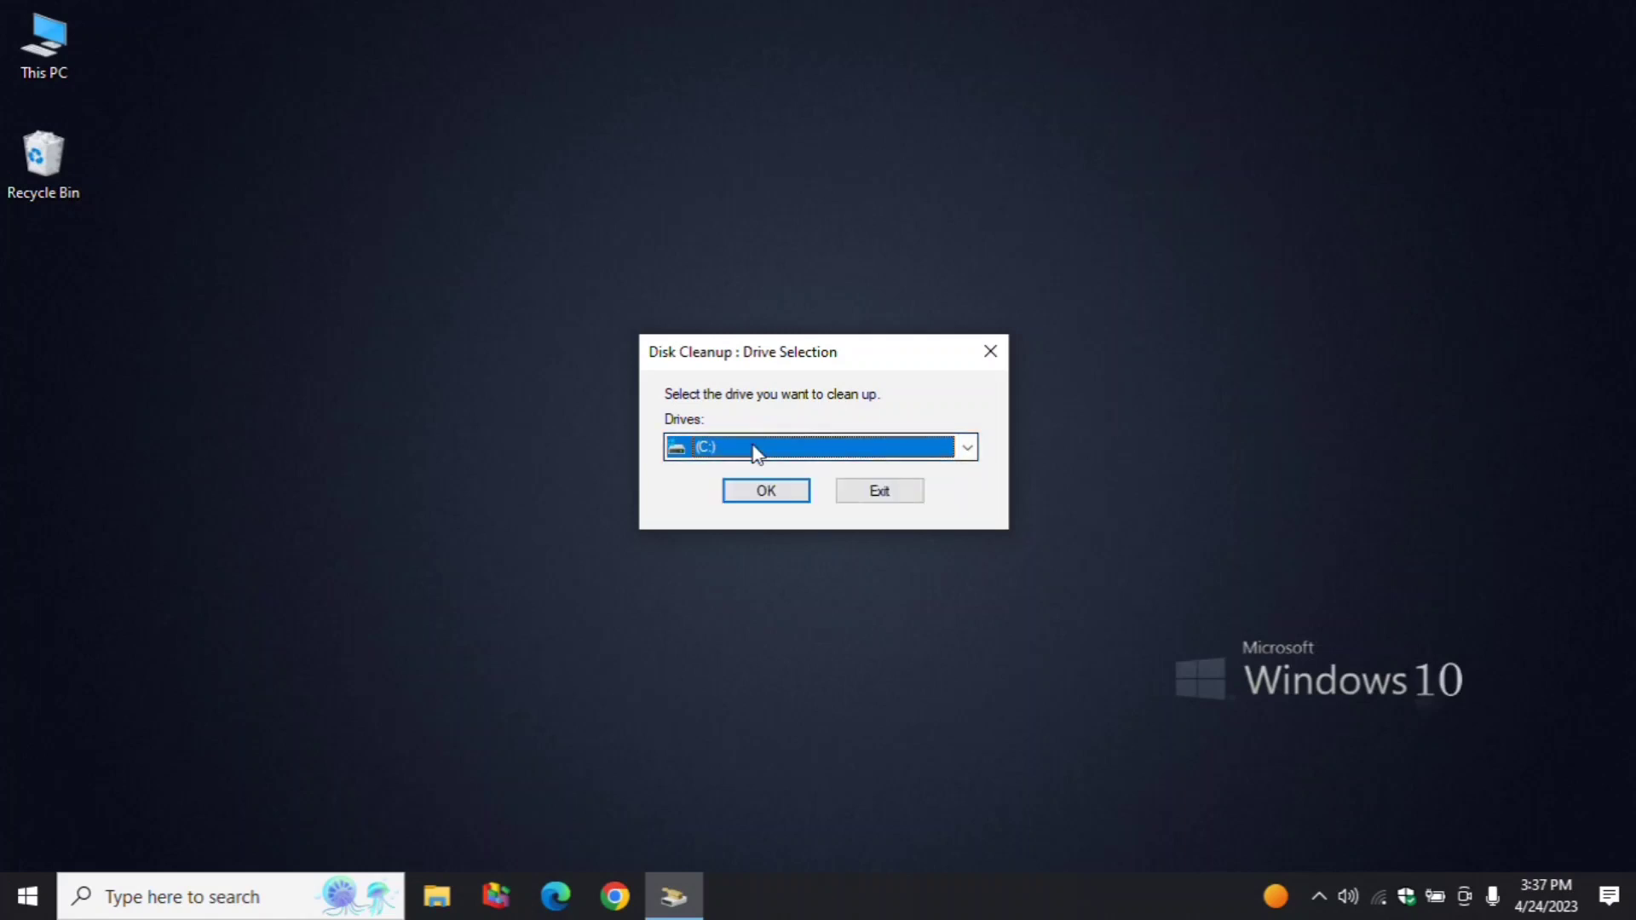
click(745, 499)
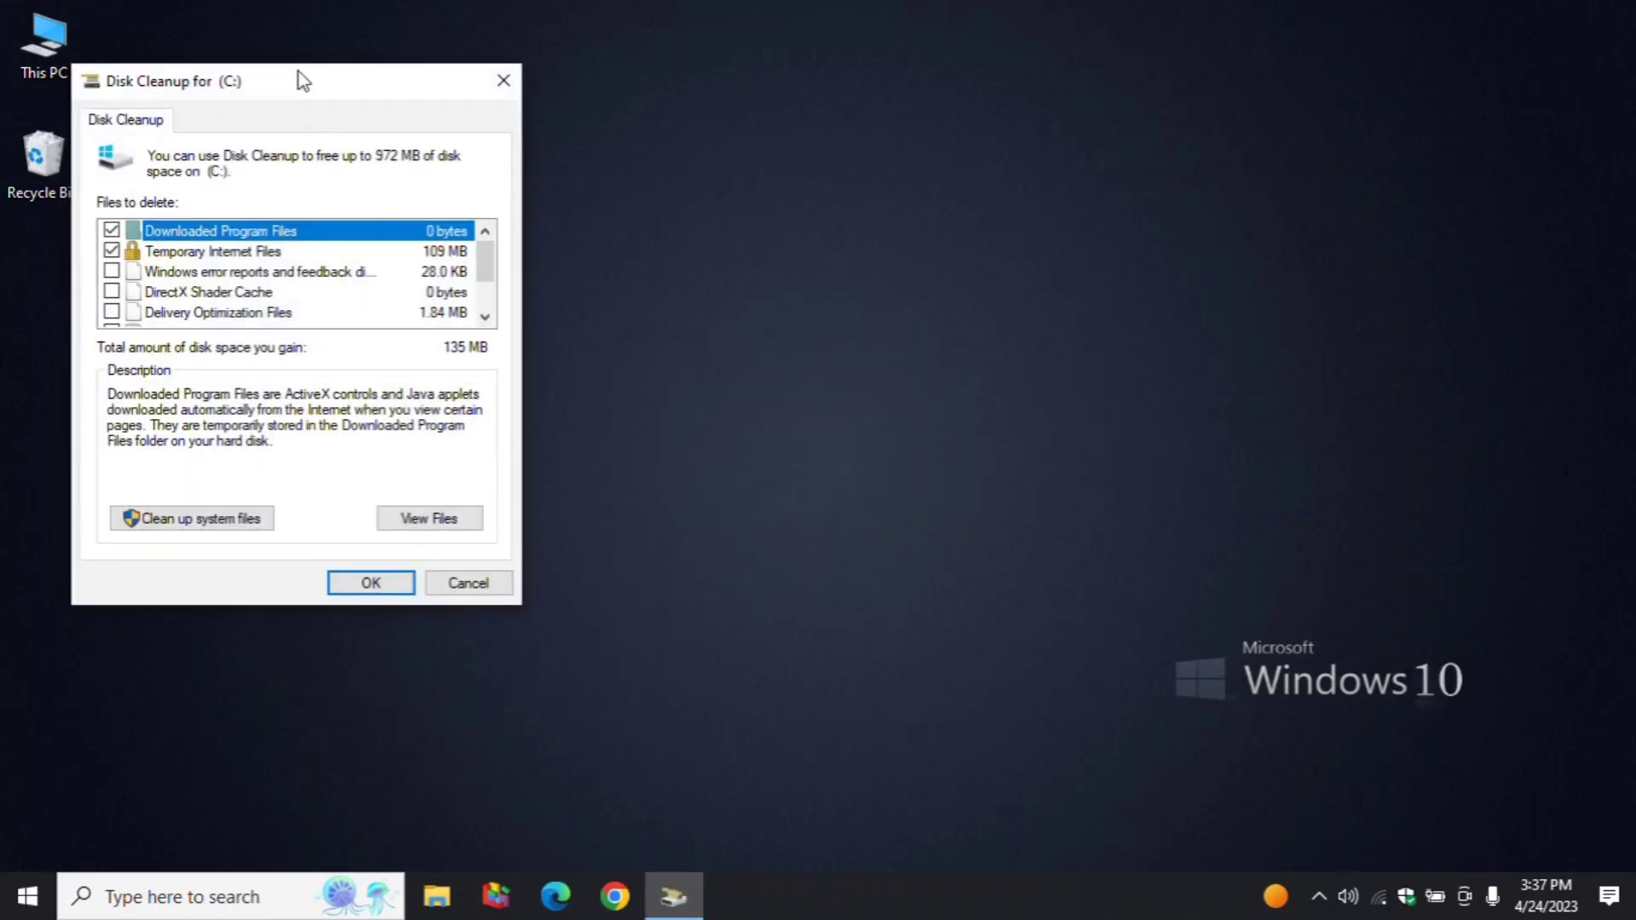
Add error reports, DirectX Shader Cache, Delivery Optimization Files, Recycle Bin and Temporary files to the Disk Cleanup selection and delete all selected files.
drag(300, 81, 329, 90)
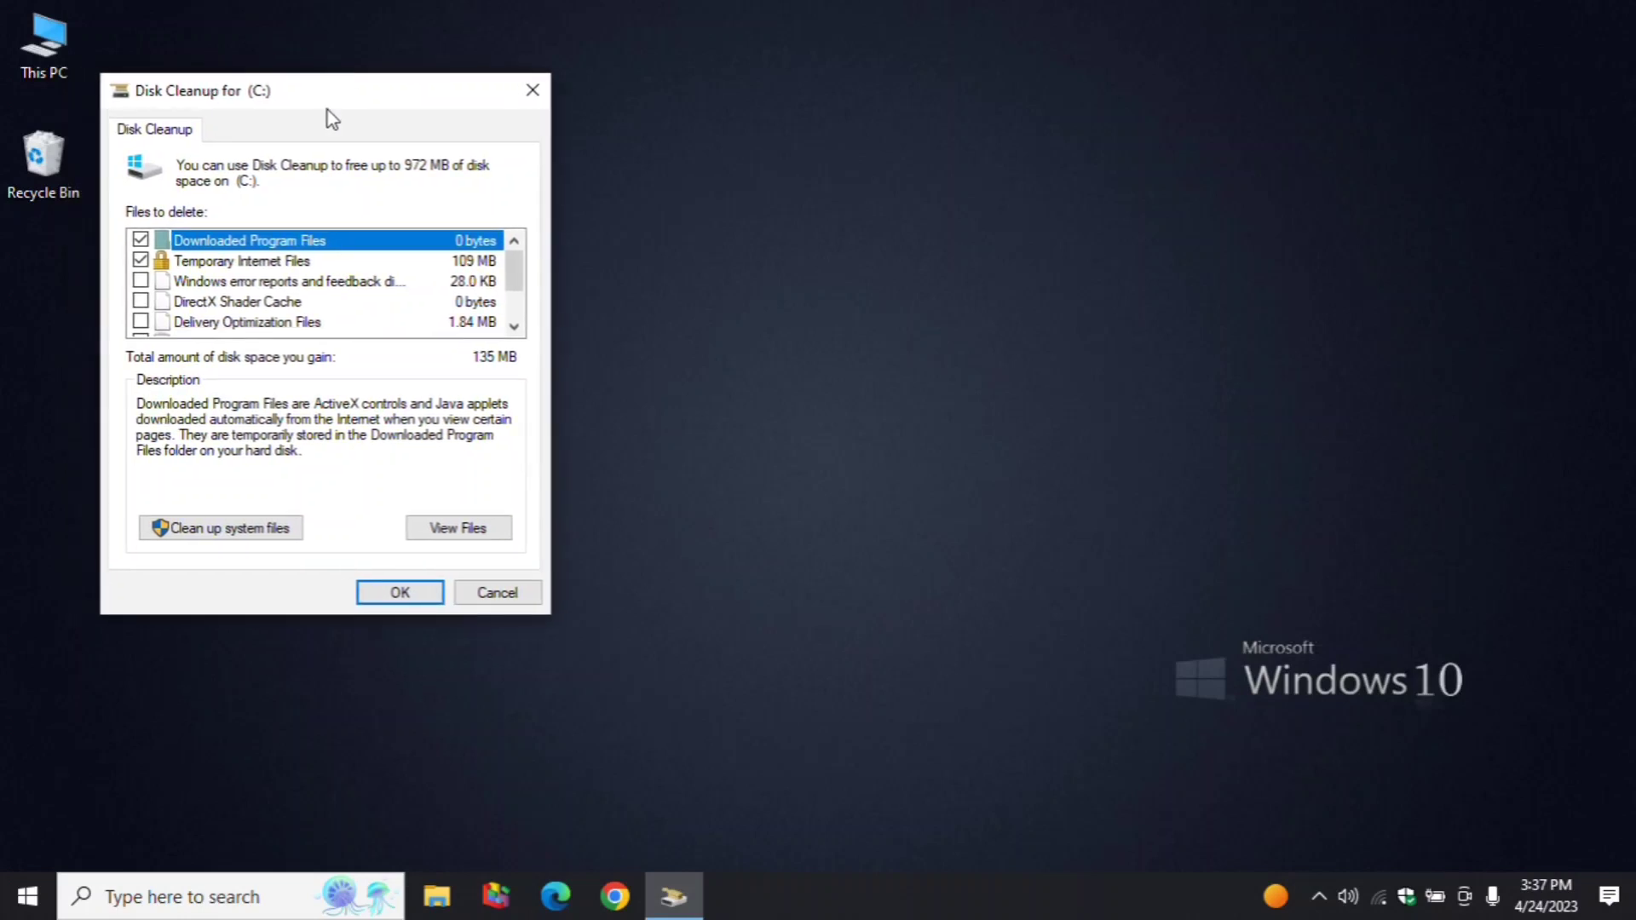
click(141, 240)
click(140, 281)
click(140, 301)
click(140, 321)
scroll(149, 328, down, 1)
click(140, 281)
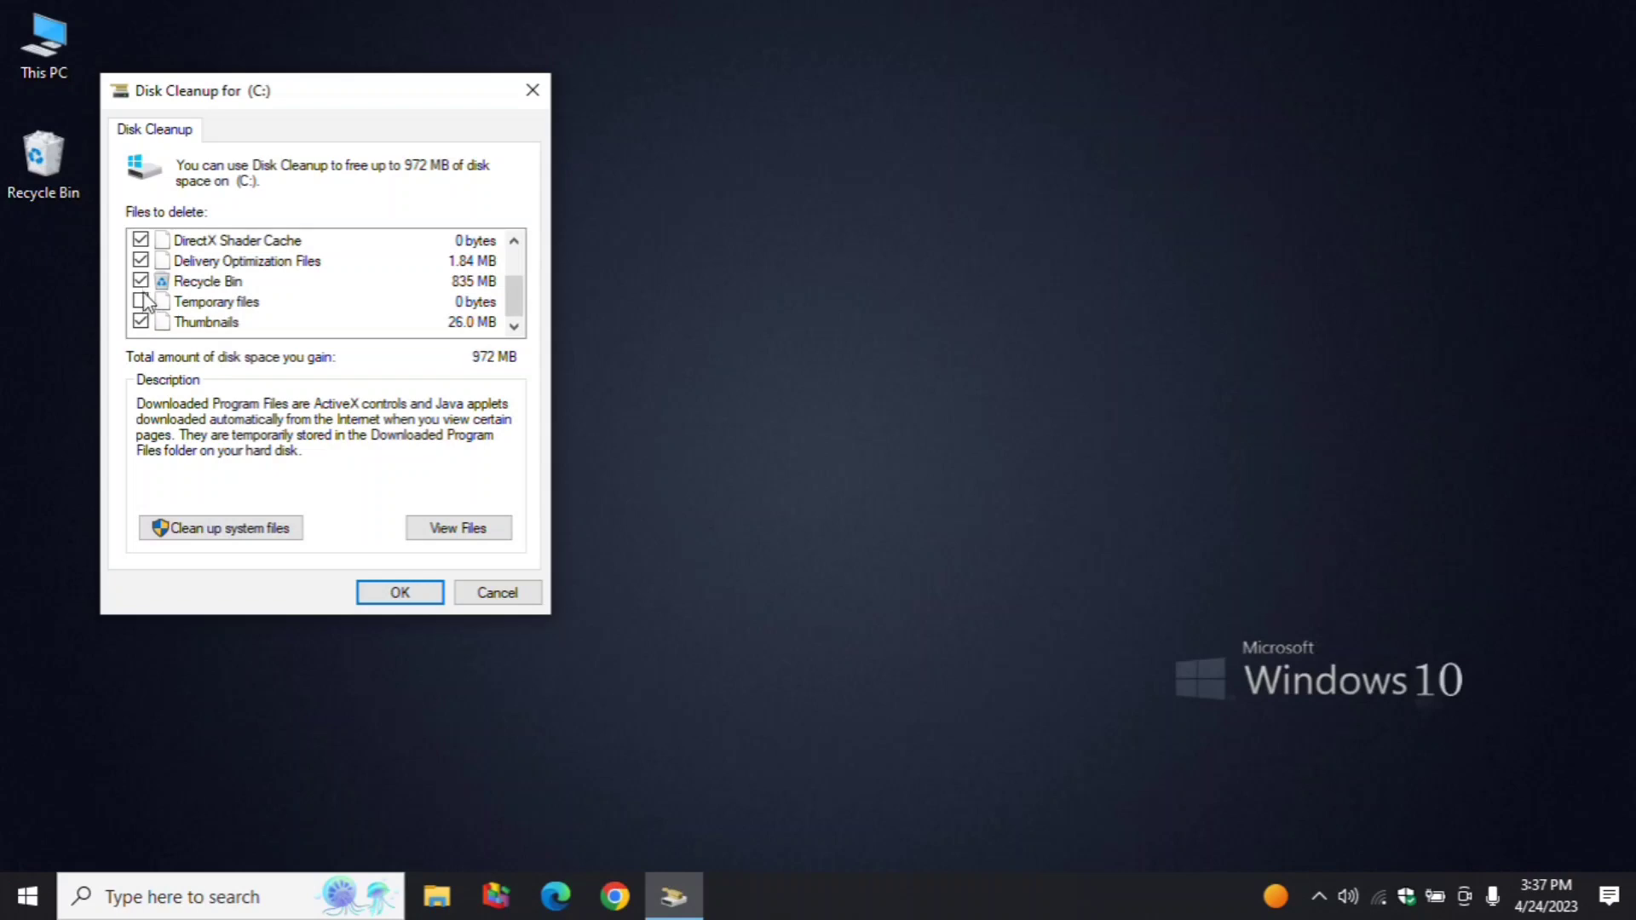
click(141, 300)
click(398, 594)
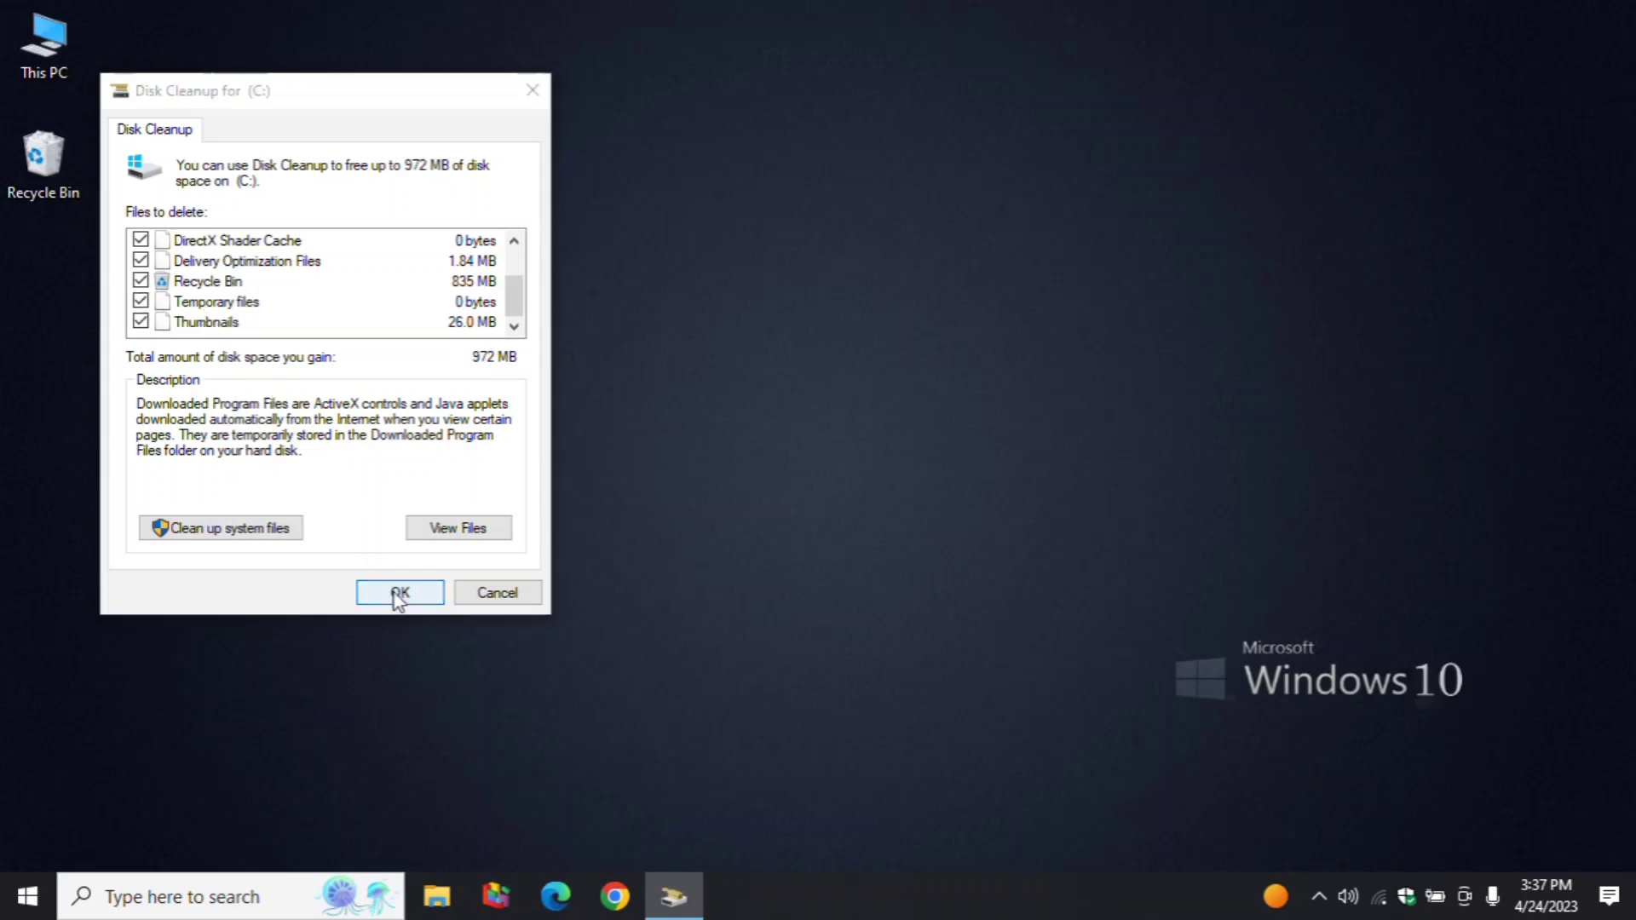
click(854, 464)
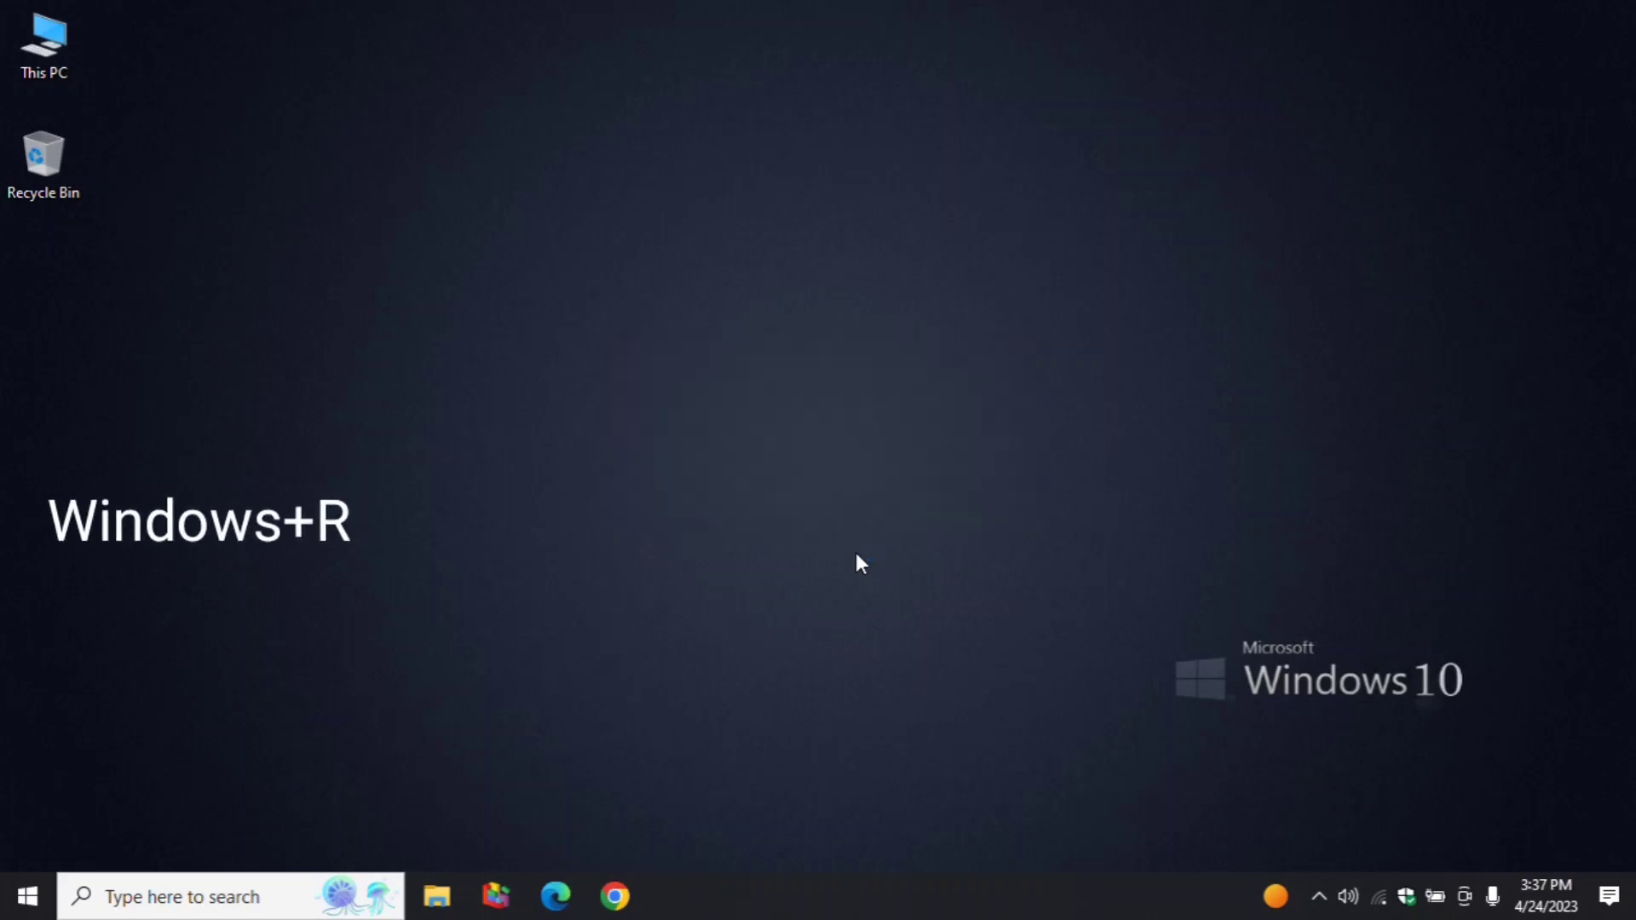
Open the Windows Temp folder with the Run command temp, granting permanent access to the folder.
key(super+r)
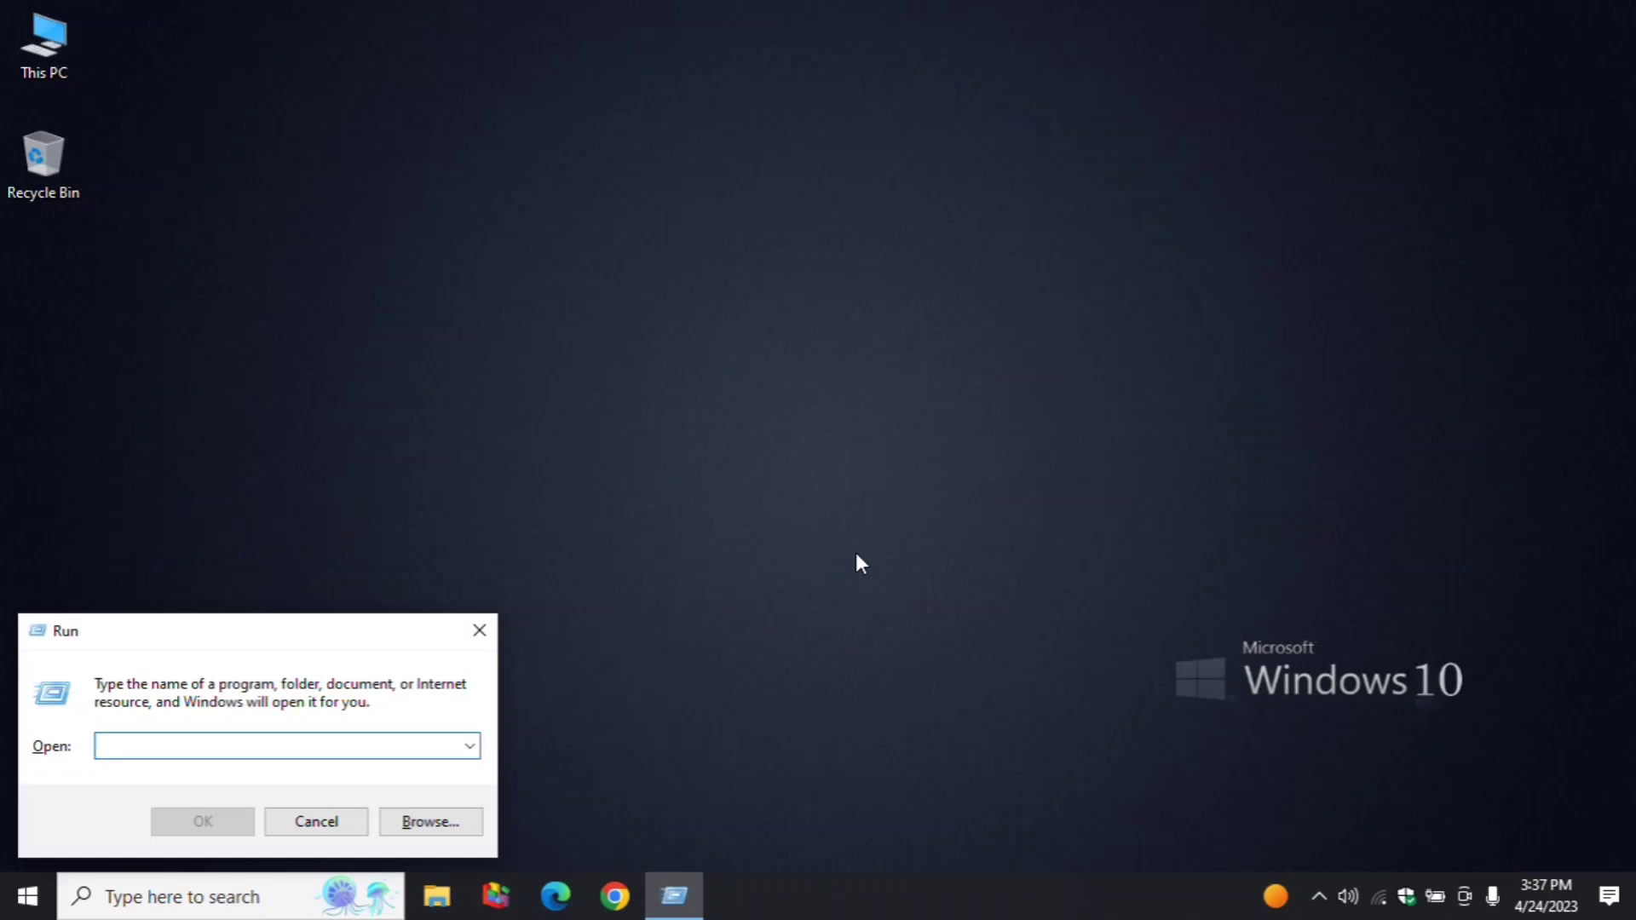
text(temp)
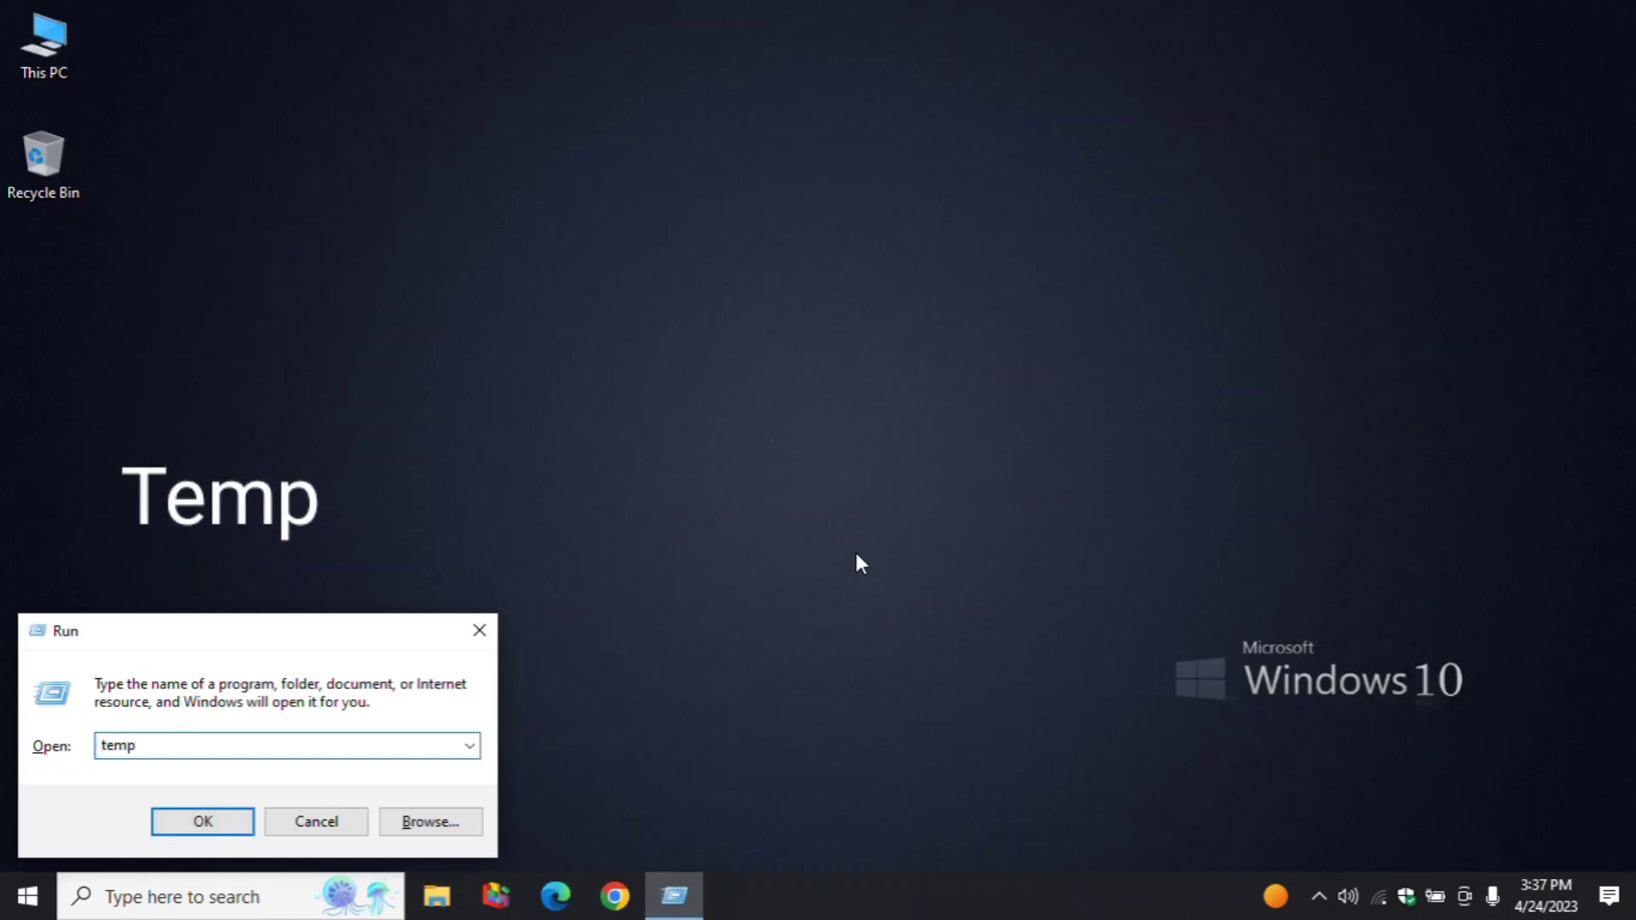
click(215, 828)
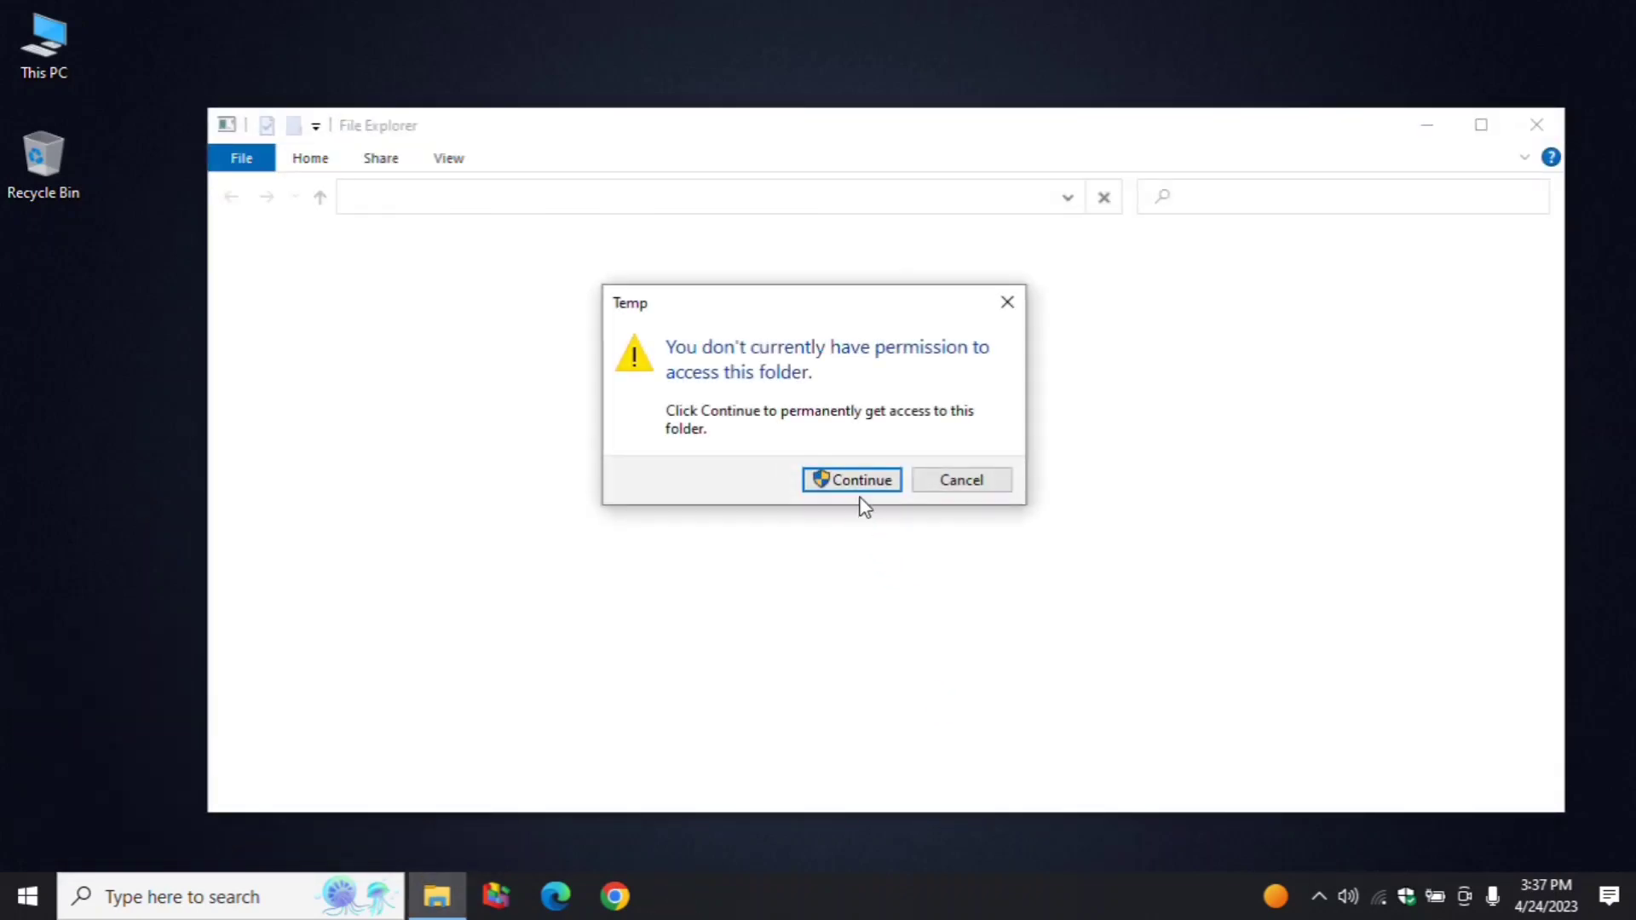
click(863, 483)
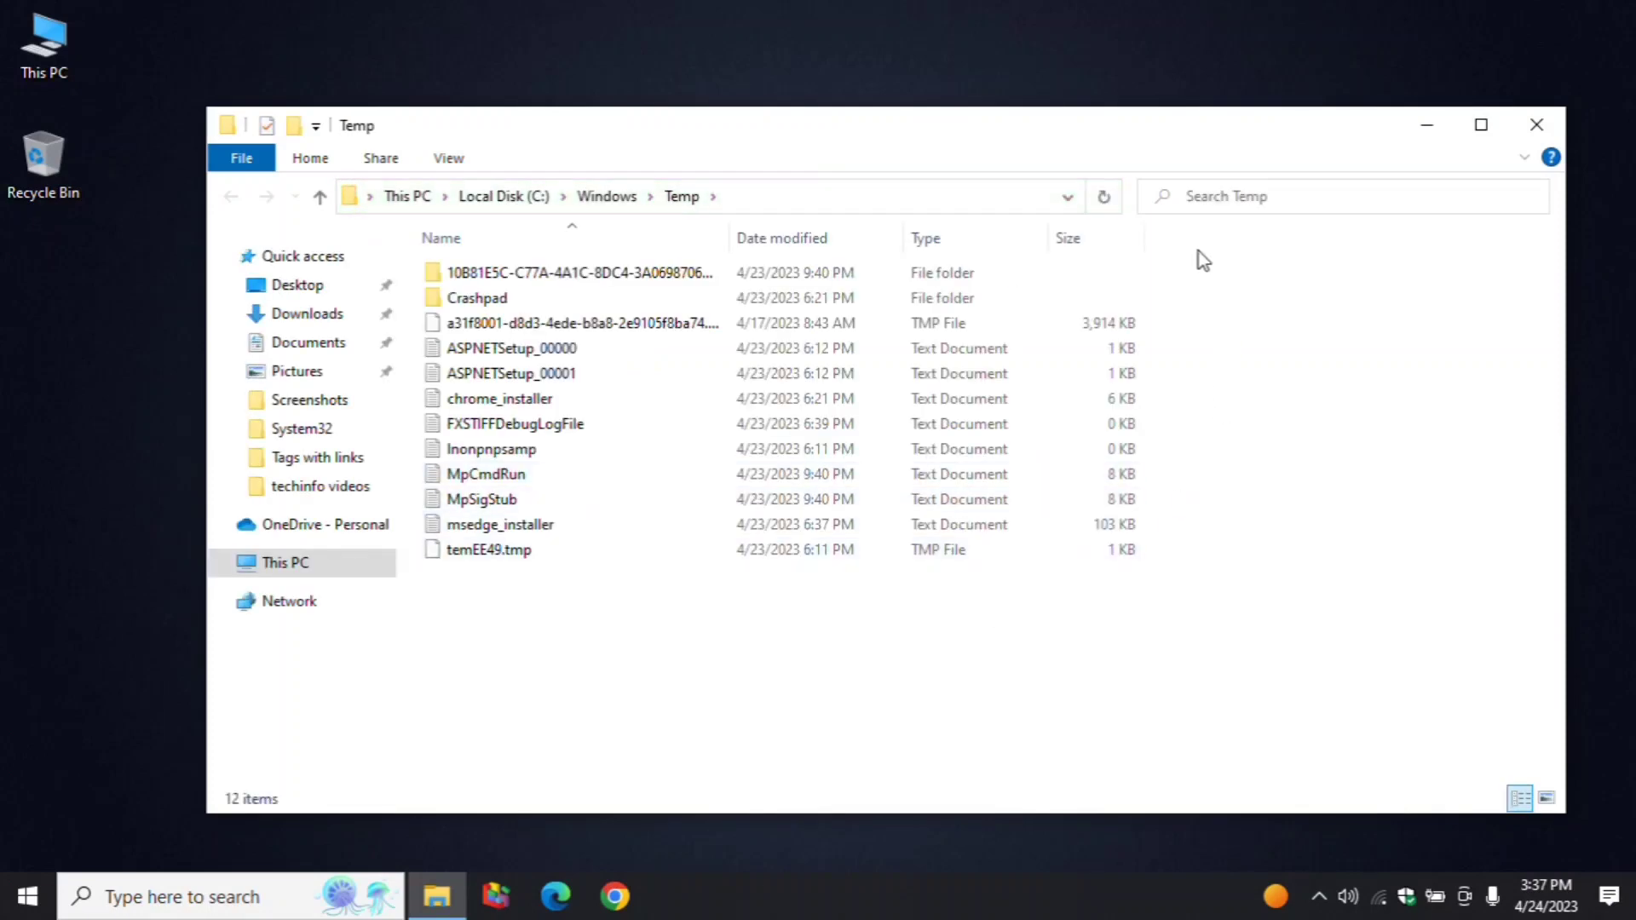
Delete all files and folders in the Windows Temp folder and close its window.
click(909, 531)
key(ctrl+a)
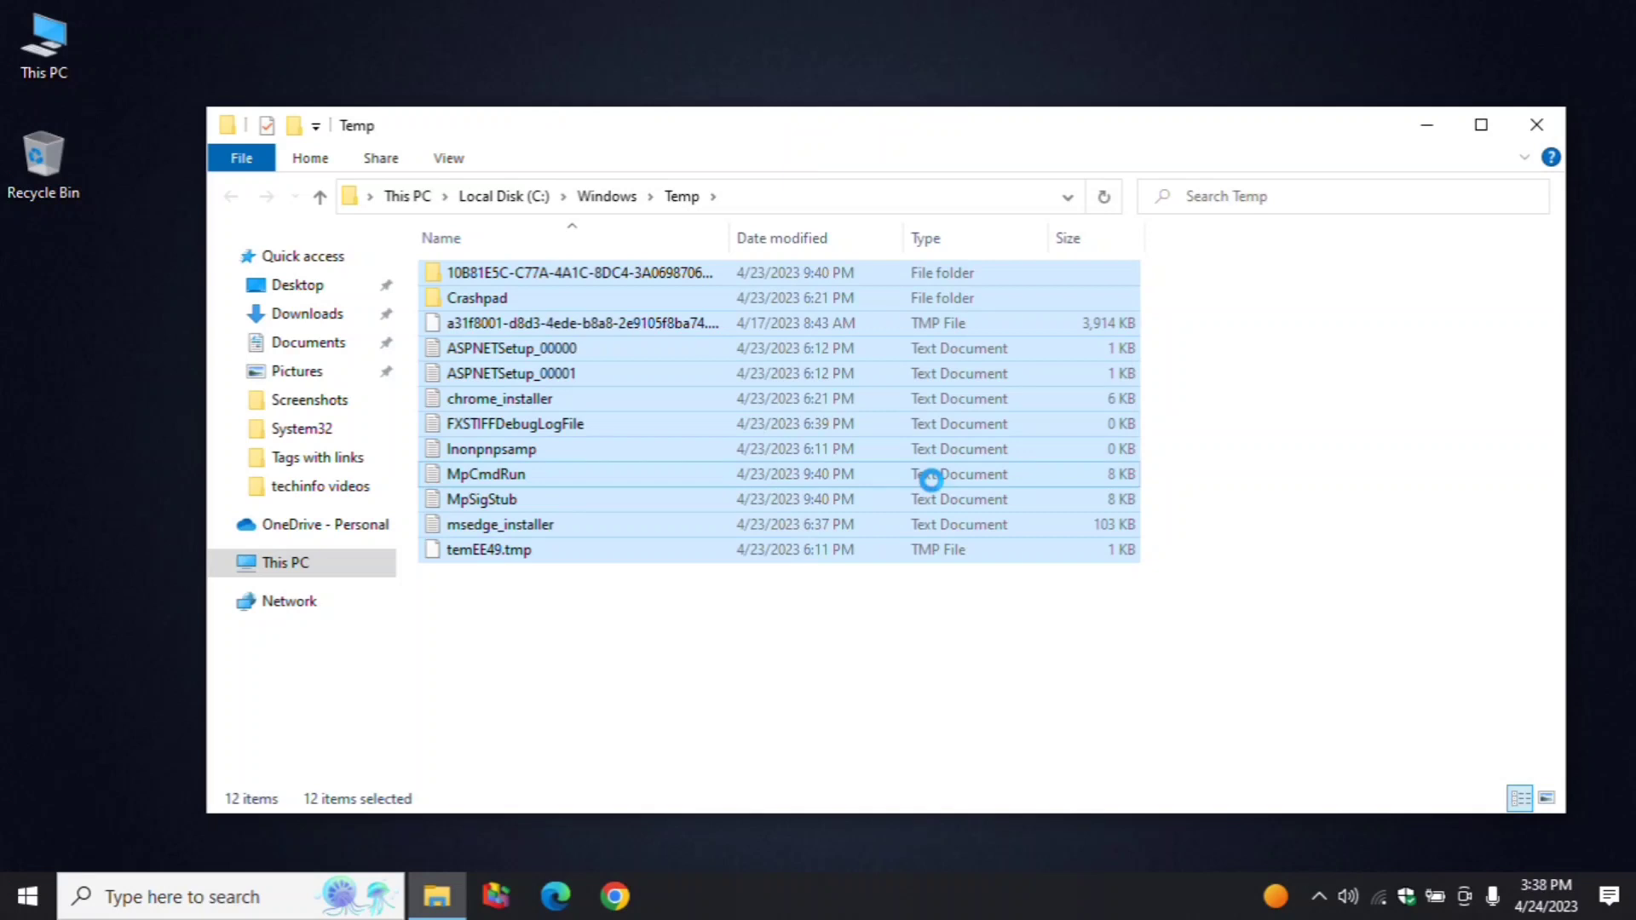
right_click(930, 479)
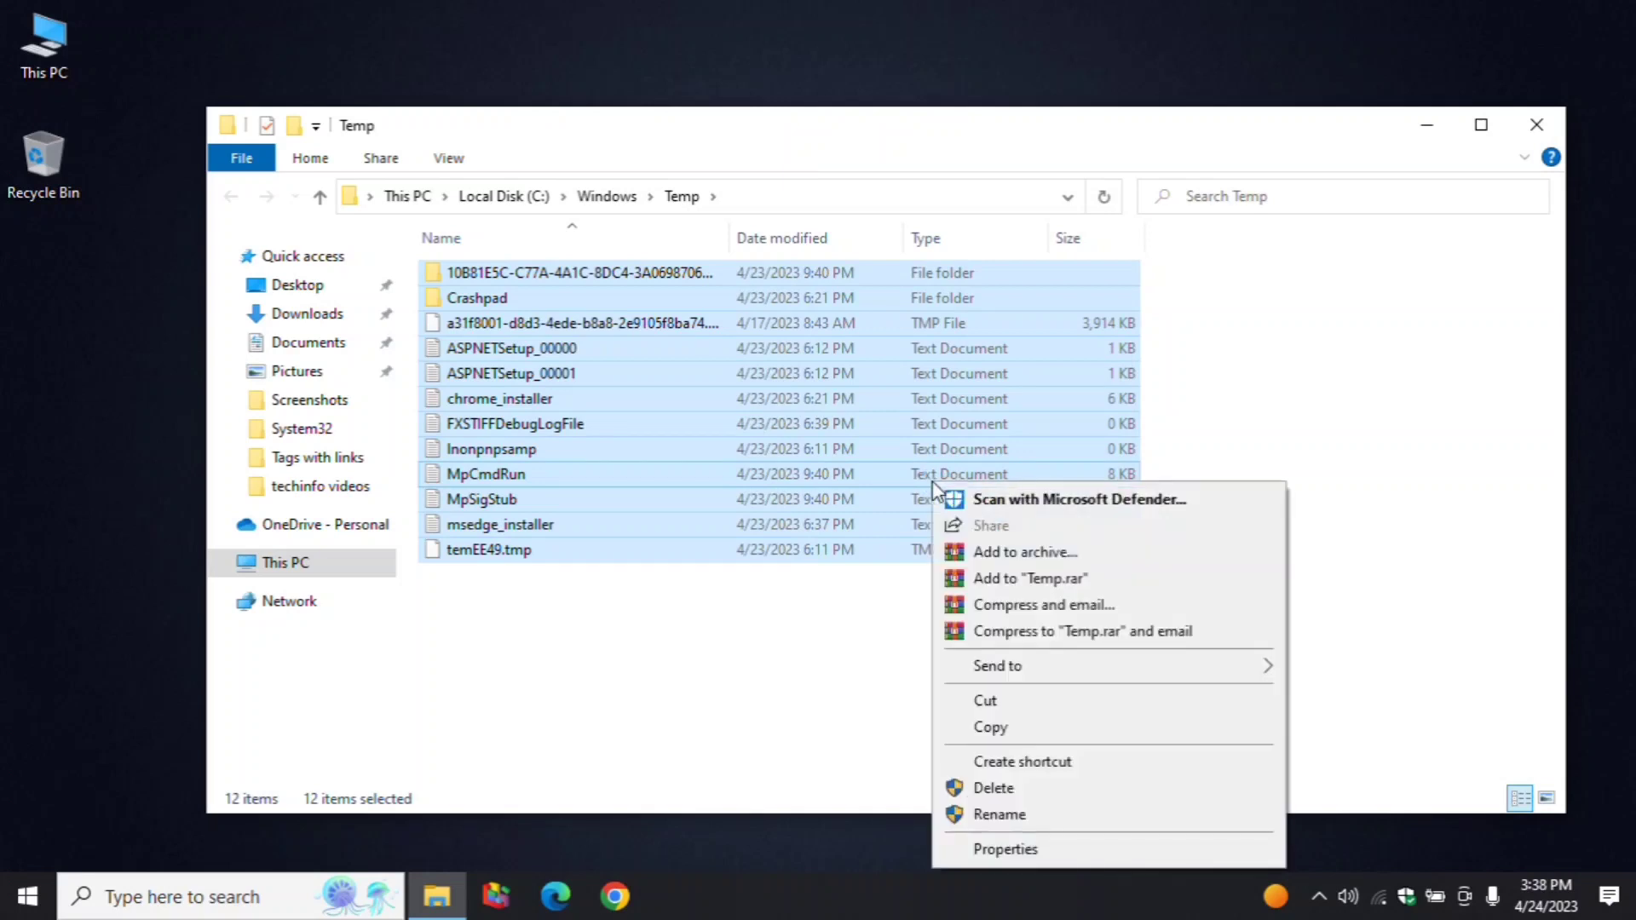
click(994, 788)
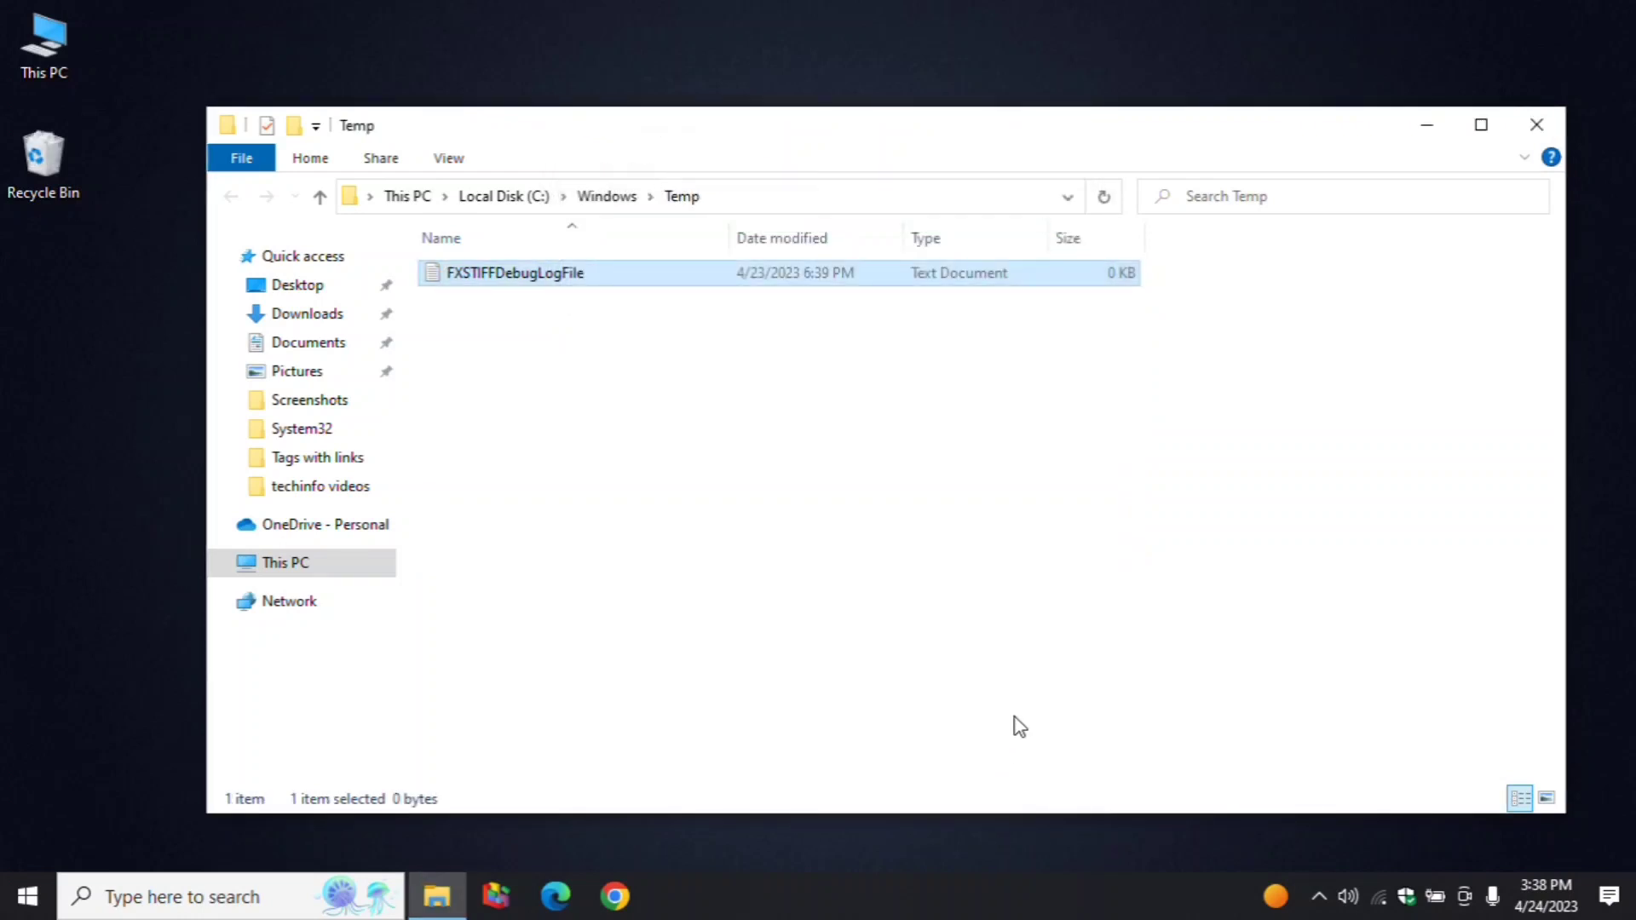
click(1537, 124)
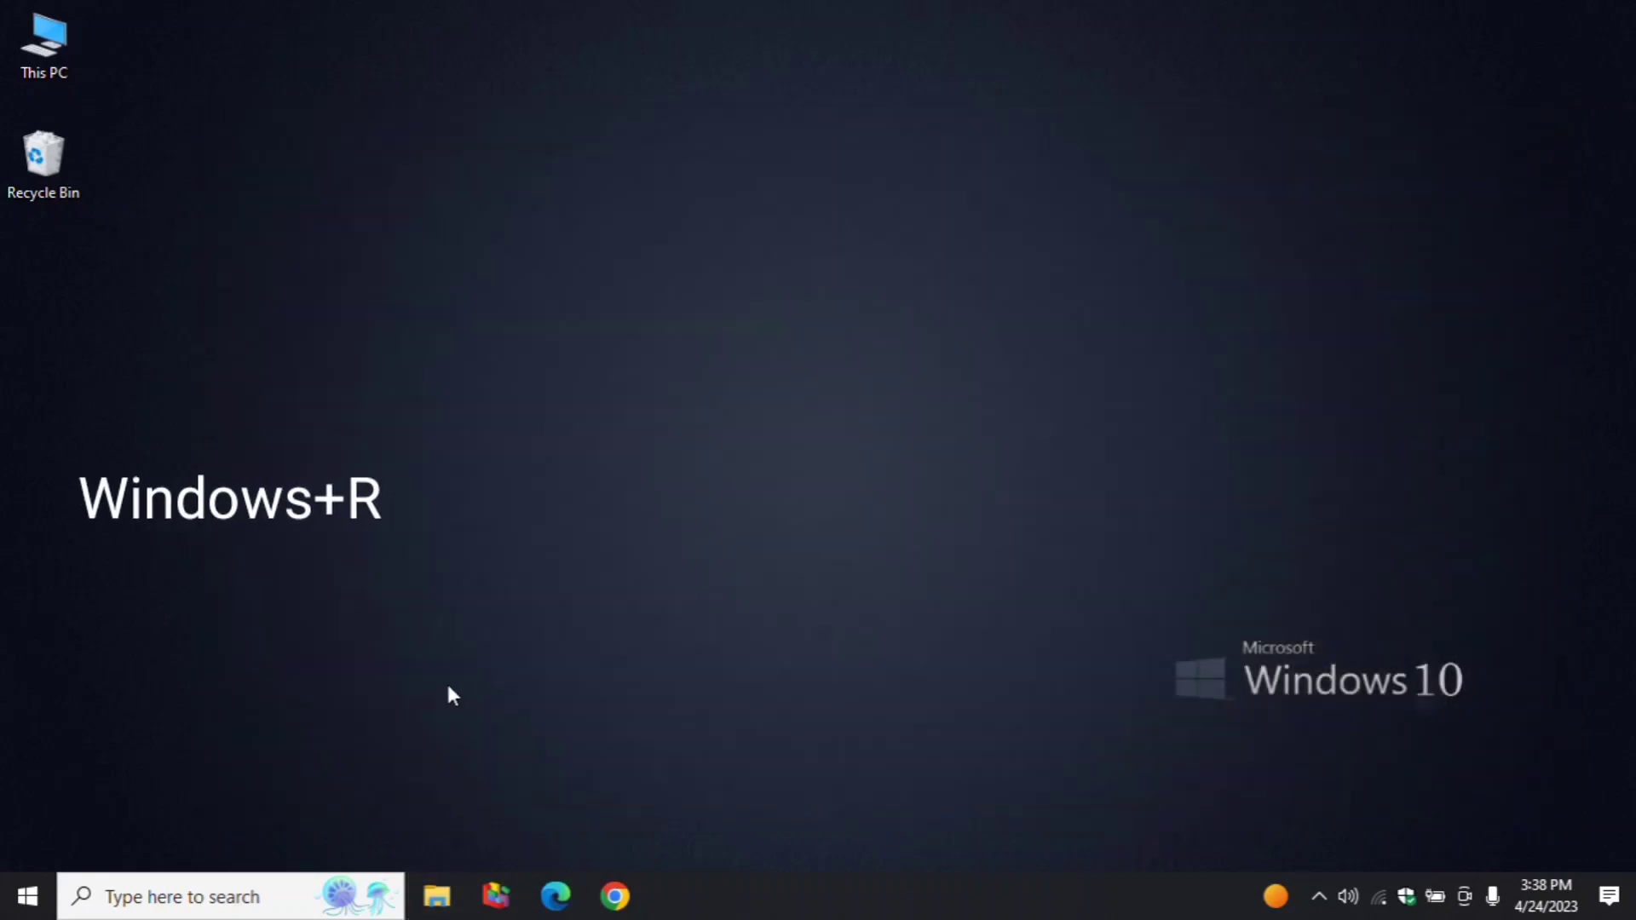
Open the user's local Temp folder with the Run command %temp%.
key(super+r)
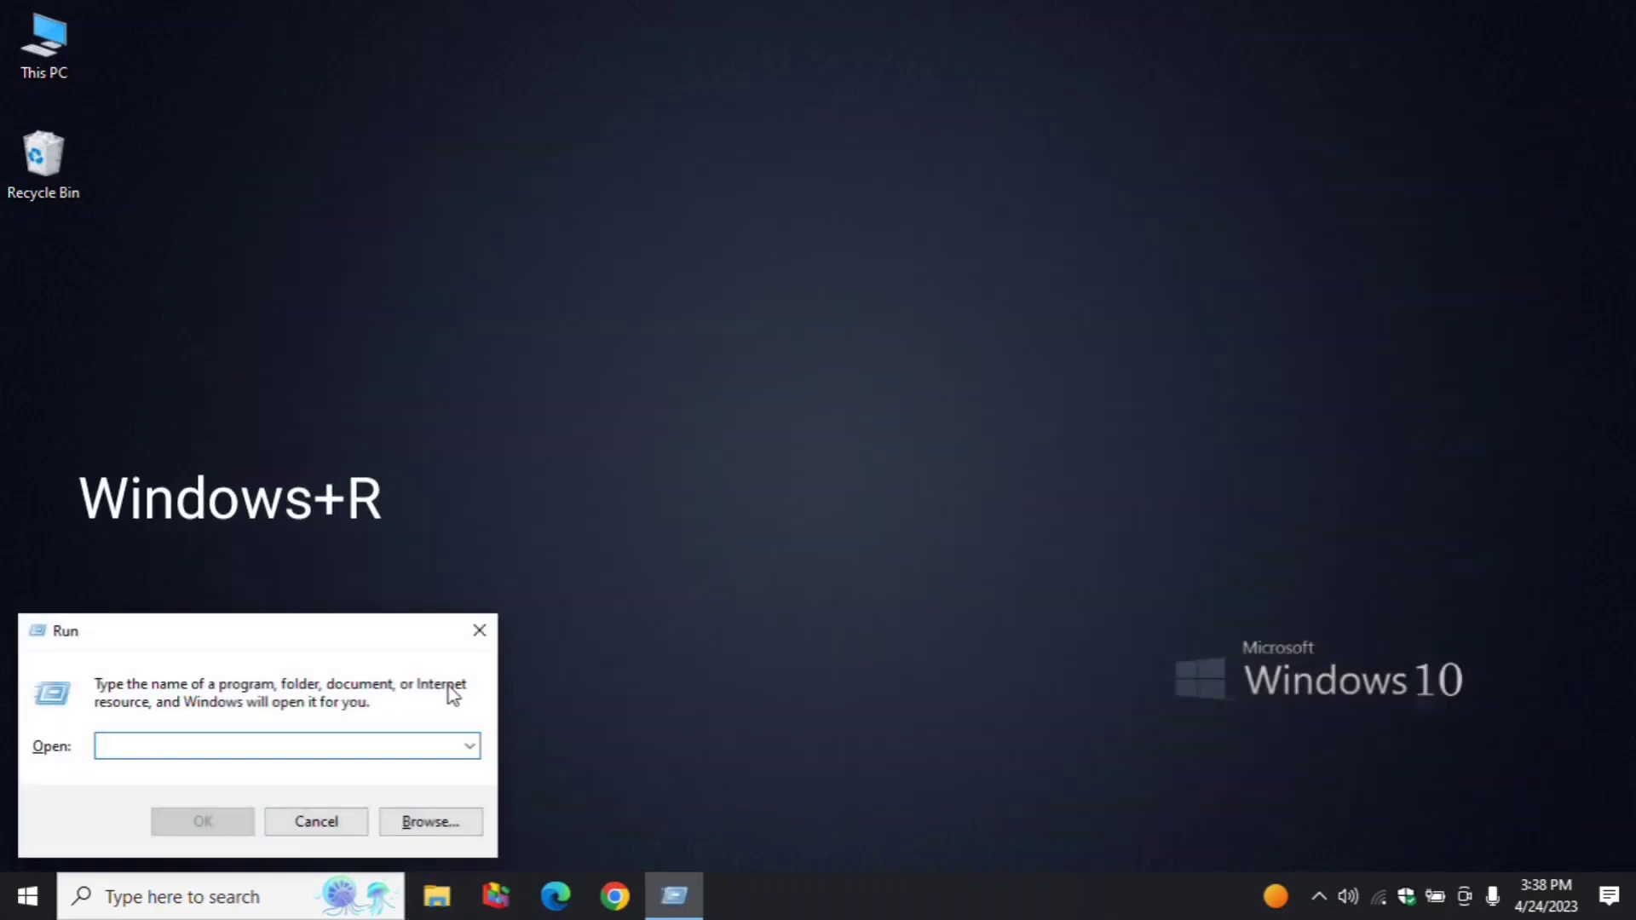
text(%)
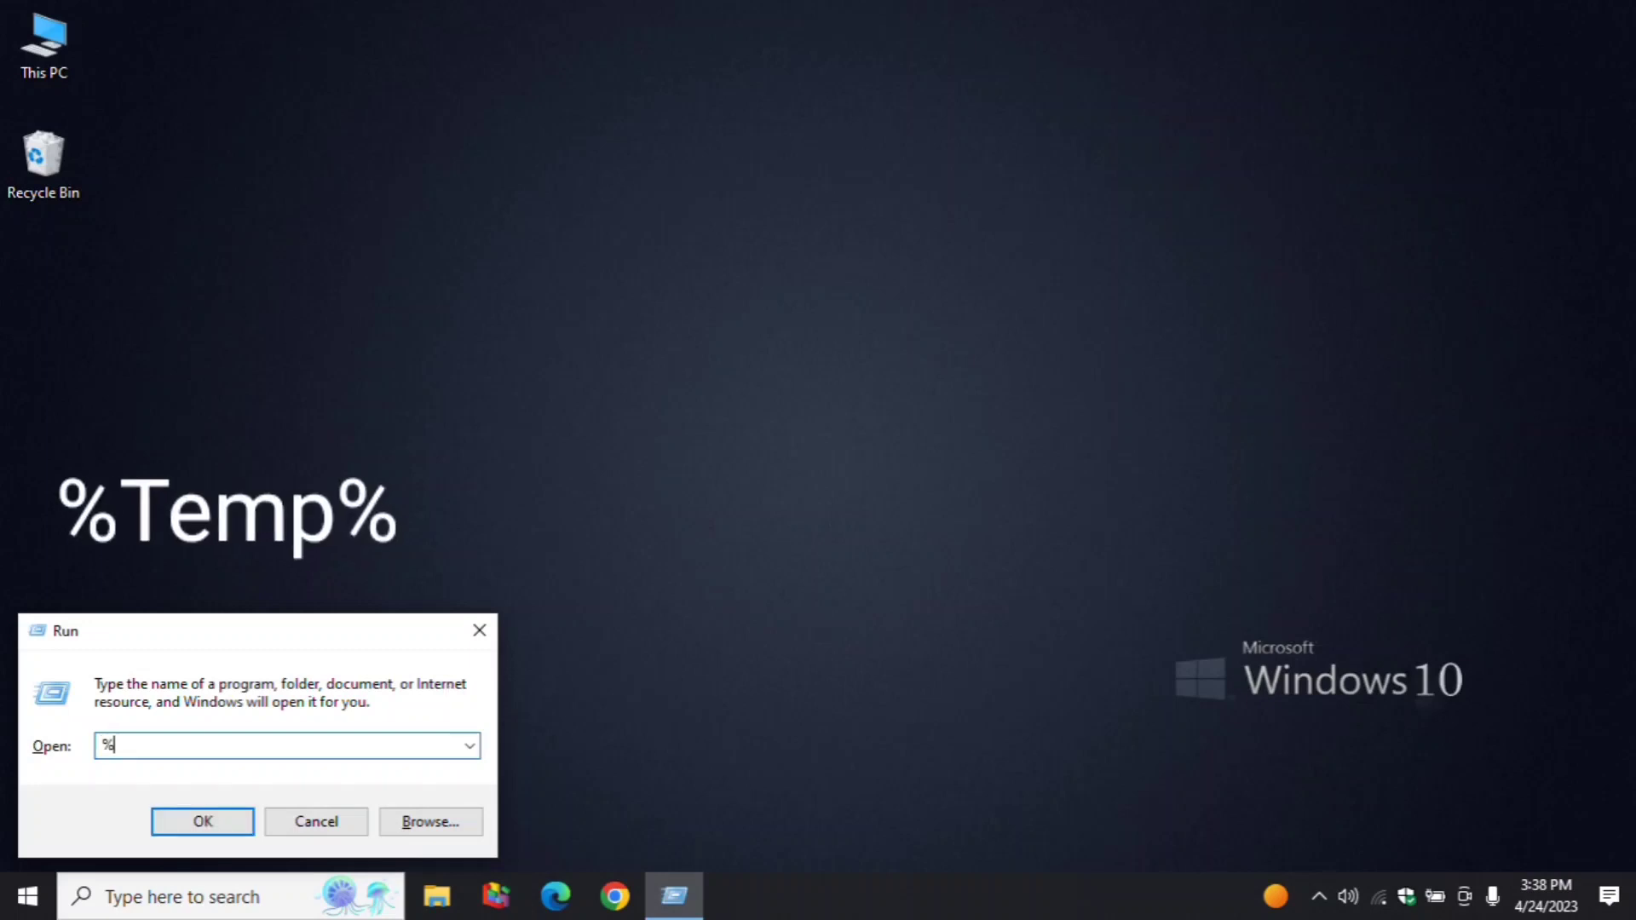
text(temp)
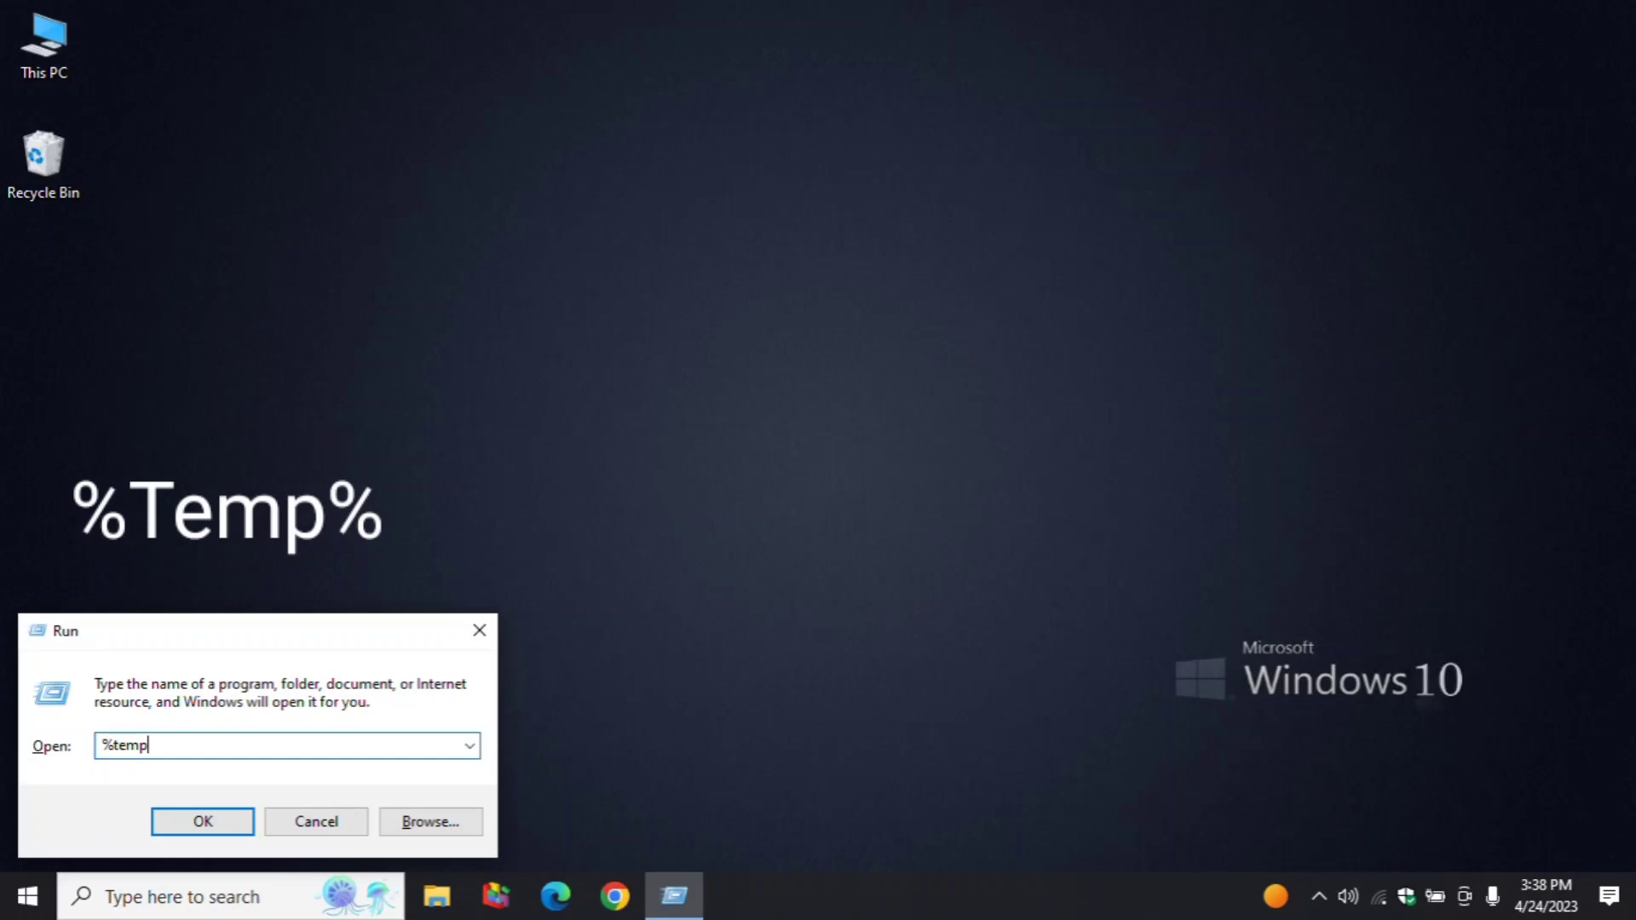
text(%)
key(Return)
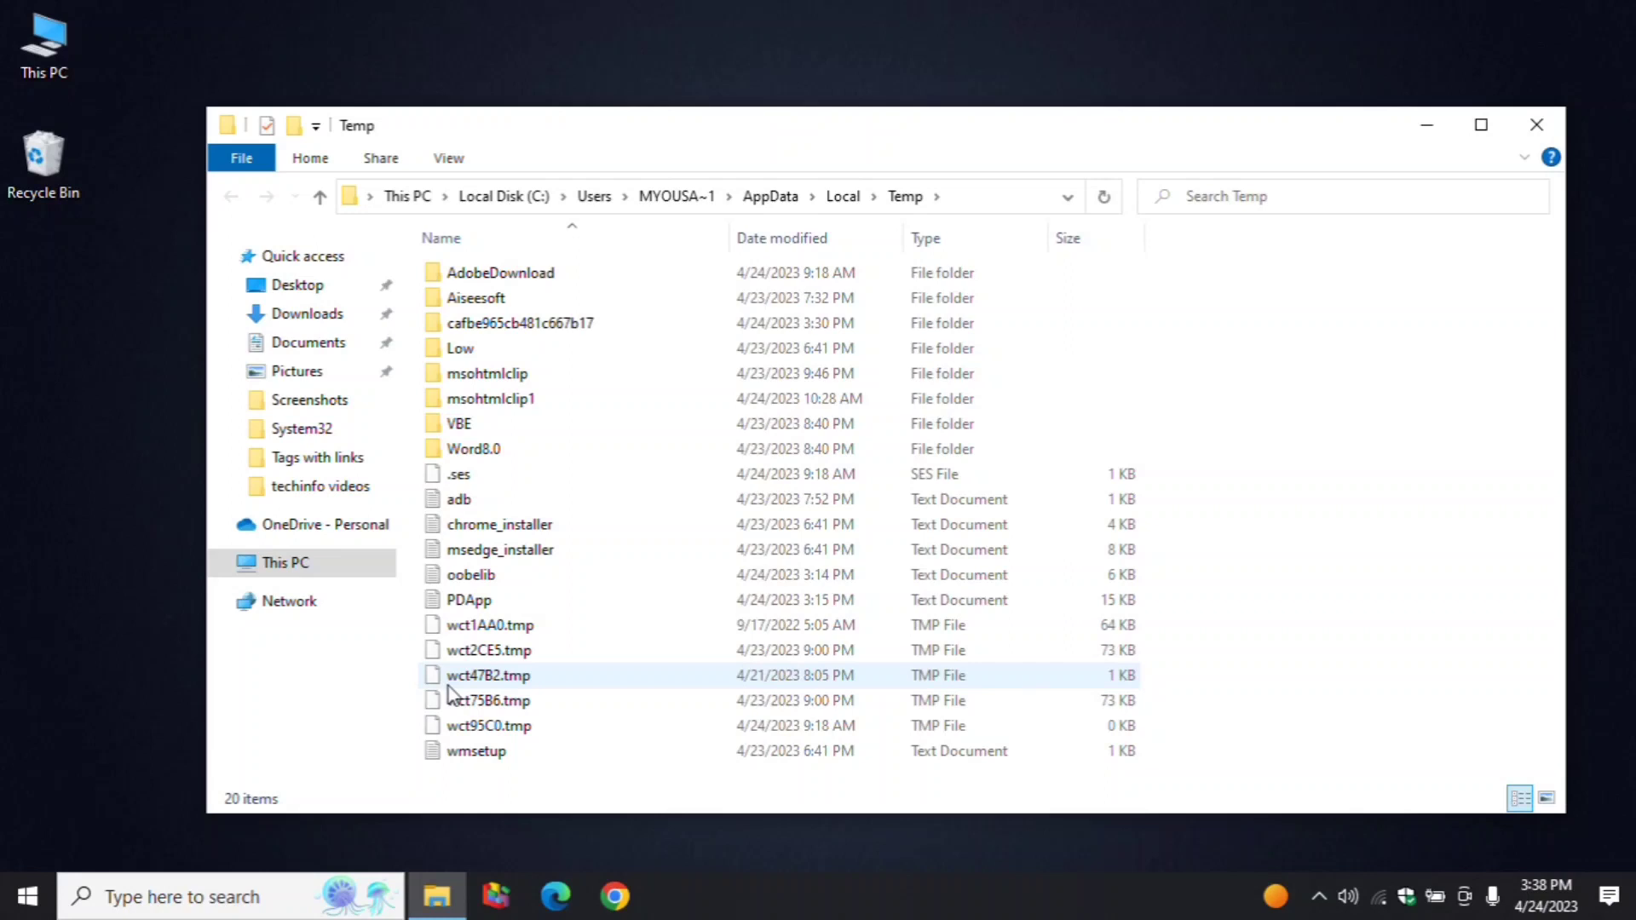
Delete everything in the user's Temp folder, skipping all files in use, and close the folder window.
key(ctrl+a)
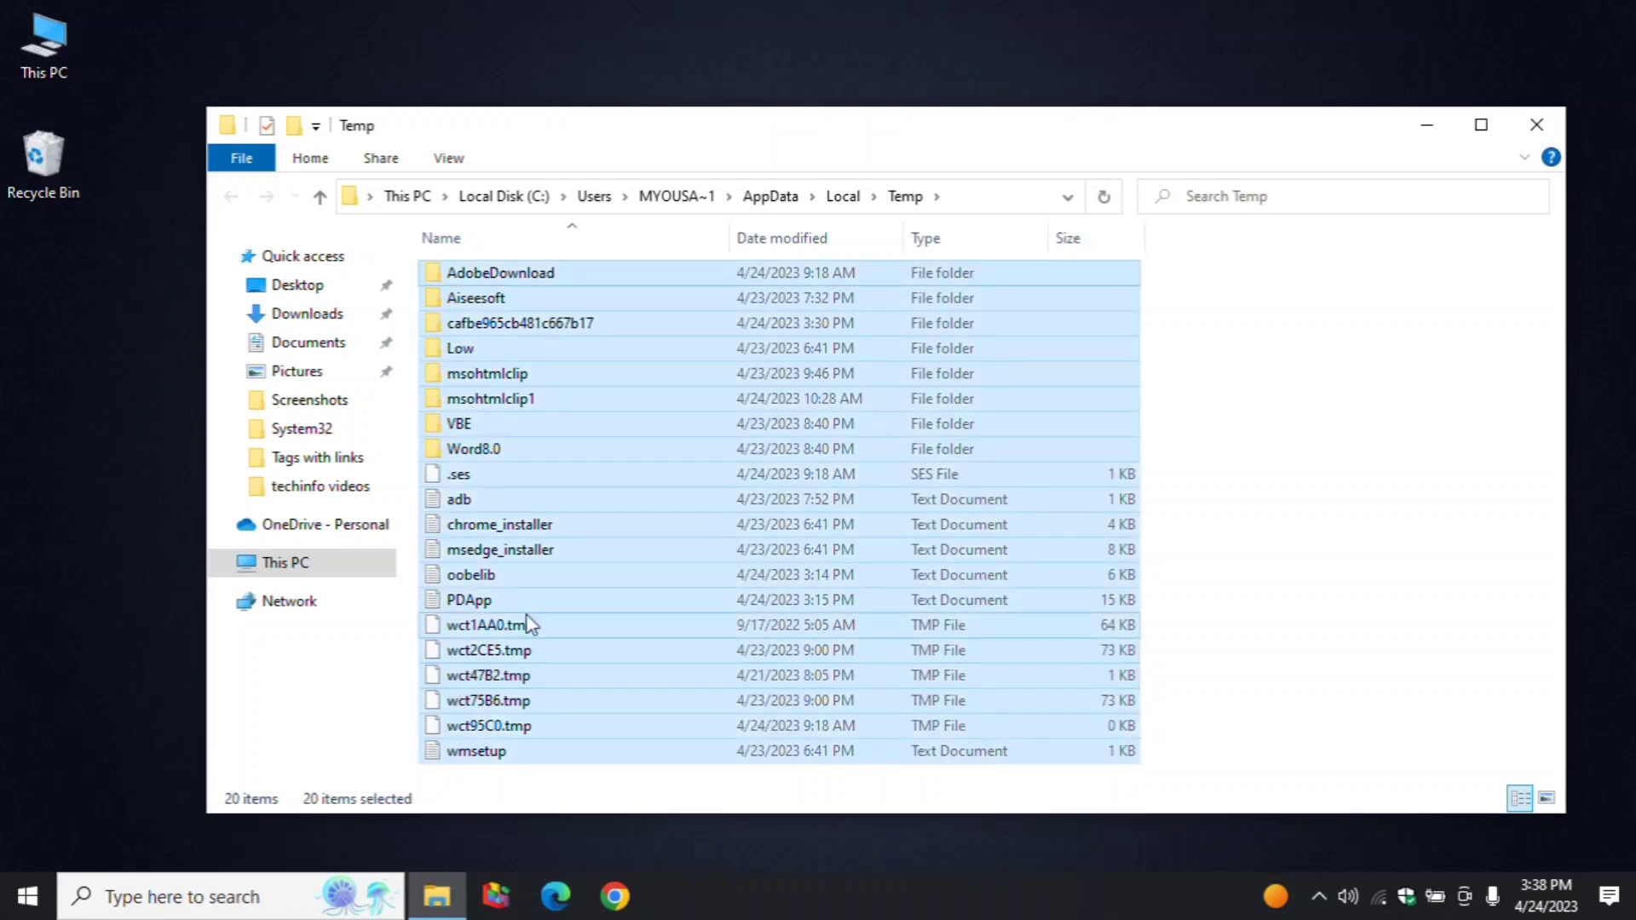
right_click(1018, 366)
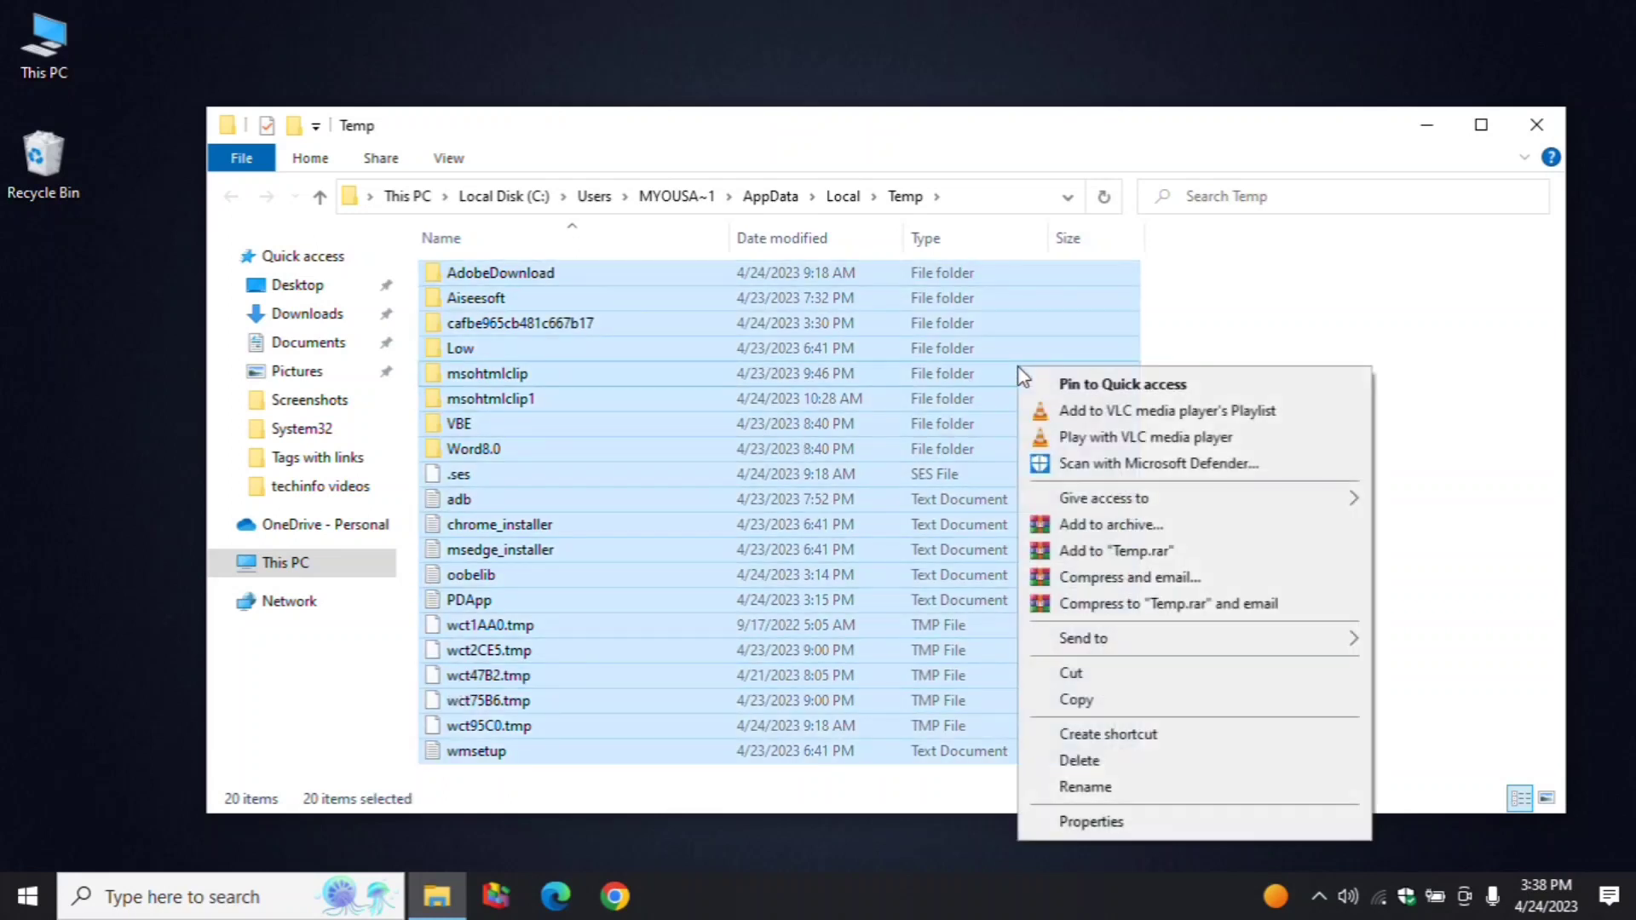
click(1053, 757)
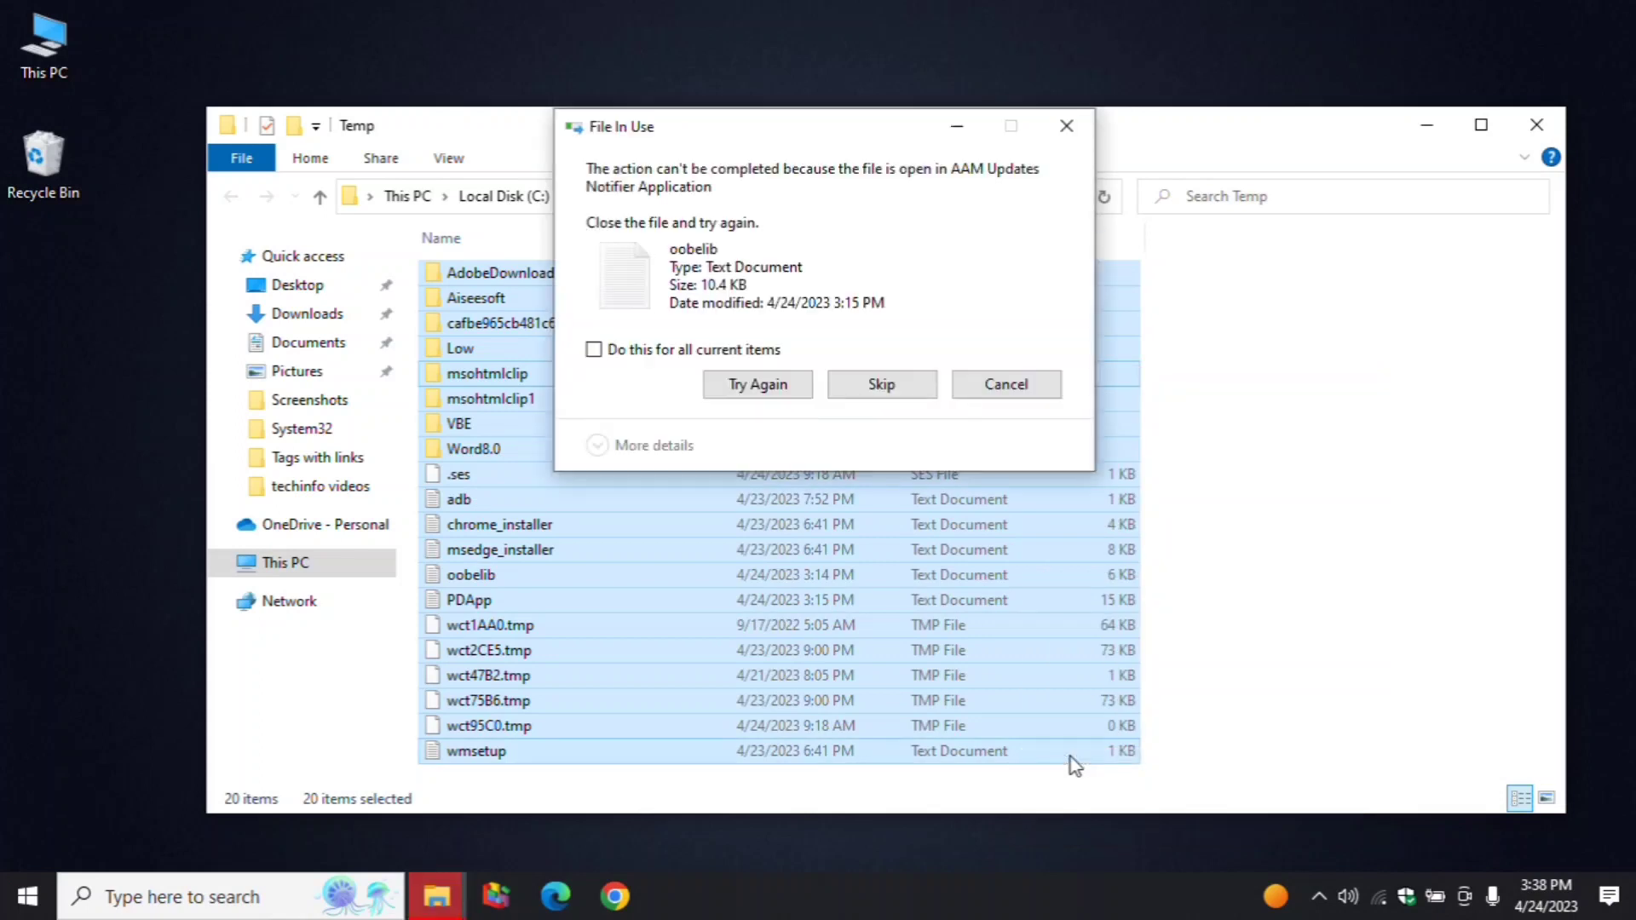
click(706, 353)
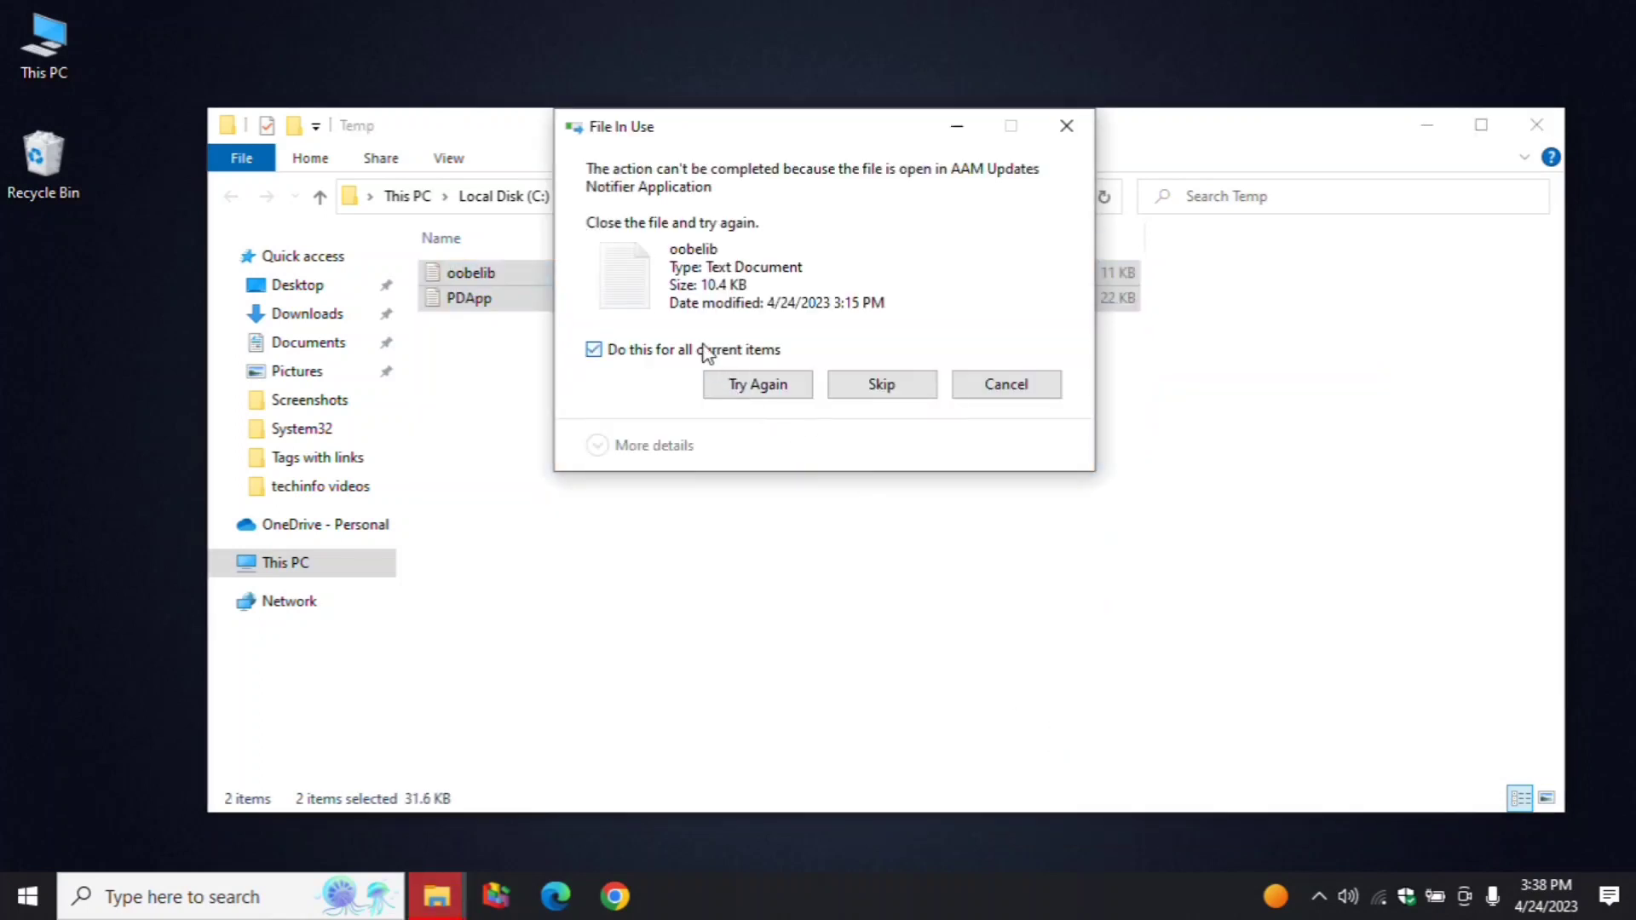
click(885, 395)
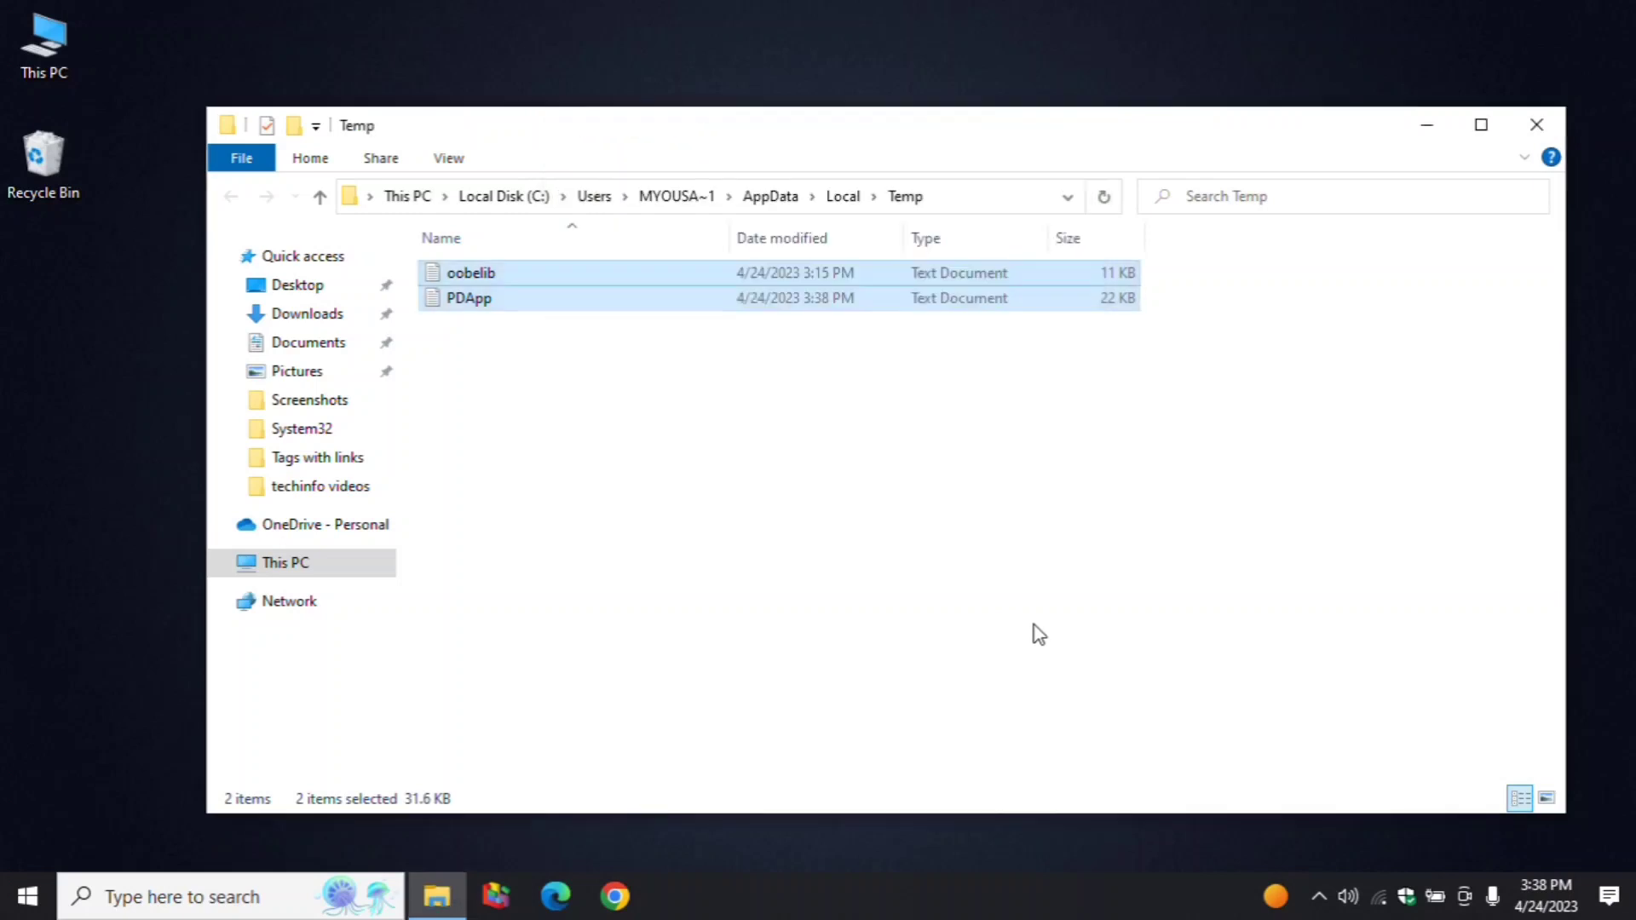
click(1537, 125)
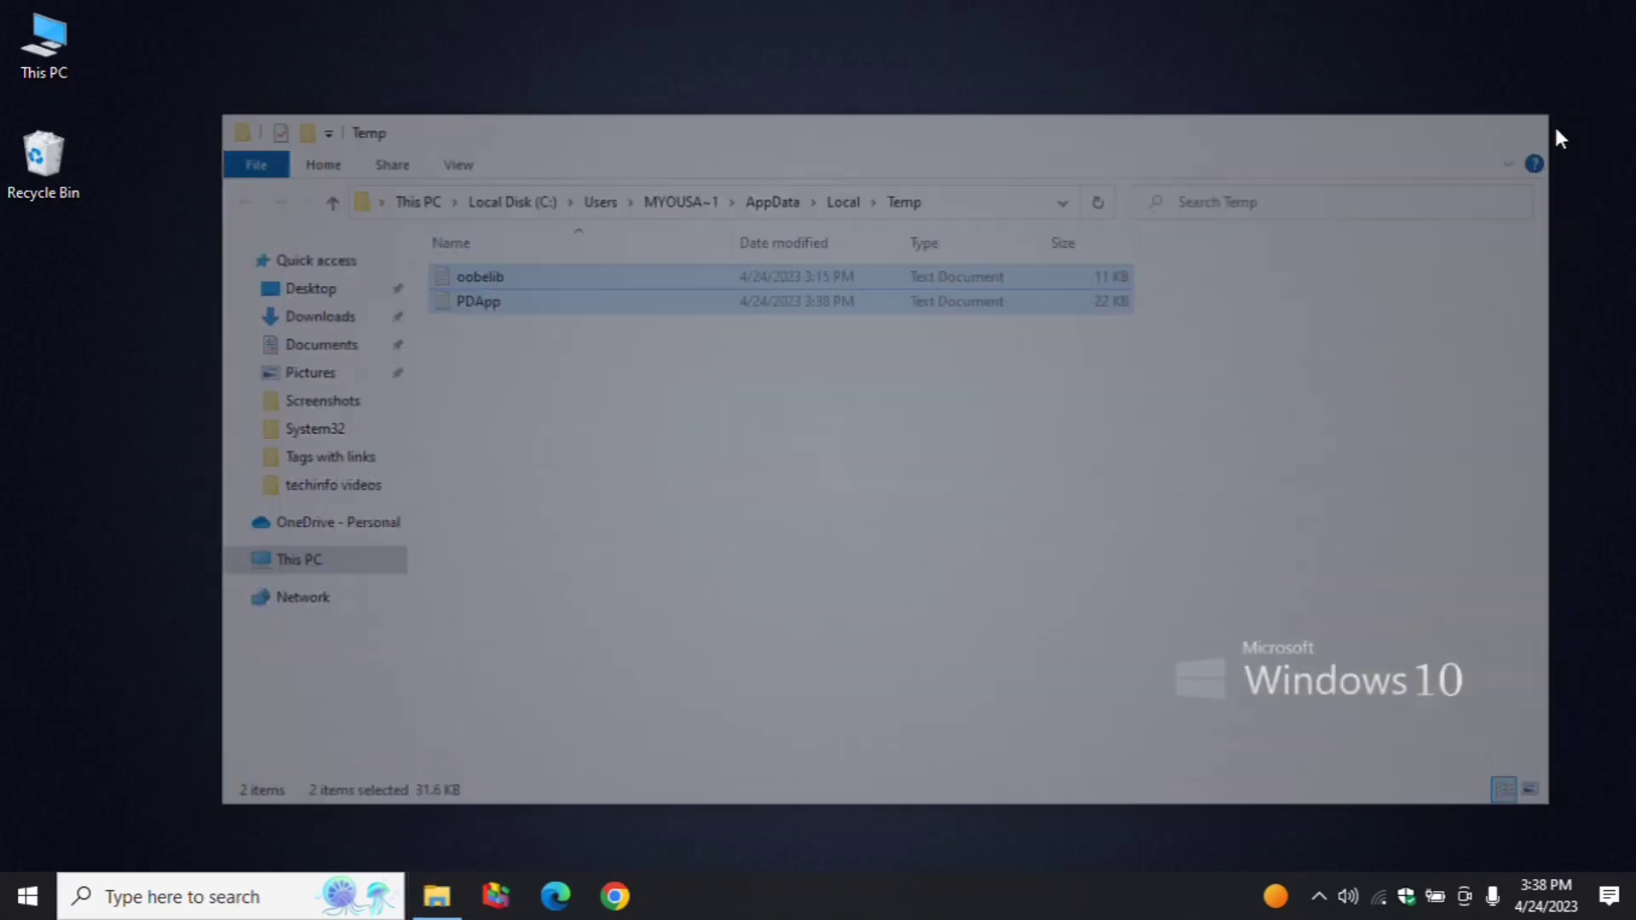
Open the Windows Prefetch folder with the Run command prefetch, granting permanent access to the folder.
key(super+r)
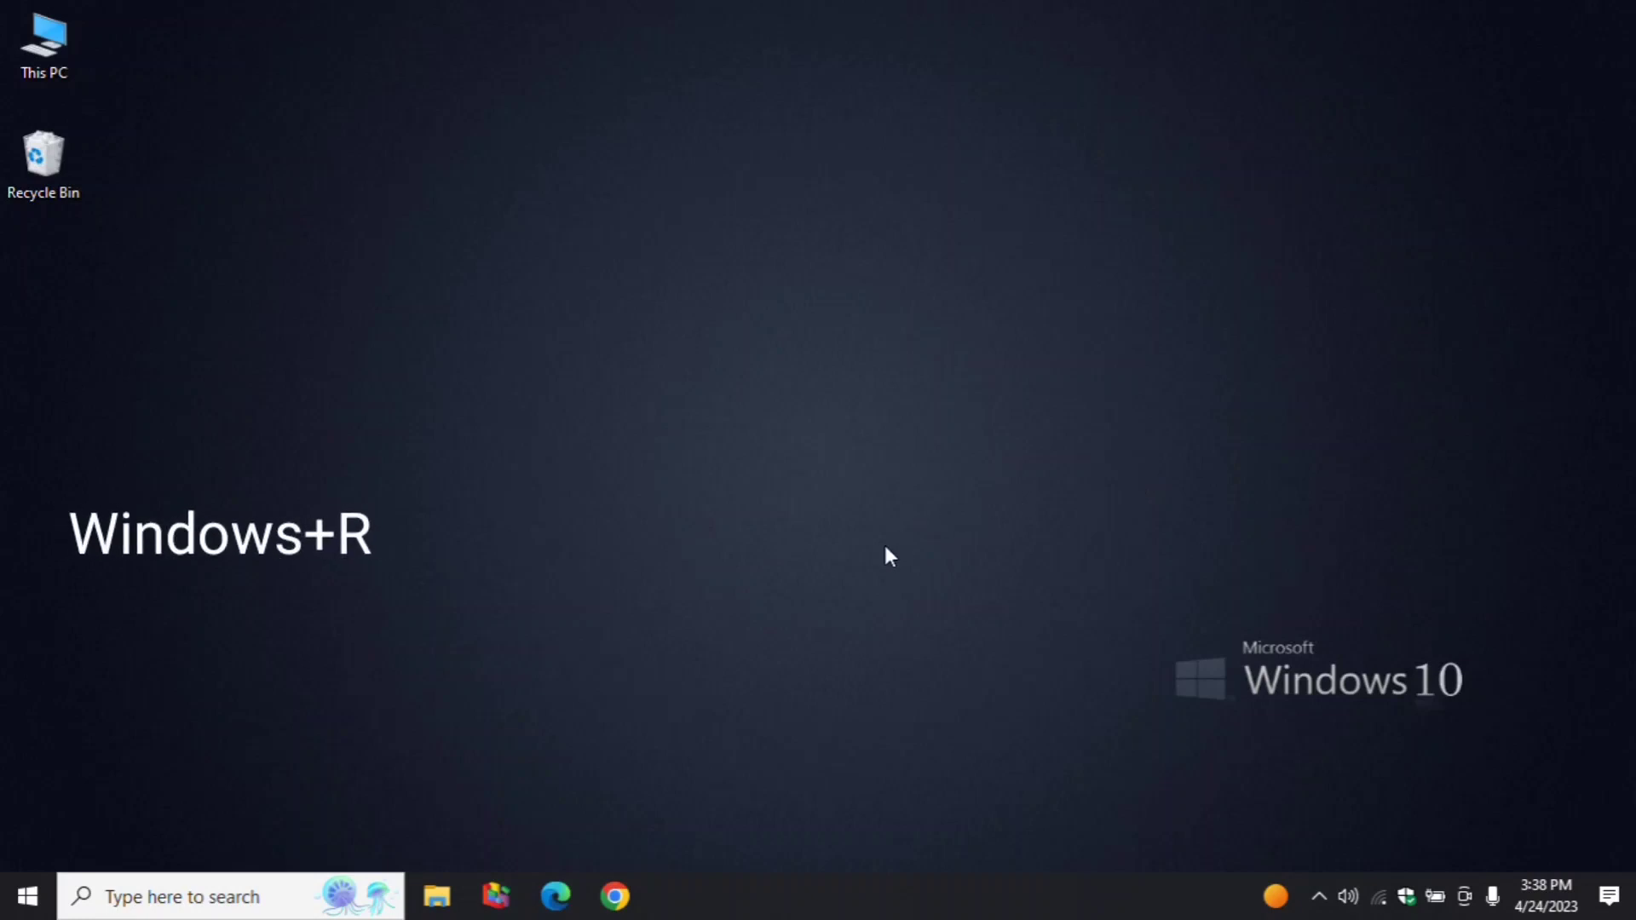
key(super+r)
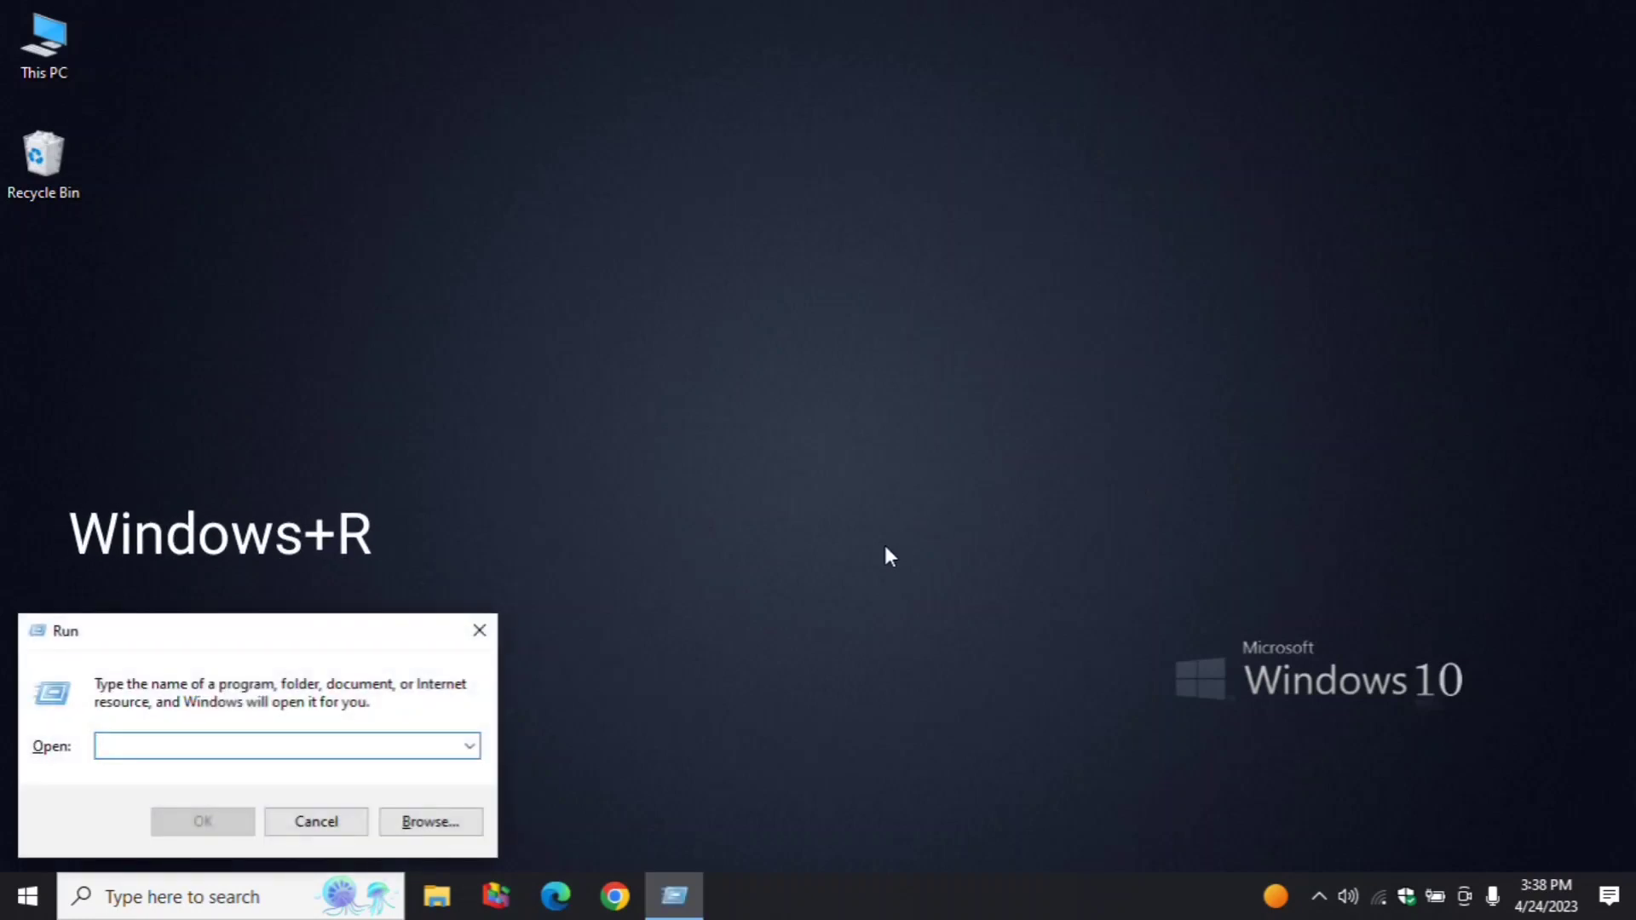
text(prefetch)
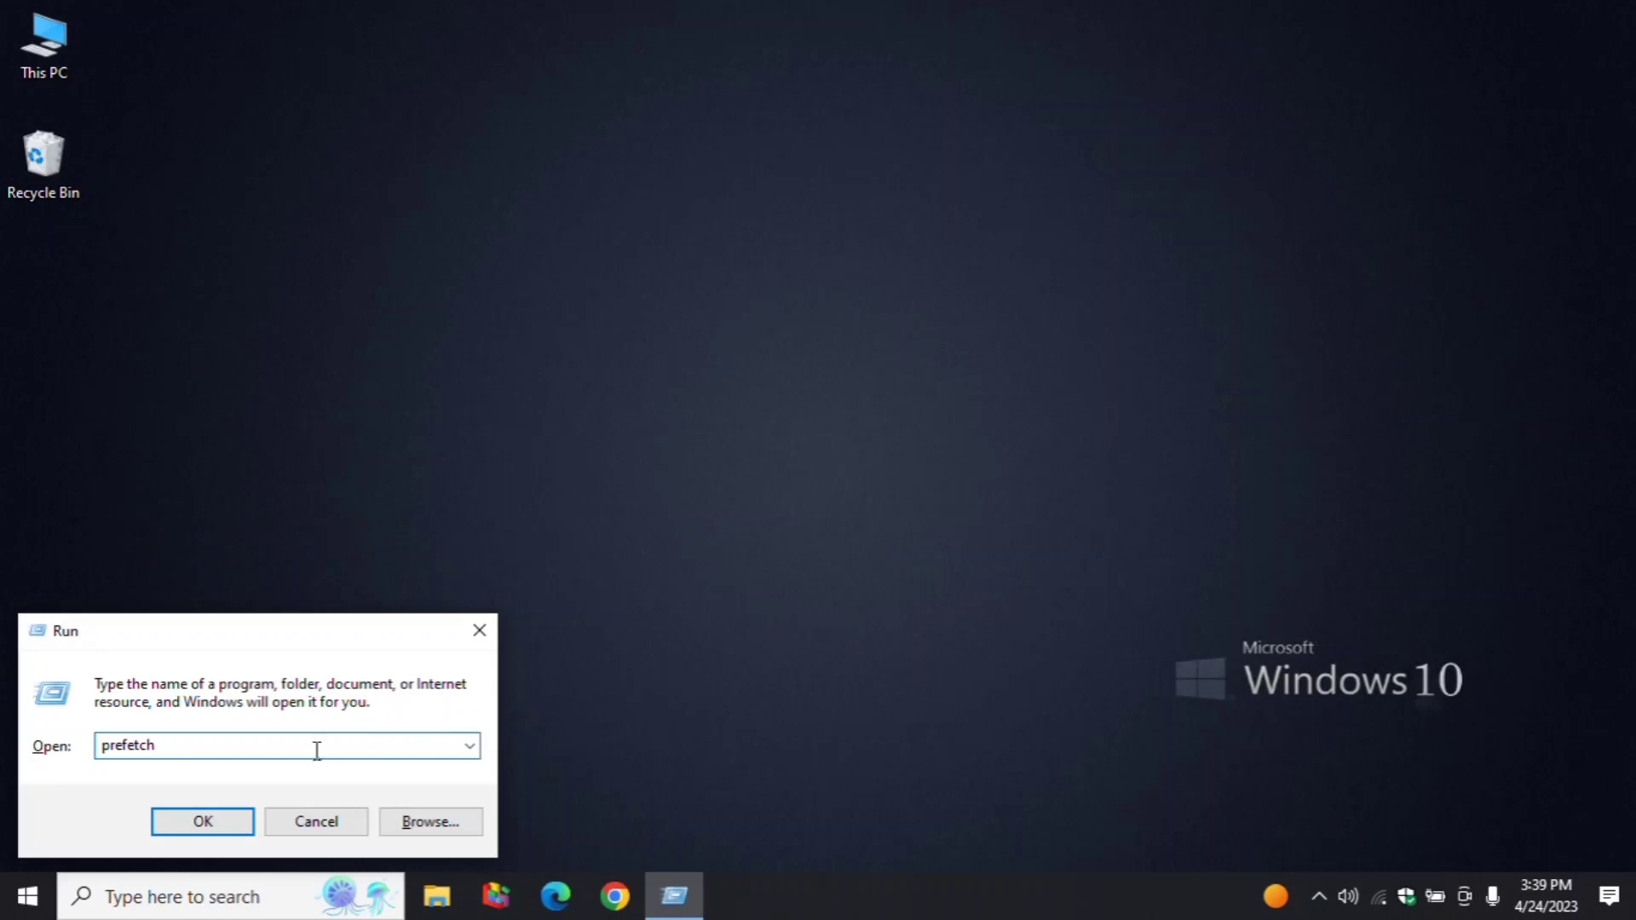
click(220, 822)
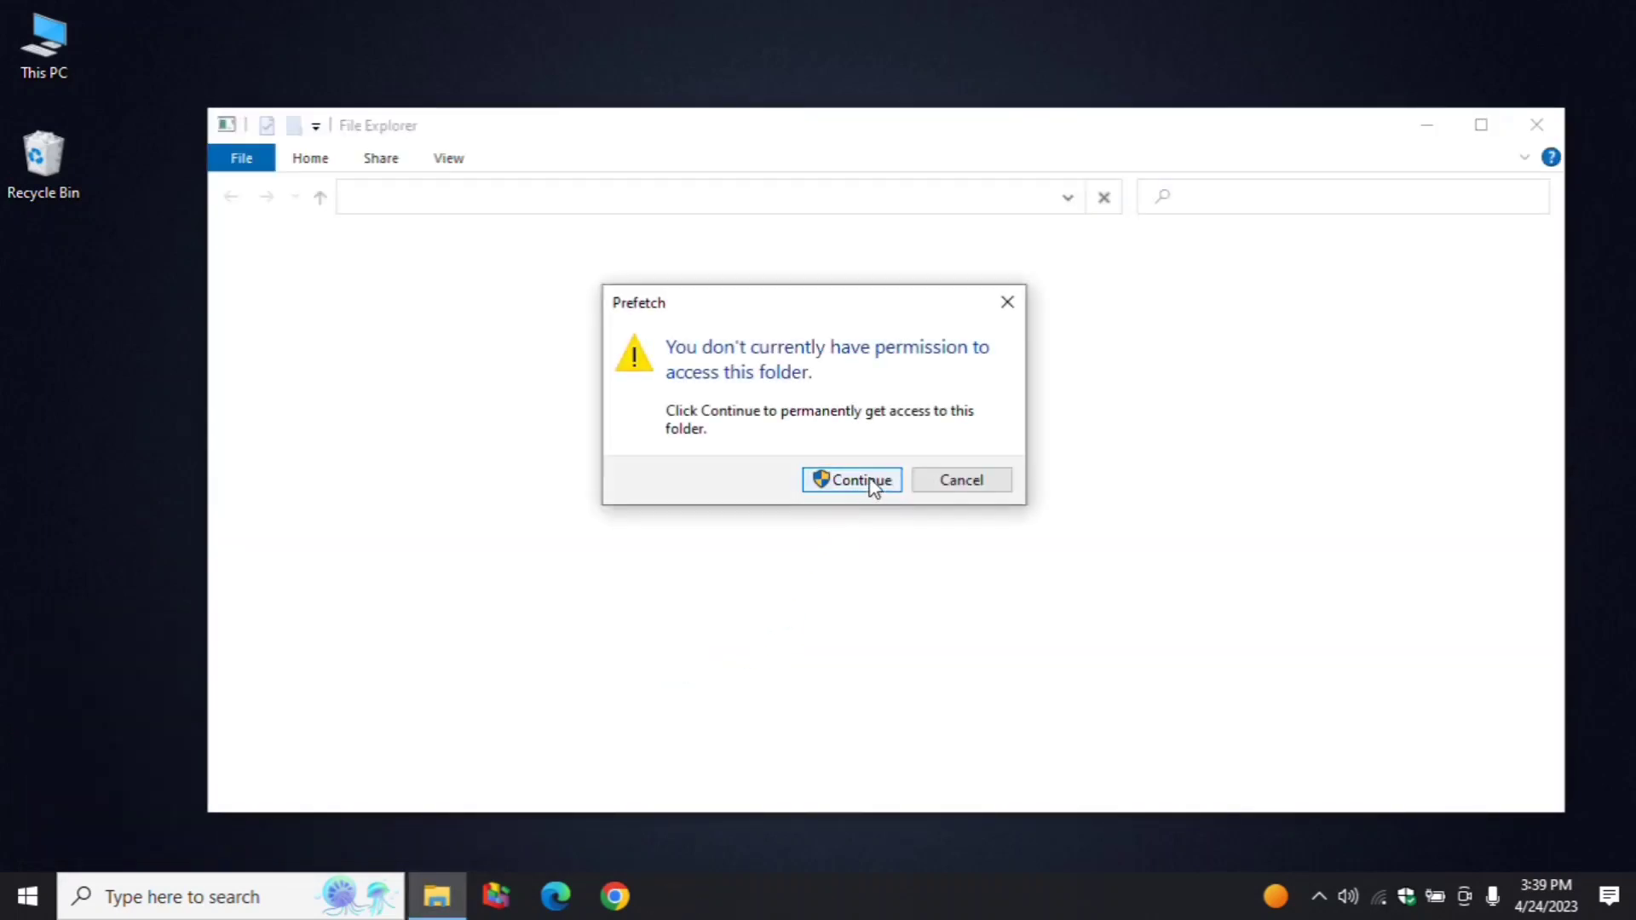
click(862, 480)
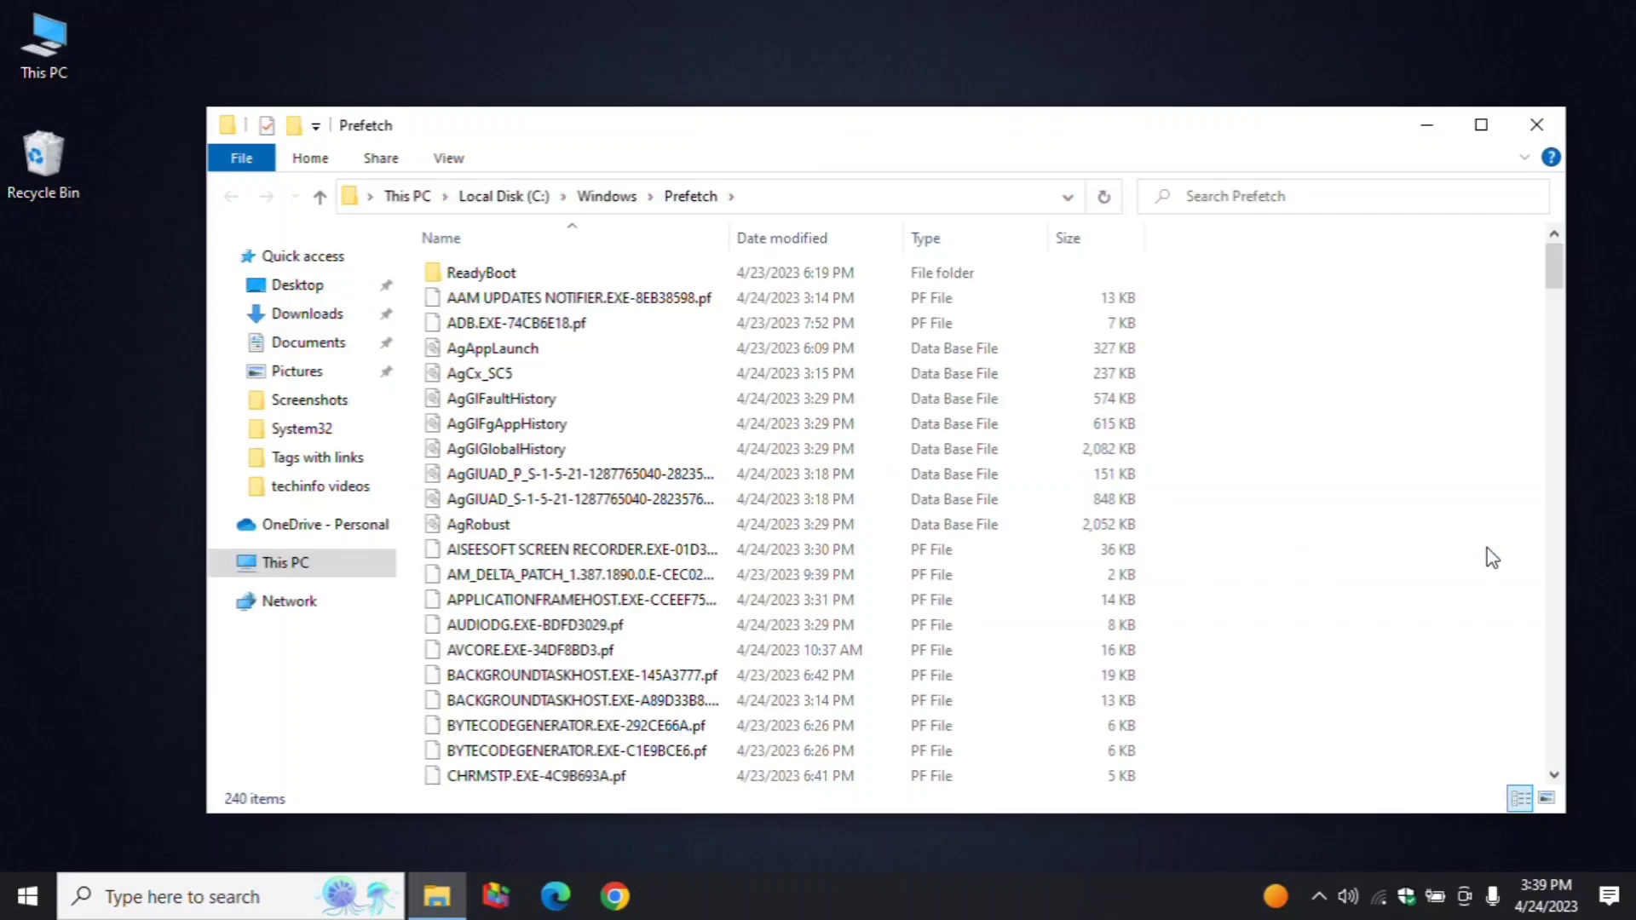
Delete all items in the Prefetch folder, skipping all files in use, and close the folder window.
key(ctrl+a)
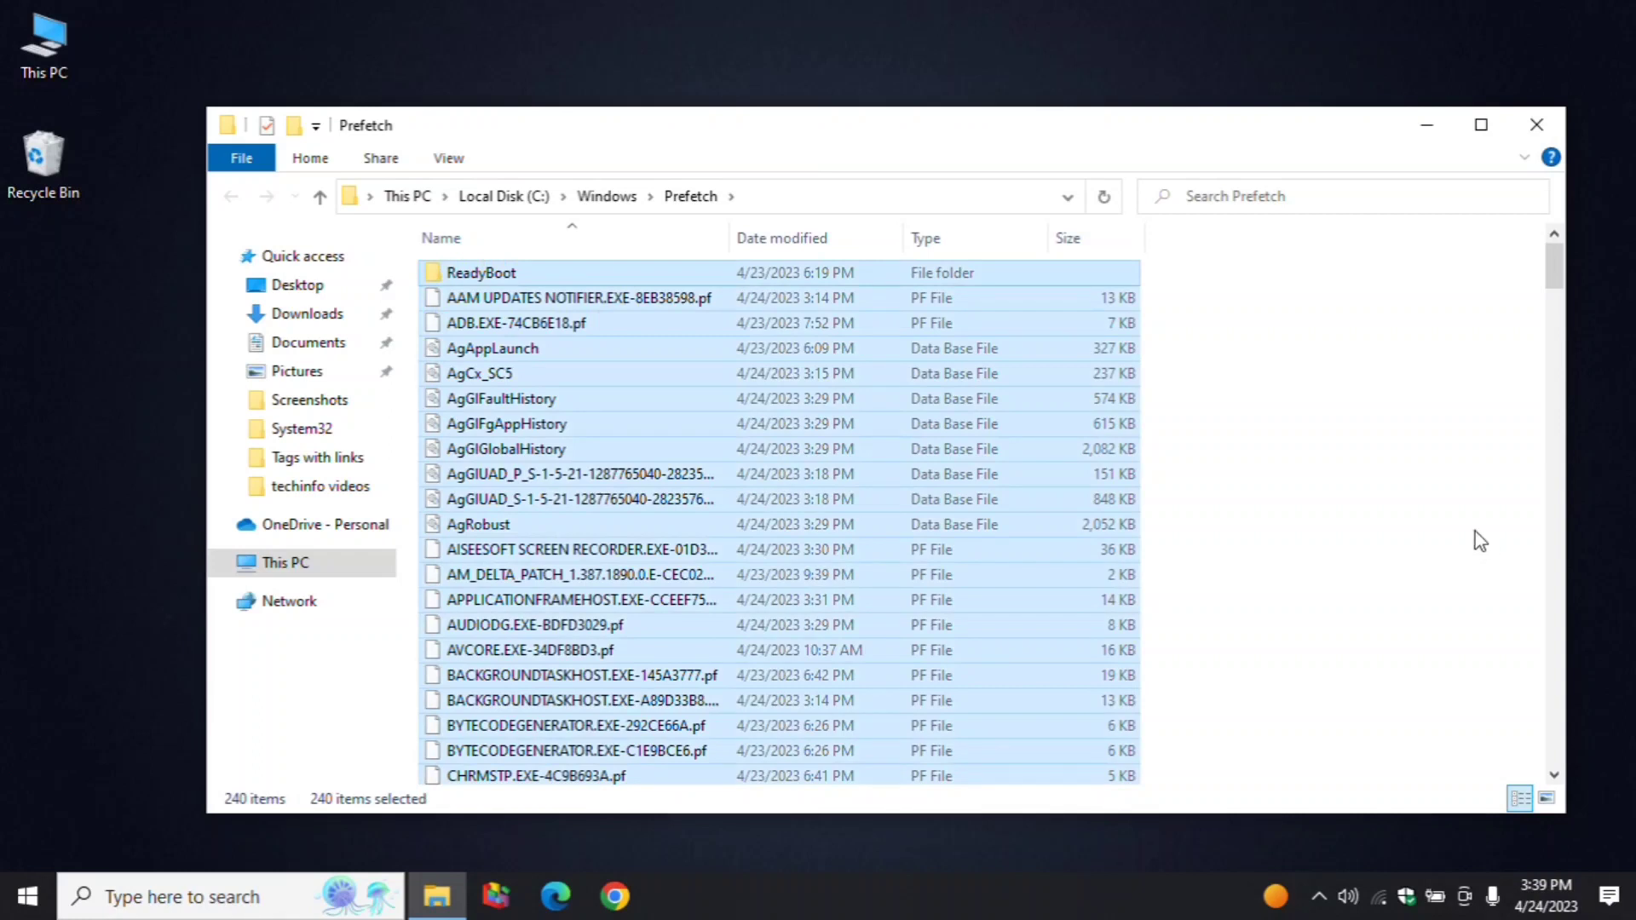
right_click(1028, 435)
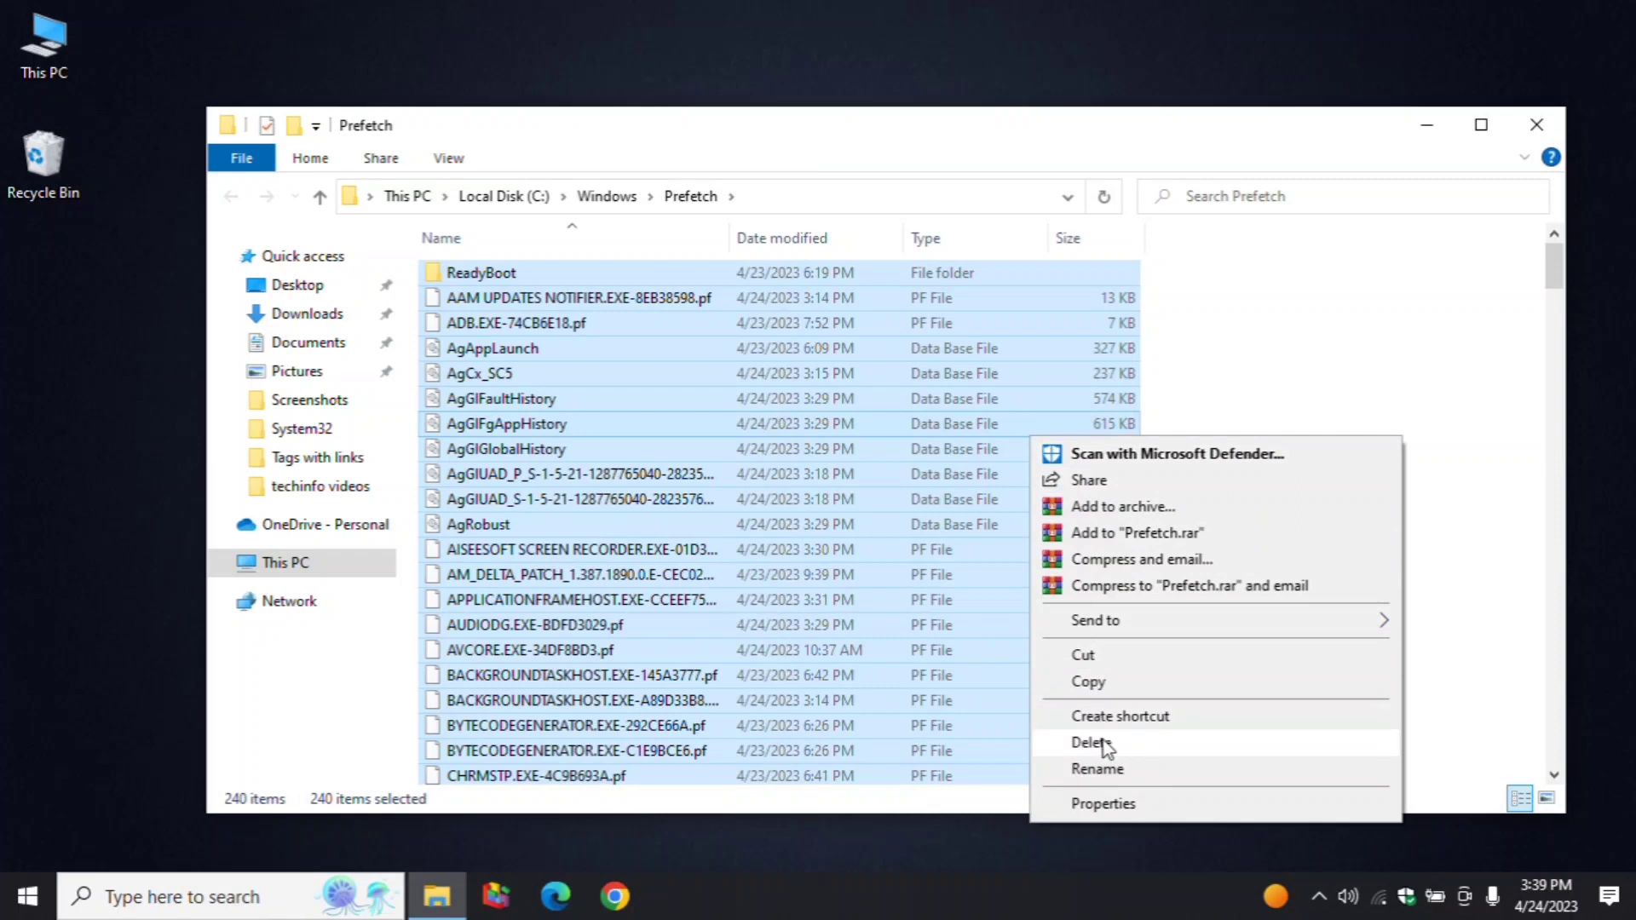
click(1103, 740)
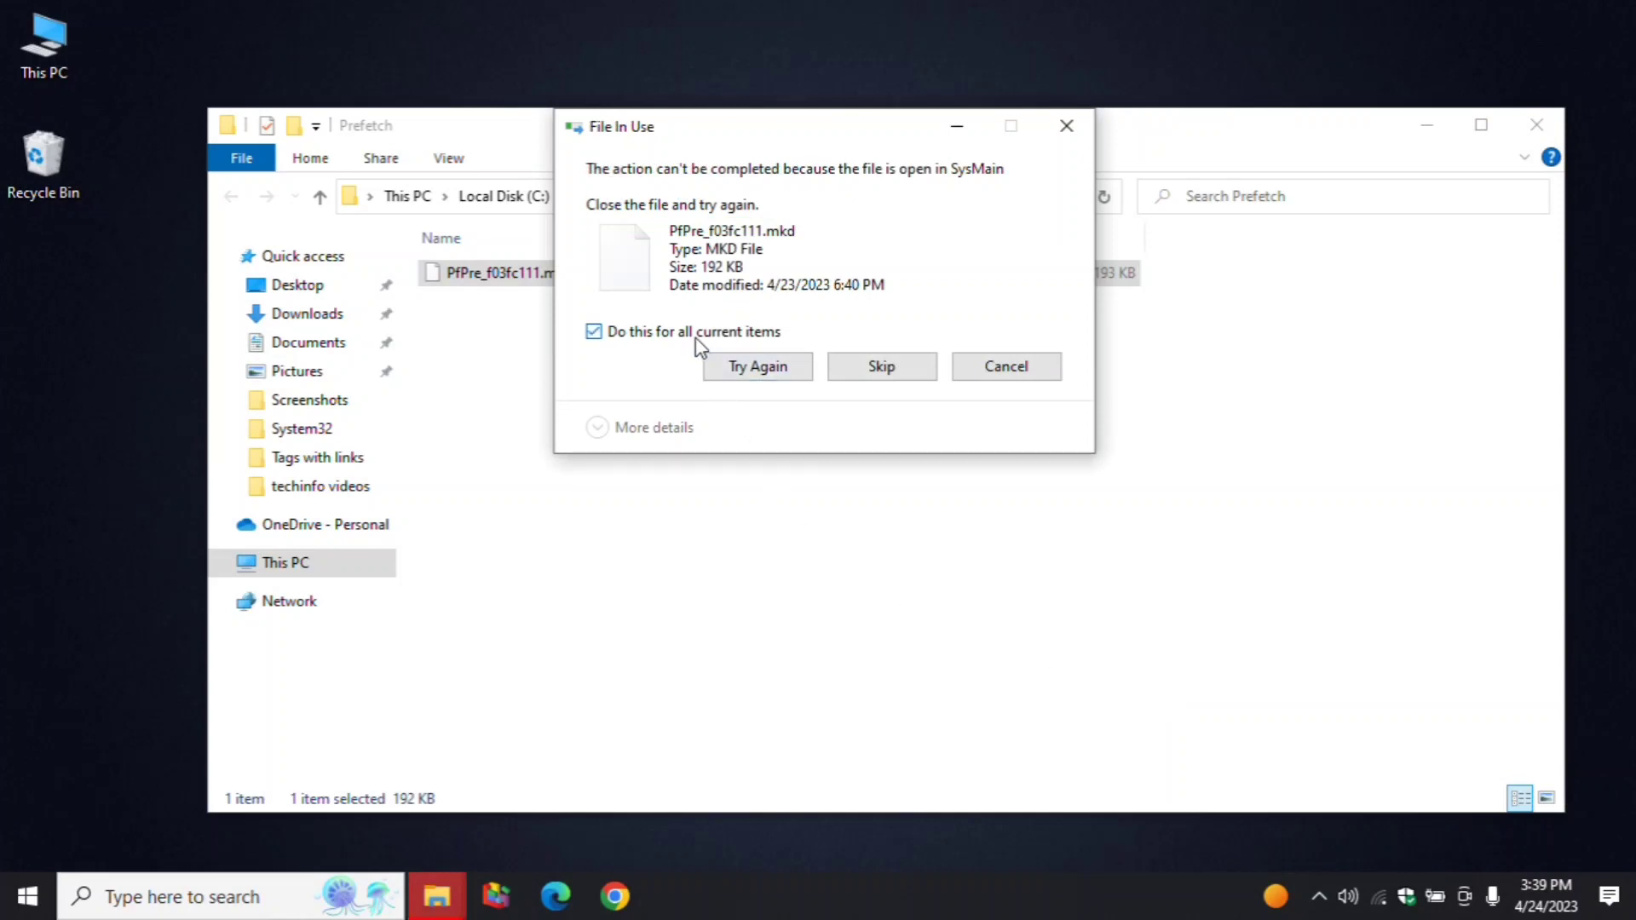
click(918, 376)
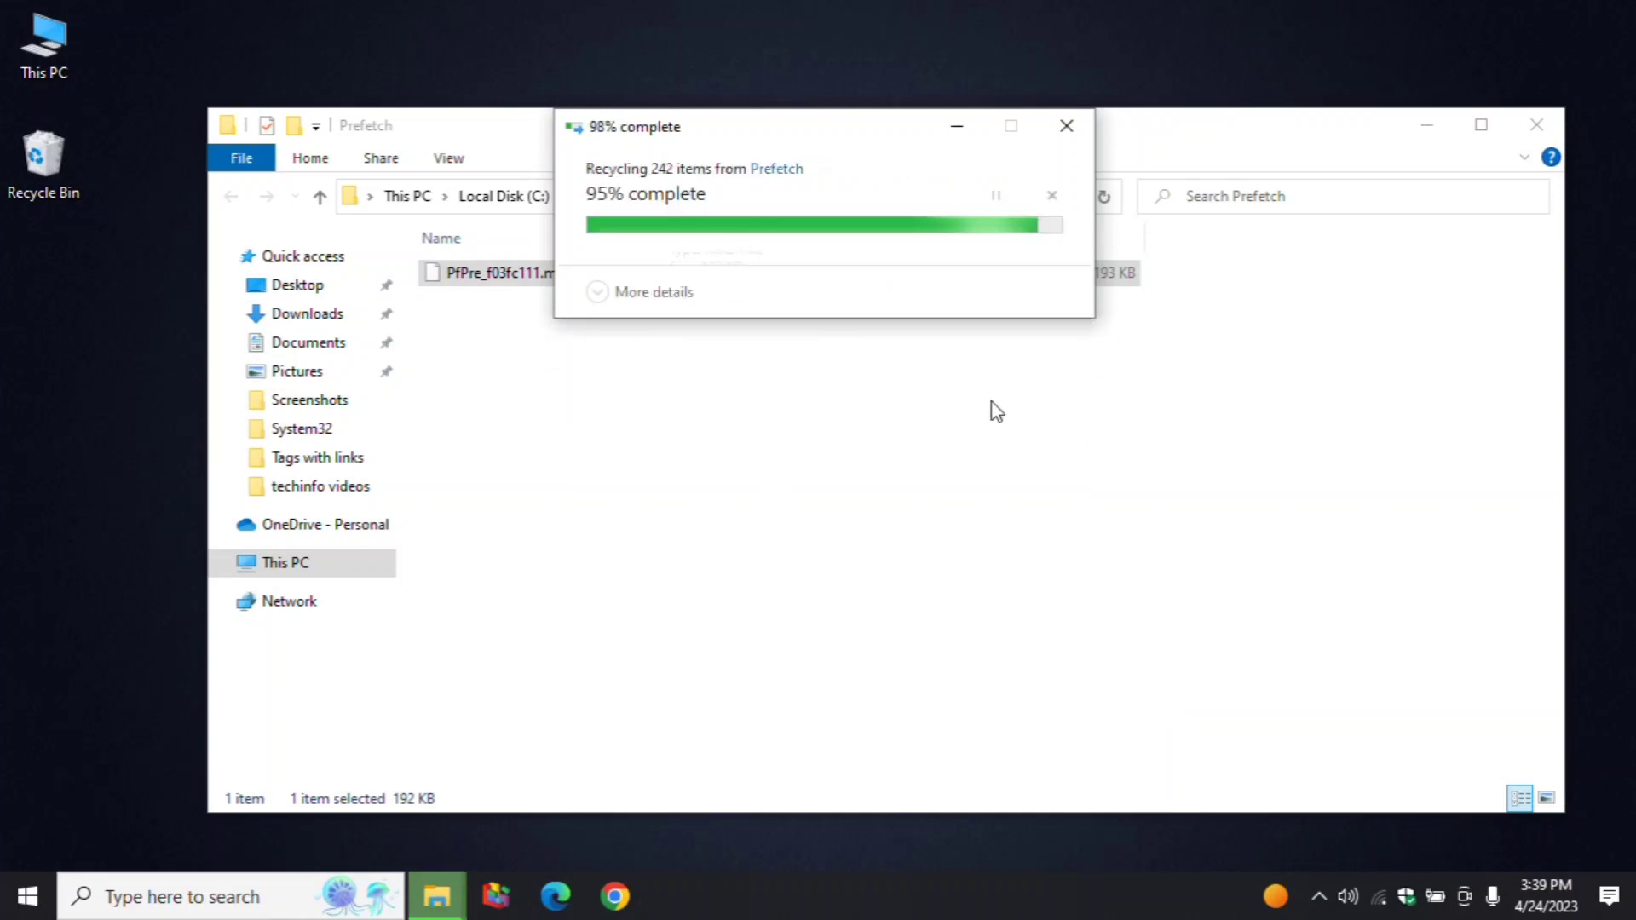
click(1537, 129)
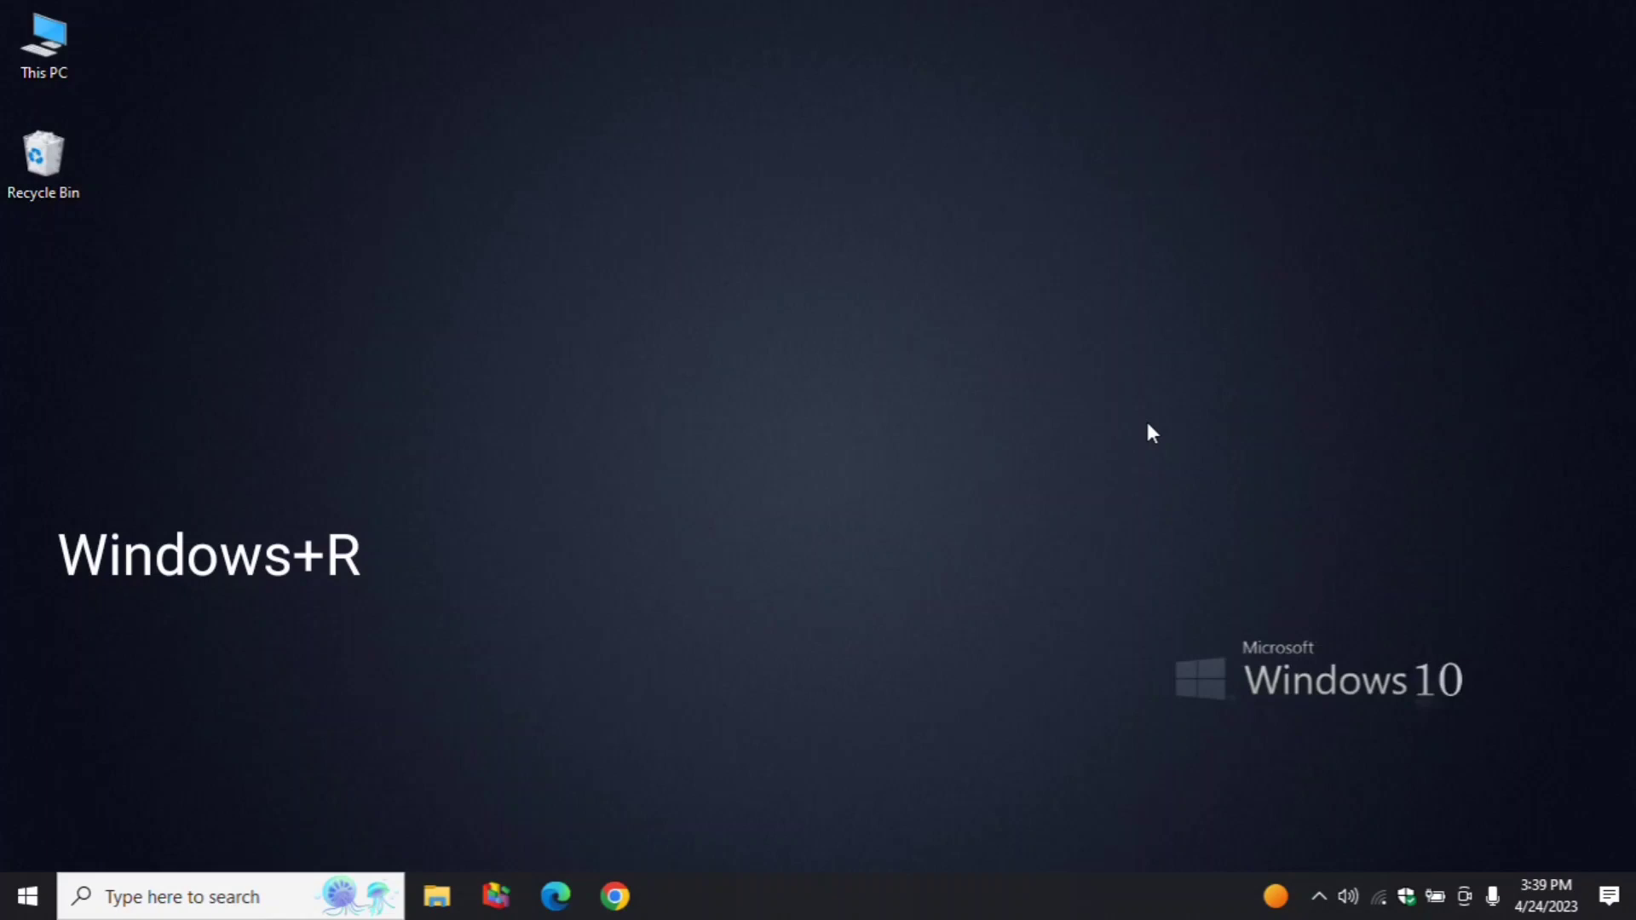
Open the Services console with the Run command services.msc.
key(super+r)
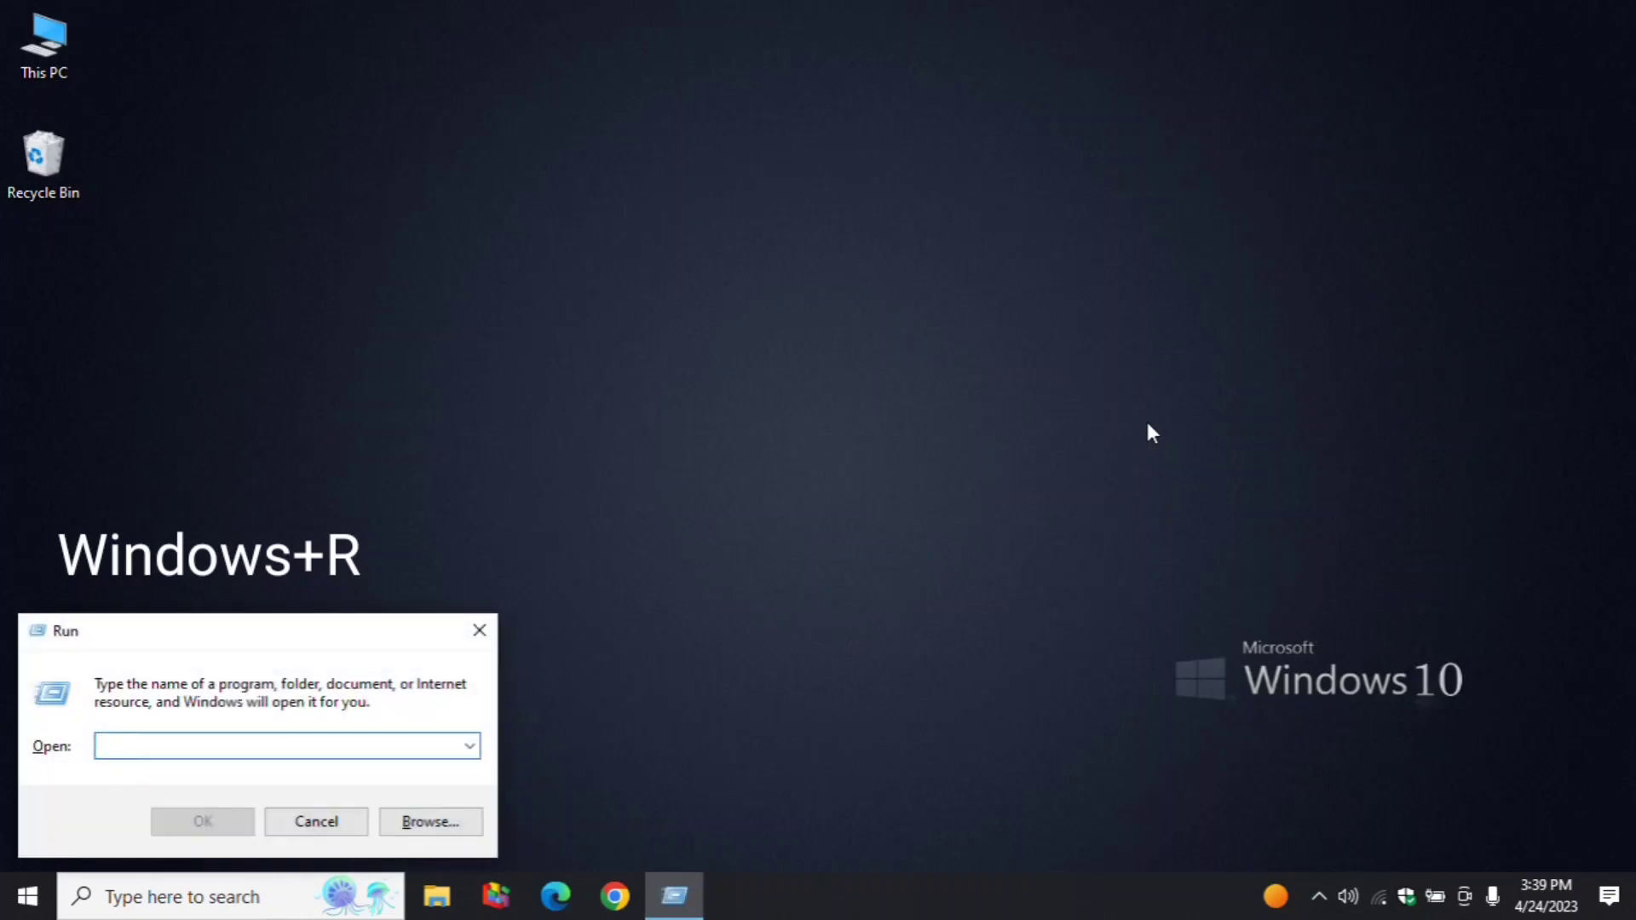
text(services.msc)
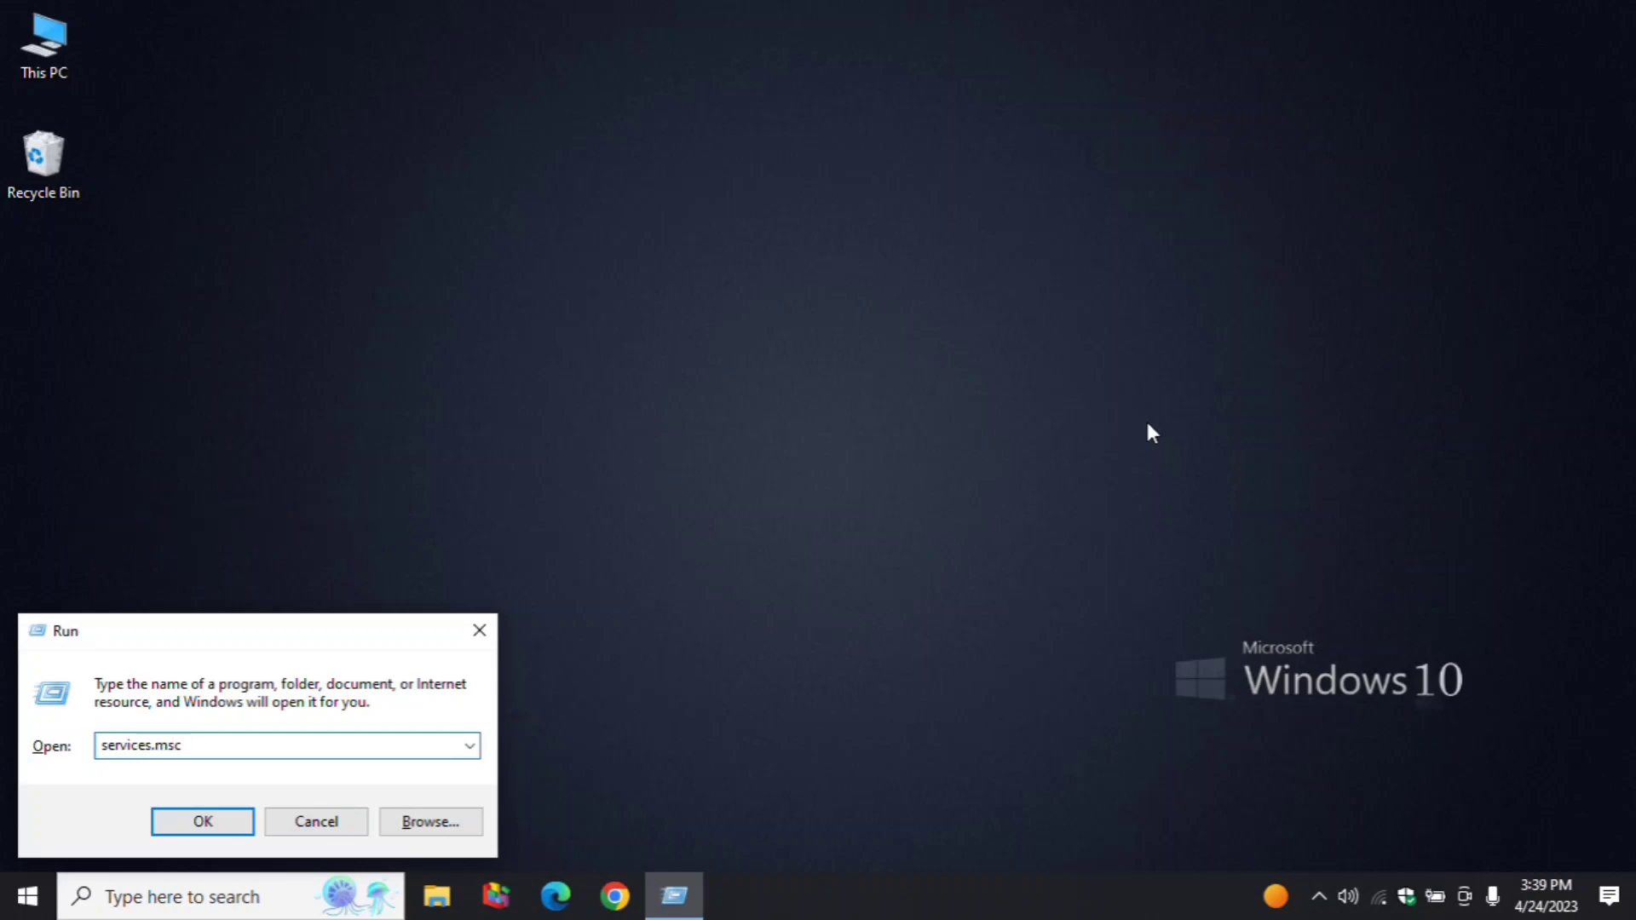
click(226, 828)
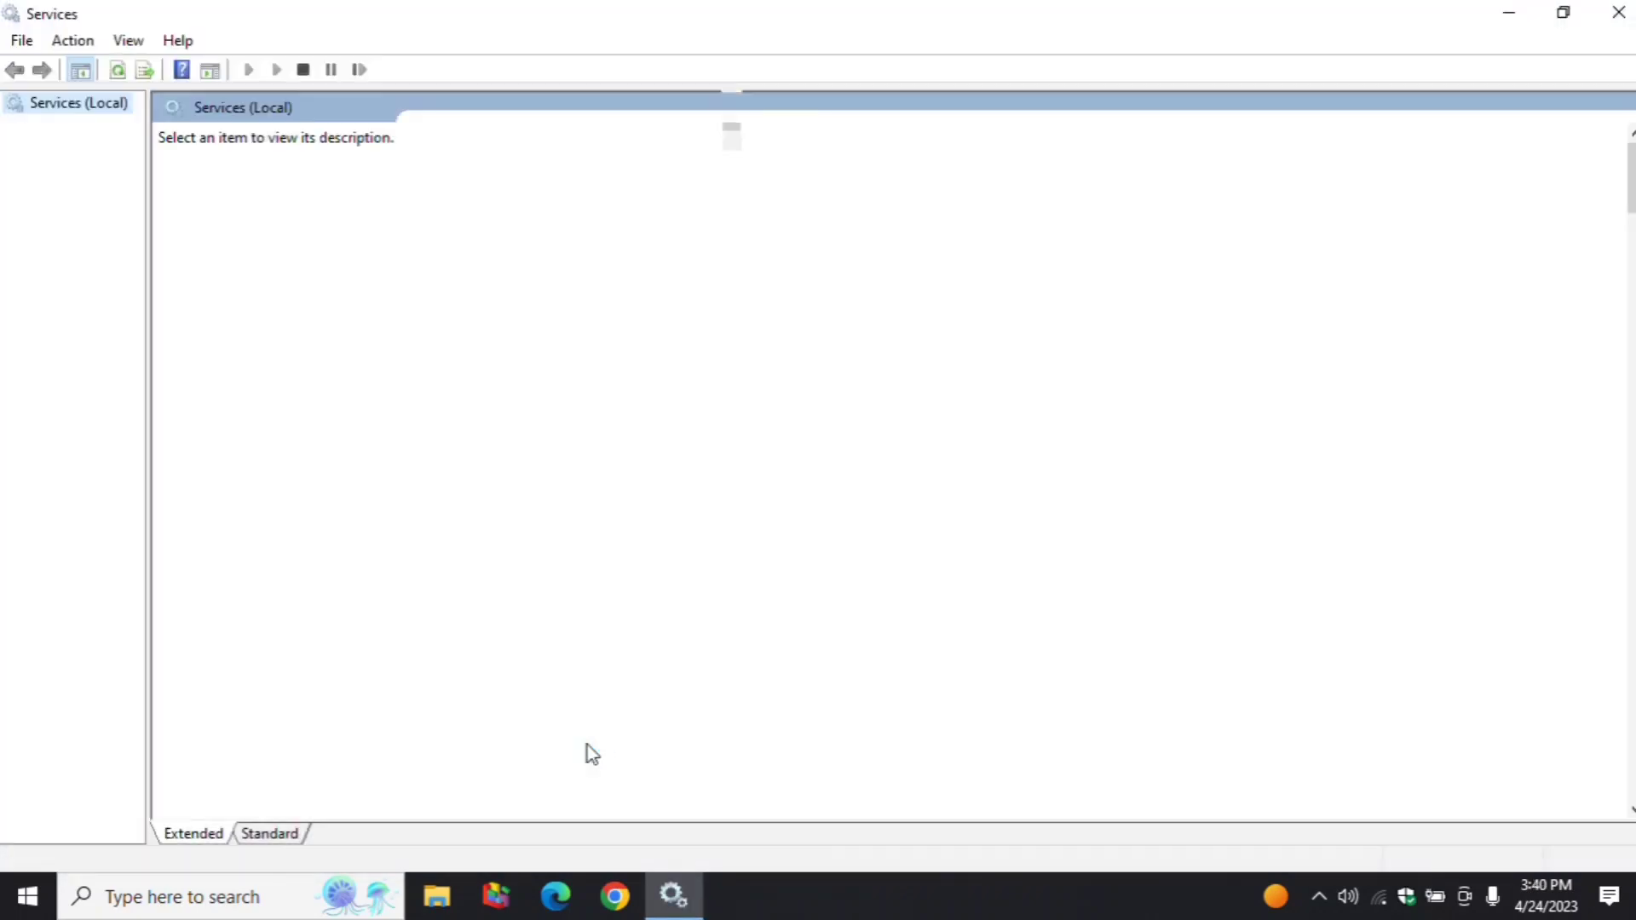
Find the SysMain service in the services list and open its properties, moving the dialog clear of the list.
click(458, 505)
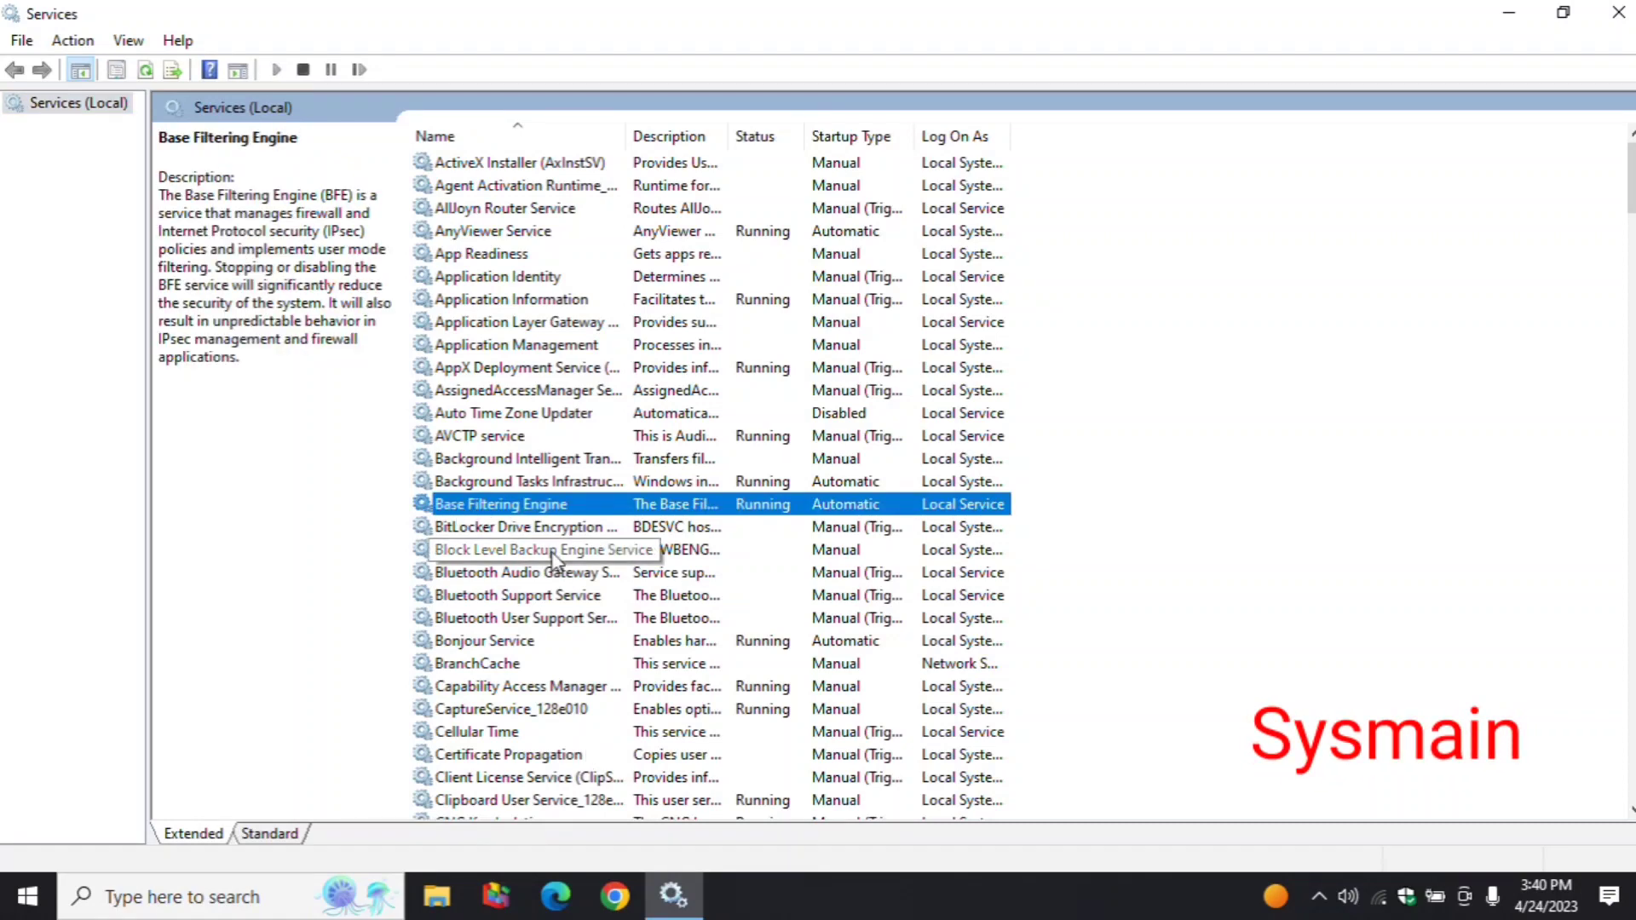
key(s)
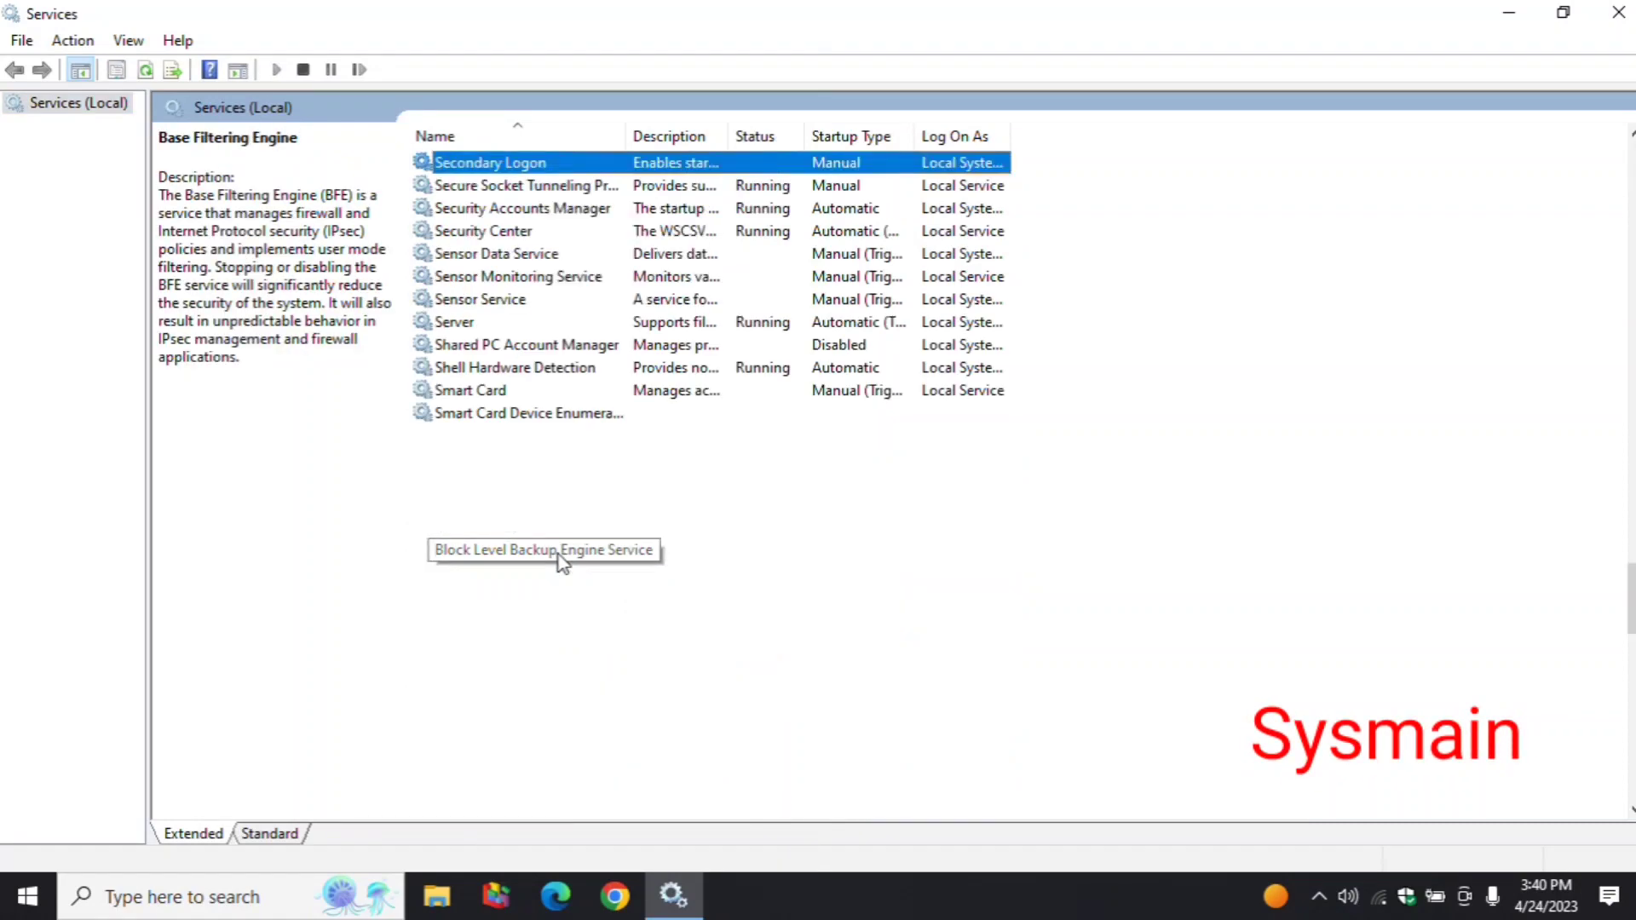
key(Down)
key(Down)
key(Down)
key(Down)
key(Down)
key(Down)
key(Down)
key(Down)
key(Down)
key(Down)
key(Down)
key(Down)
key(Down)
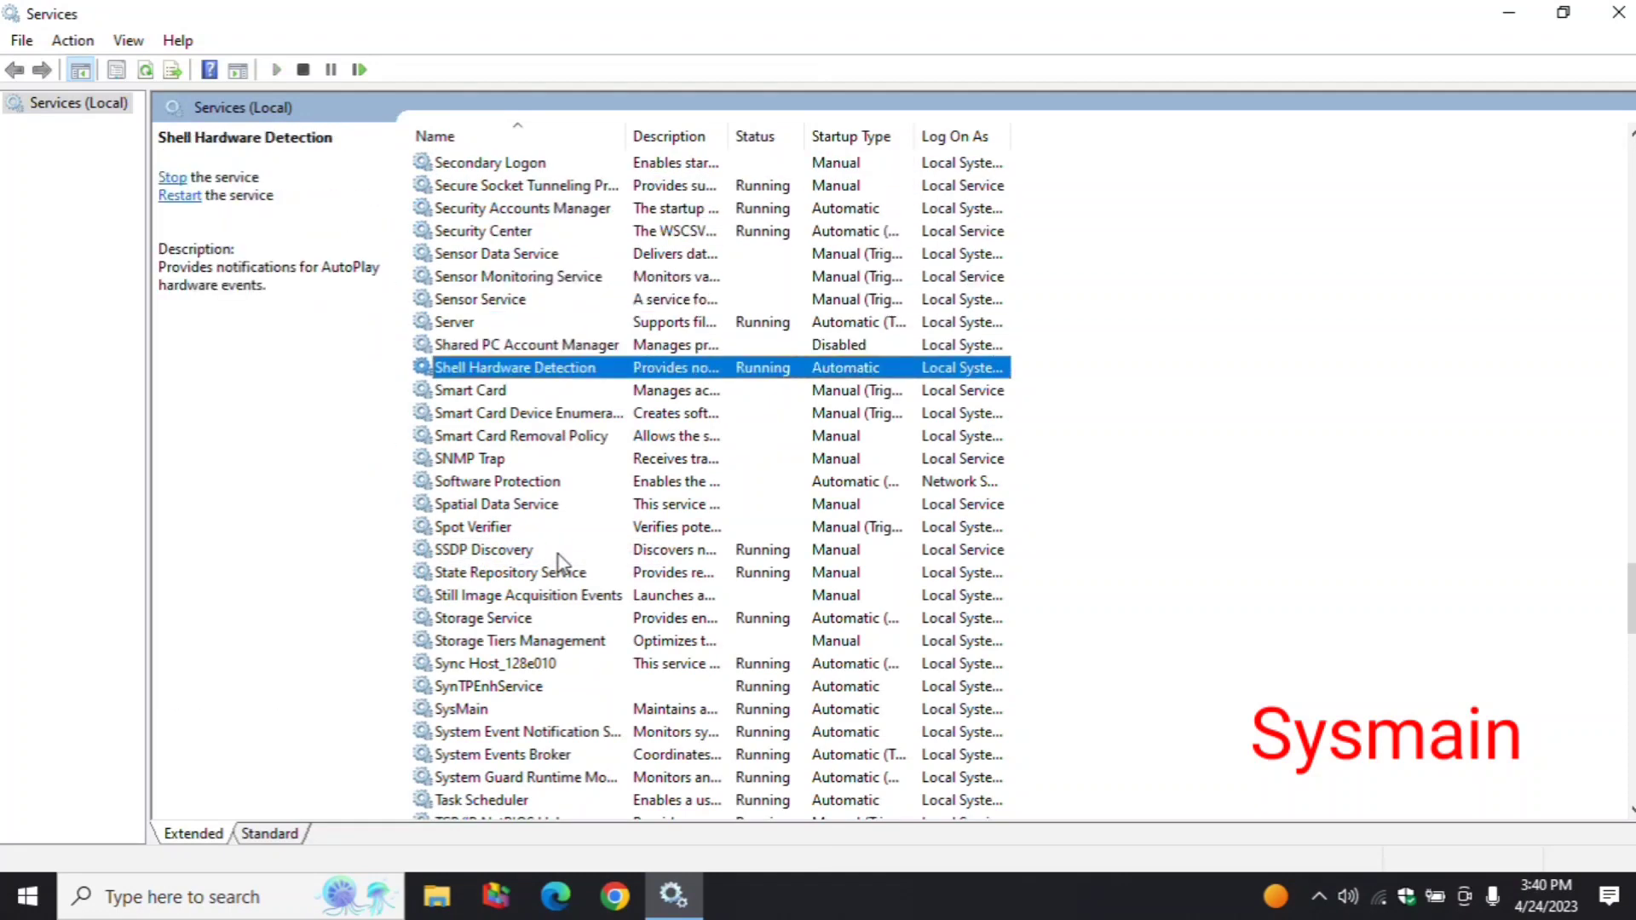
key(Down)
key(Down)
key(Down)
key(Down)
key(Down)
key(Down)
key(Down)
key(Down)
key(Down)
key(Down)
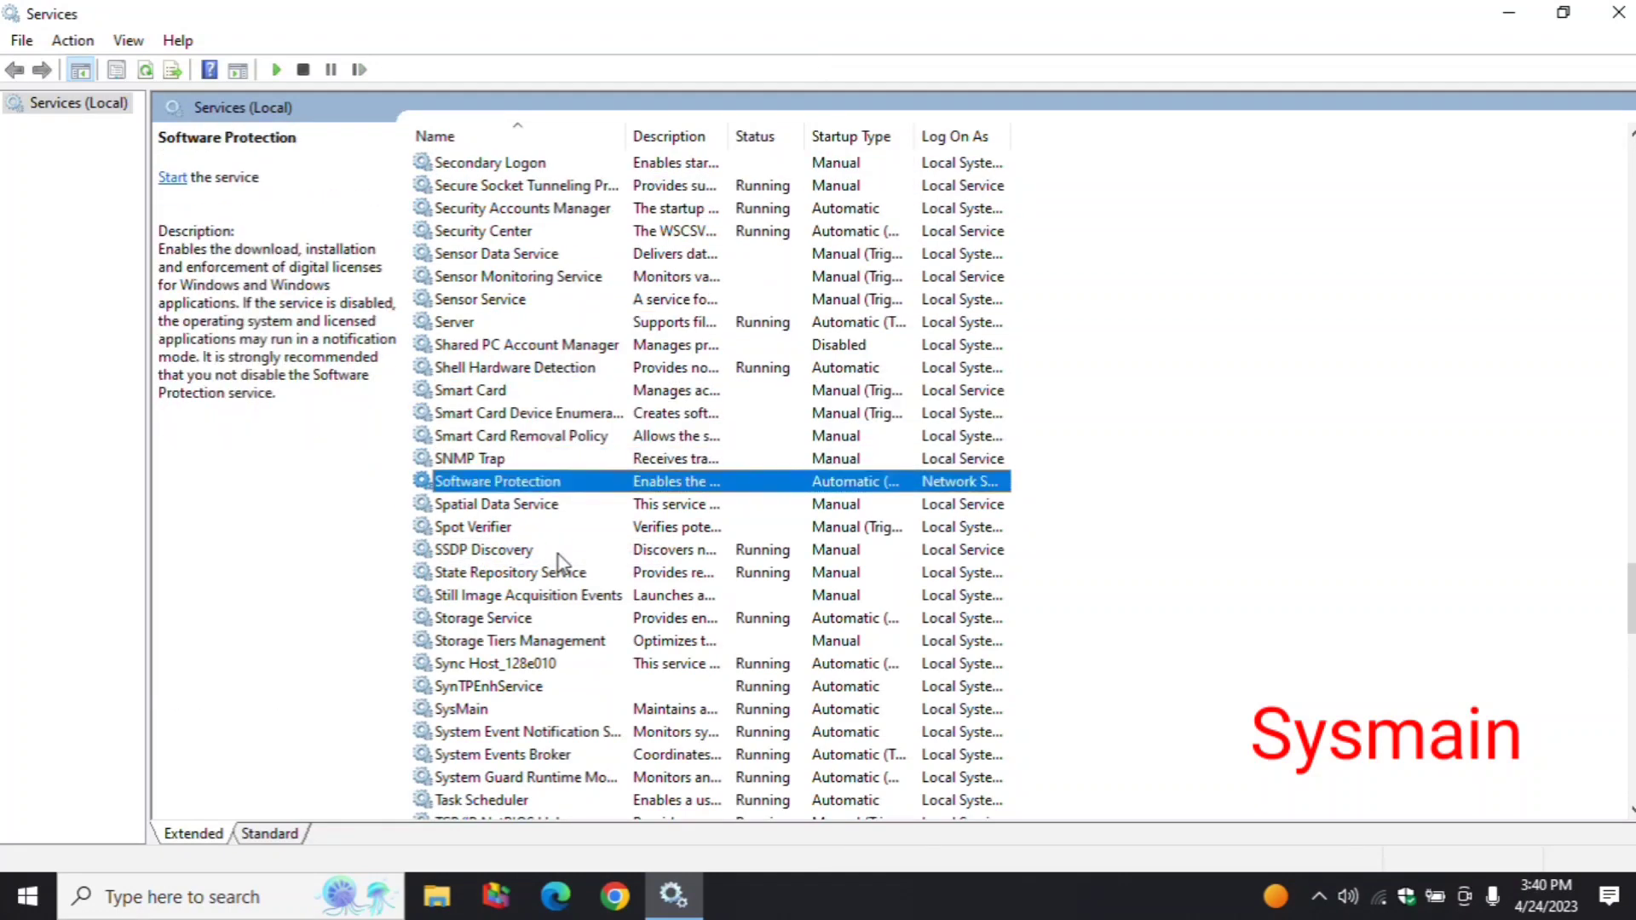
key(Down)
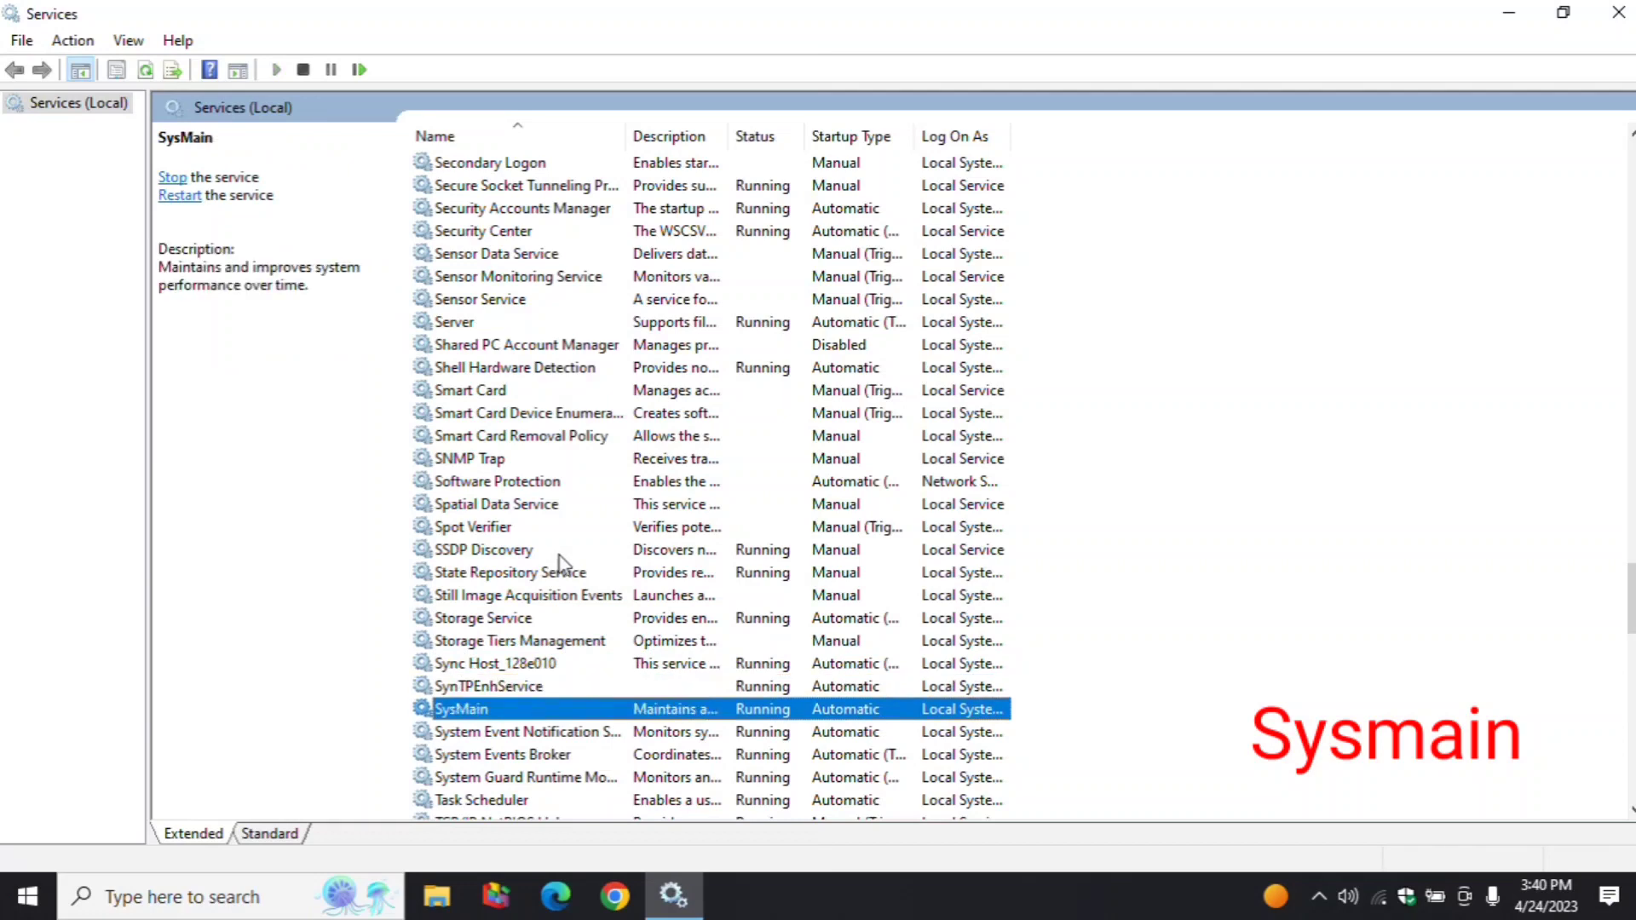
double_click(509, 710)
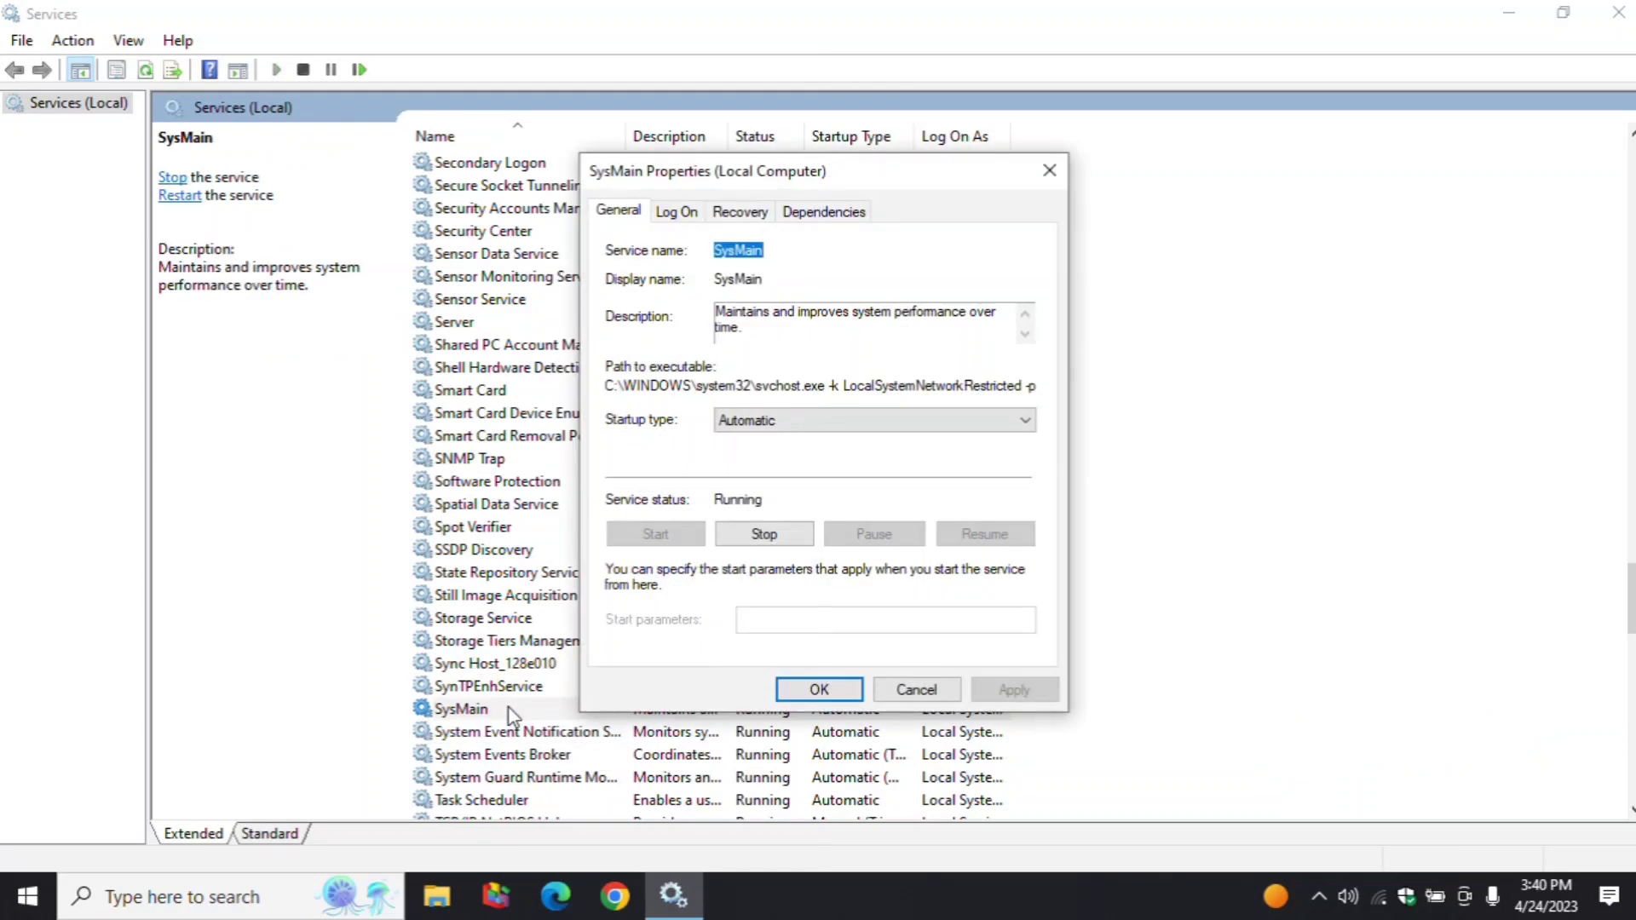
drag(926, 171, 1412, 142)
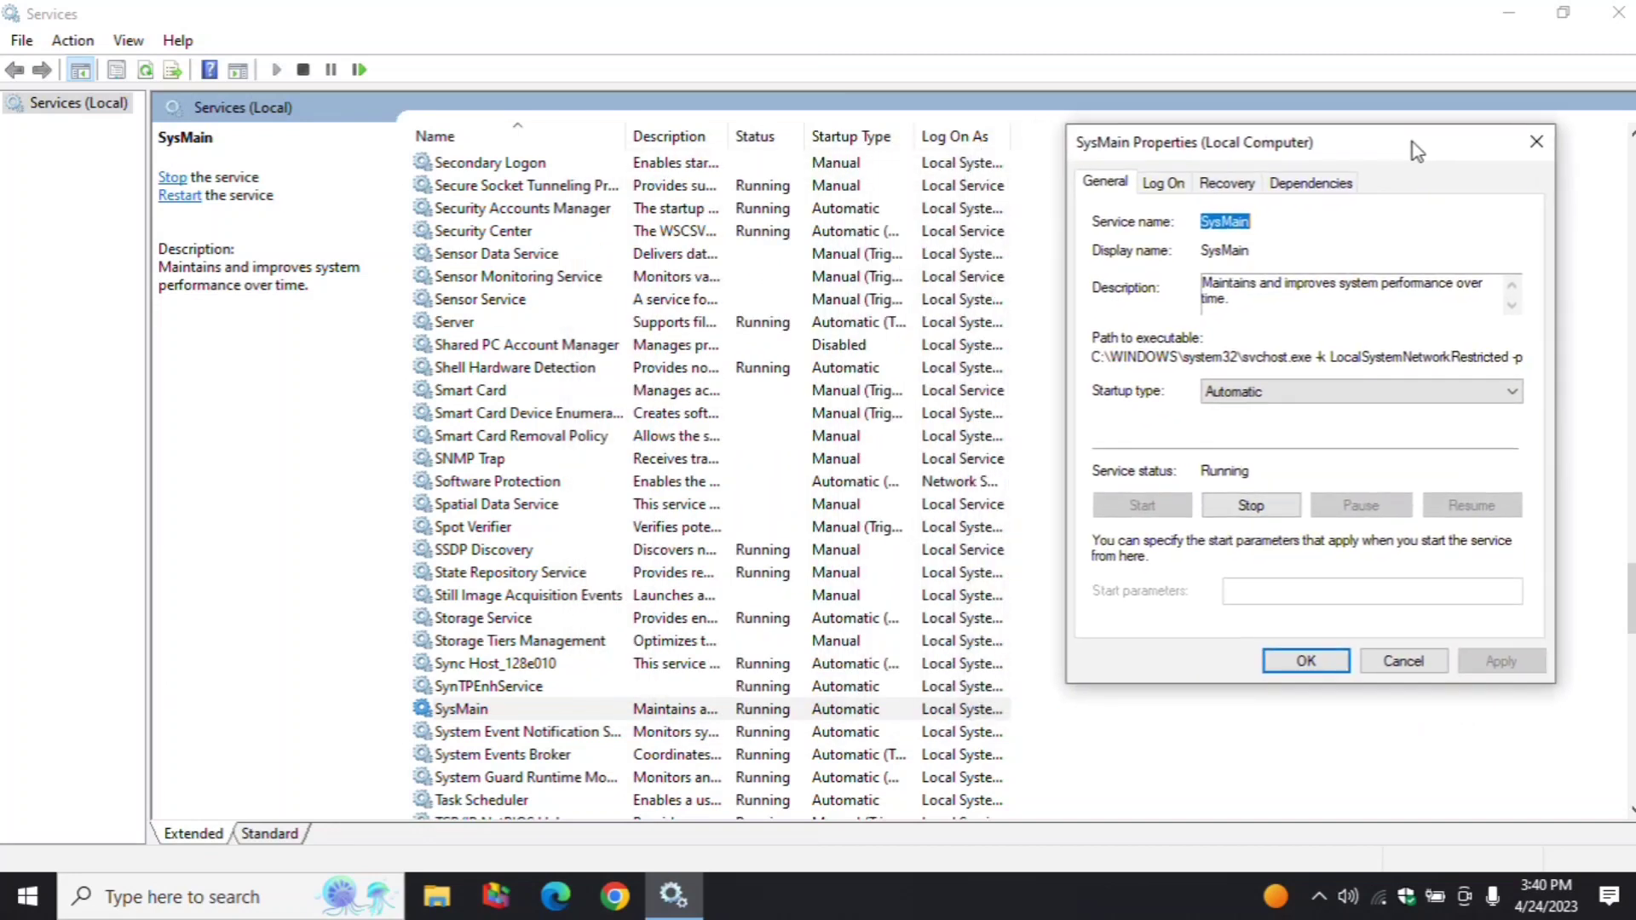
Set the SysMain service's startup type to Disabled, apply the change and close its properties.
click(1279, 392)
click(1253, 461)
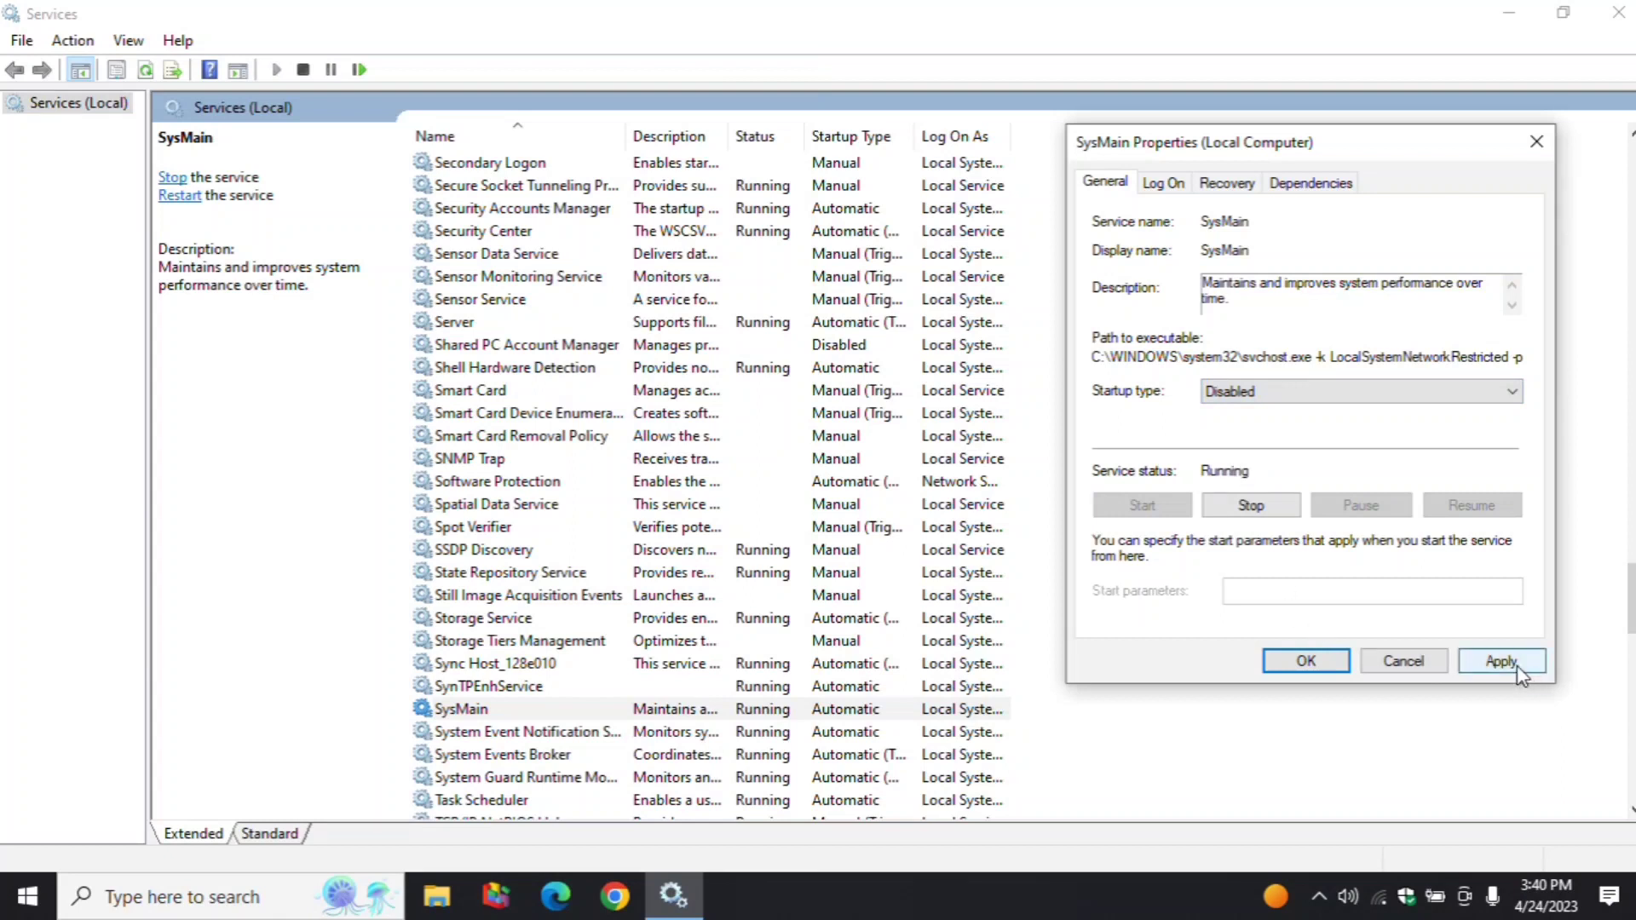
click(1508, 662)
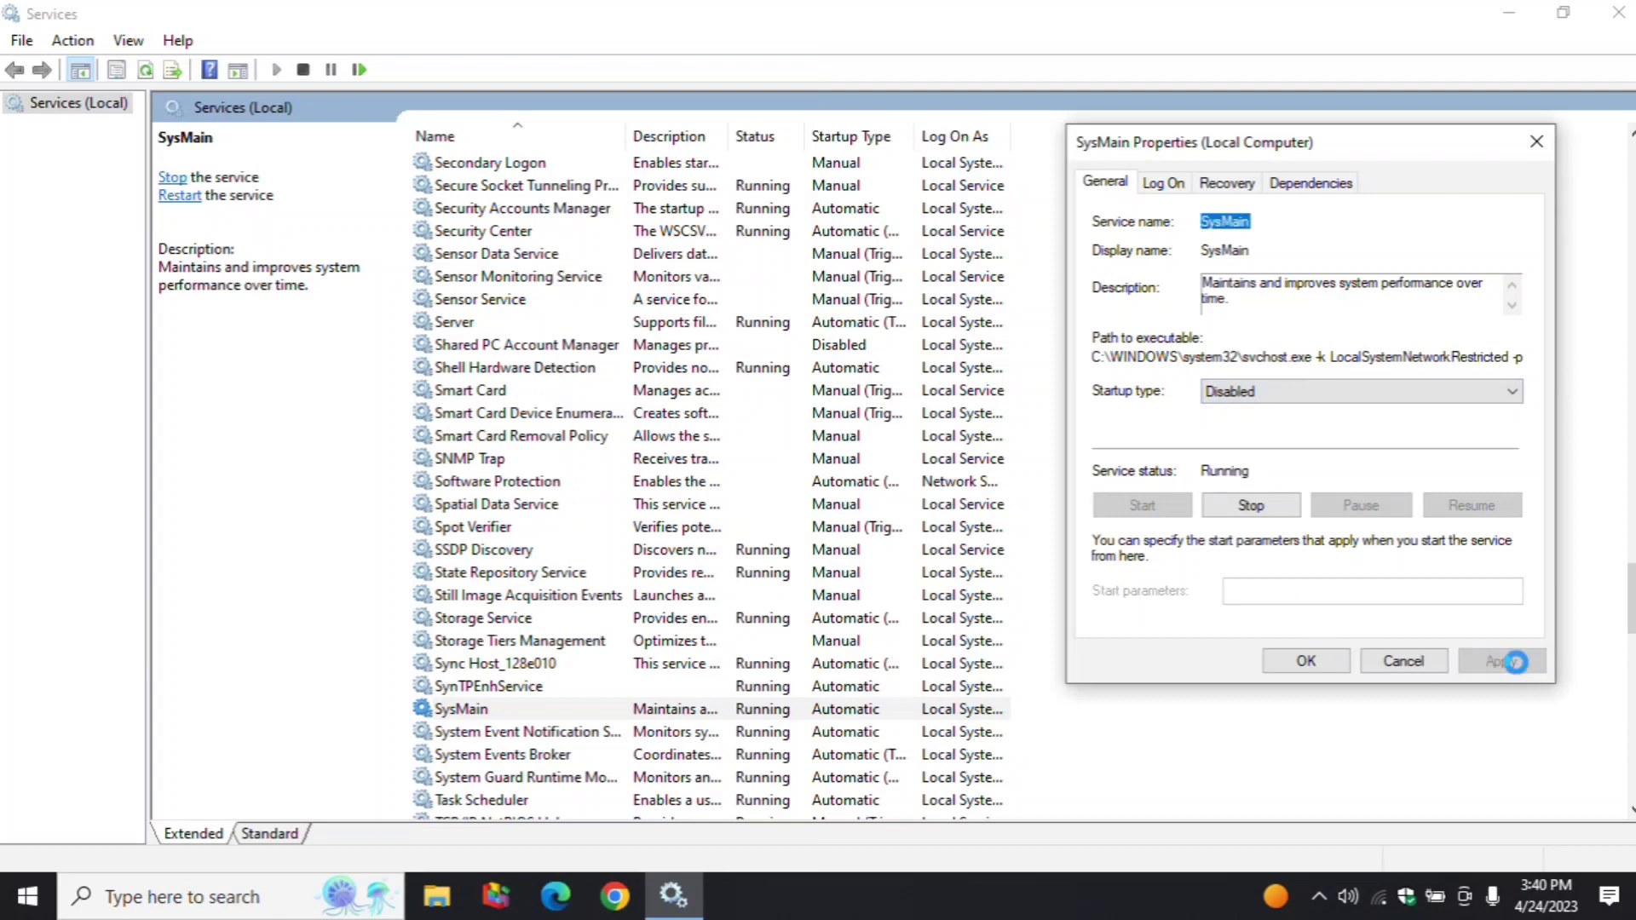
click(1303, 664)
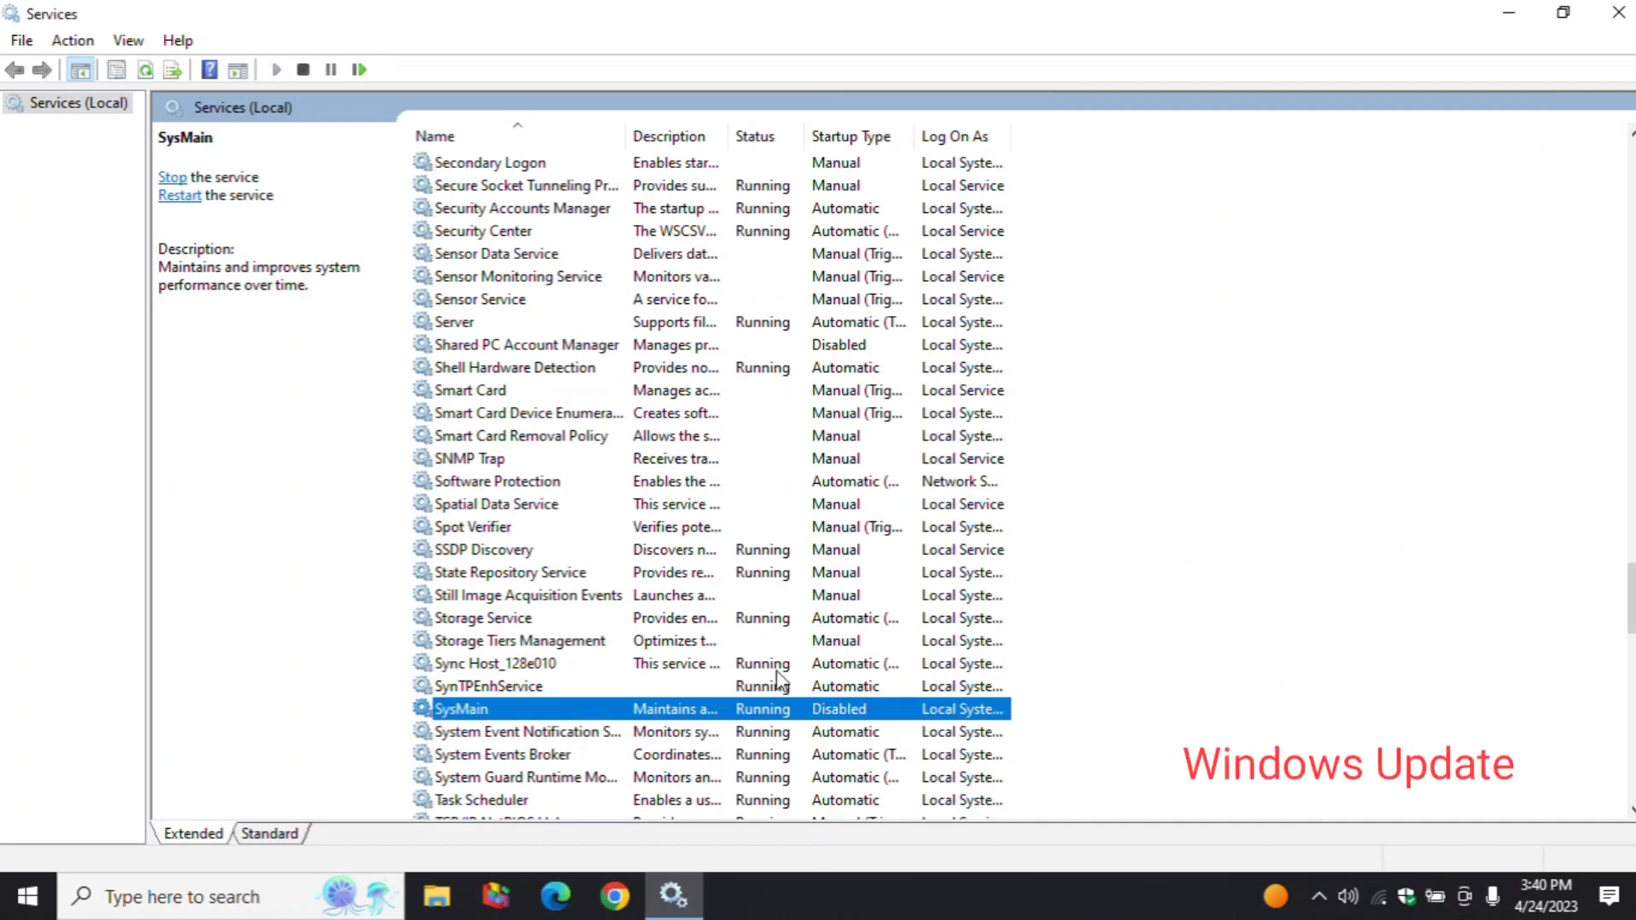
Find the Windows Update service in the services list and open its properties.
click(493, 622)
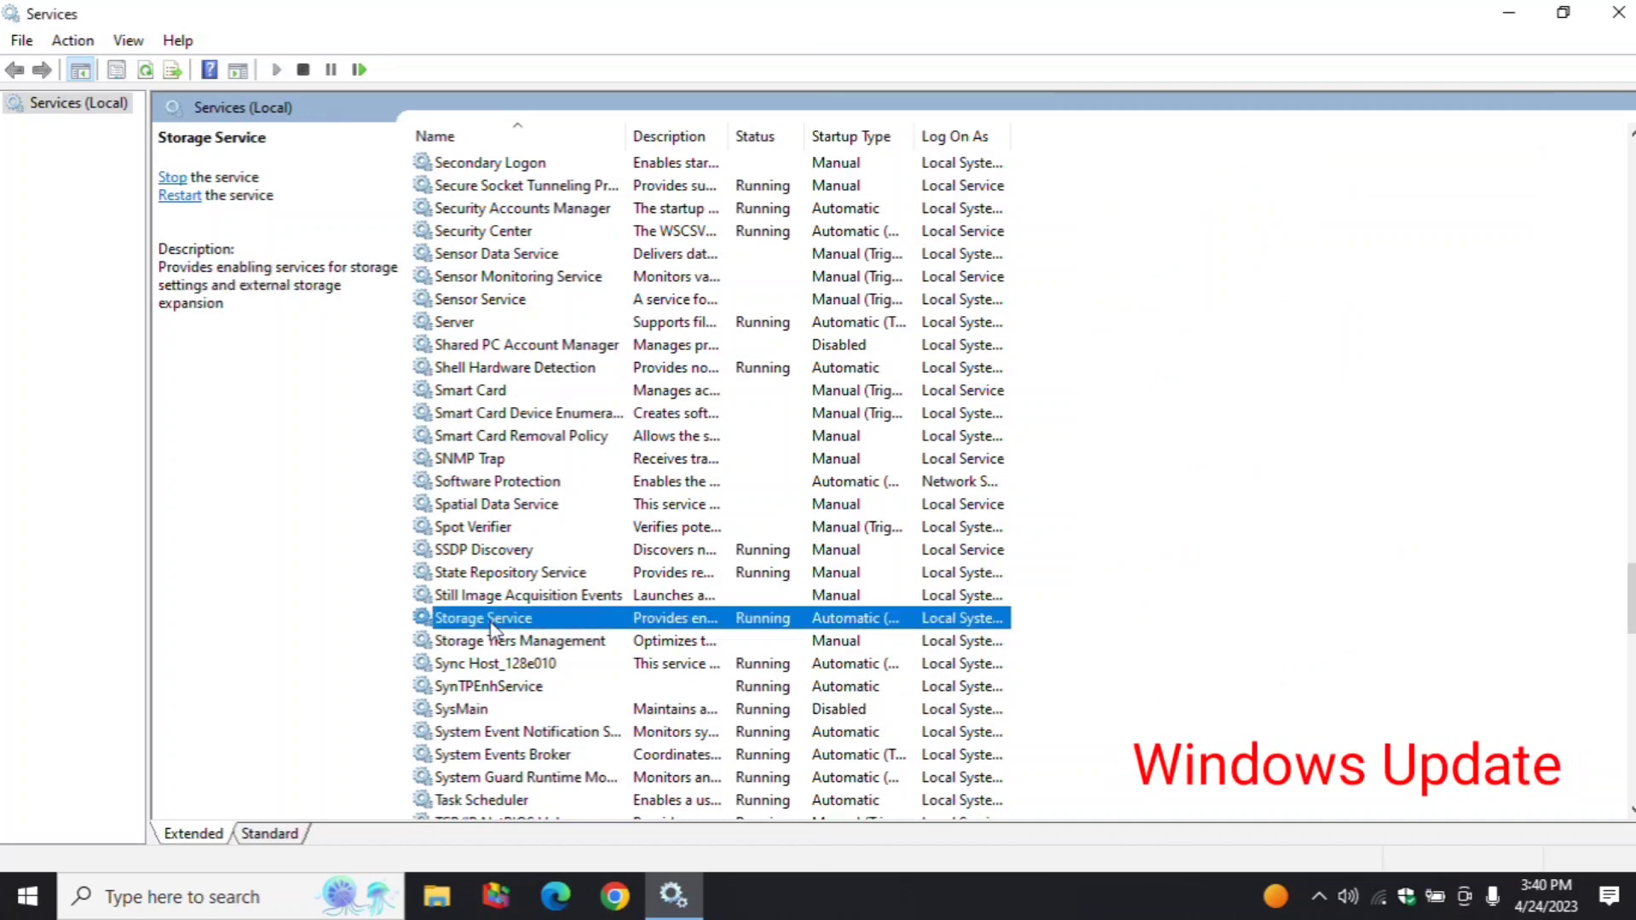
key(w)
key(w)
key(w)
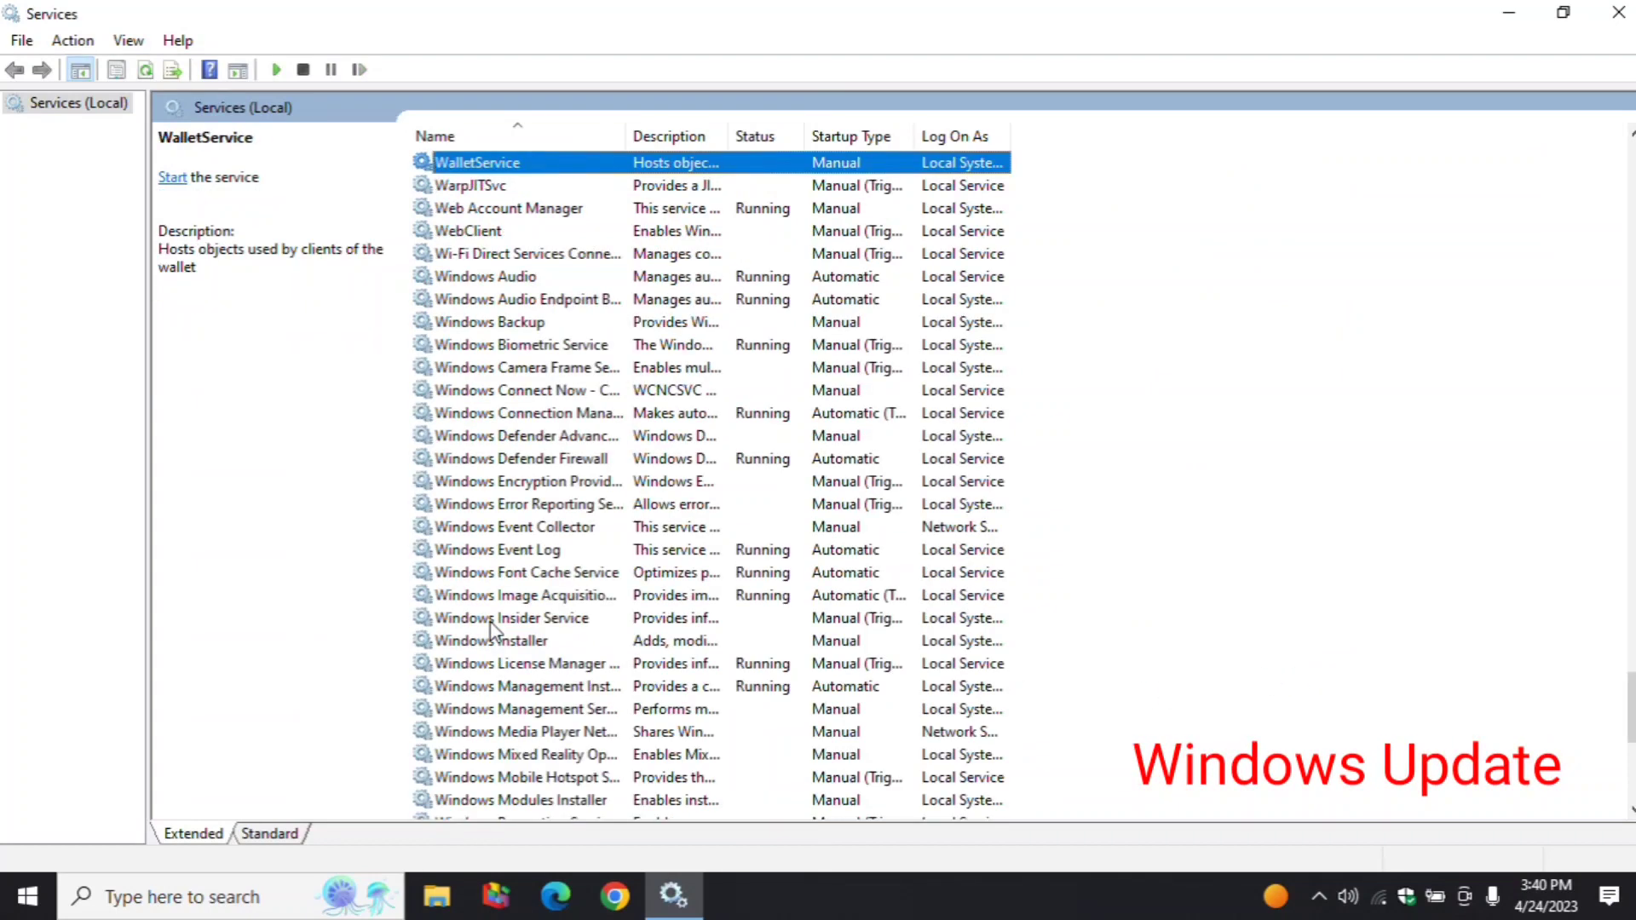
key(w)
key(w)
key(w)
key(w)
key(w)
key(w)
key(w)
key(w)
key(w)
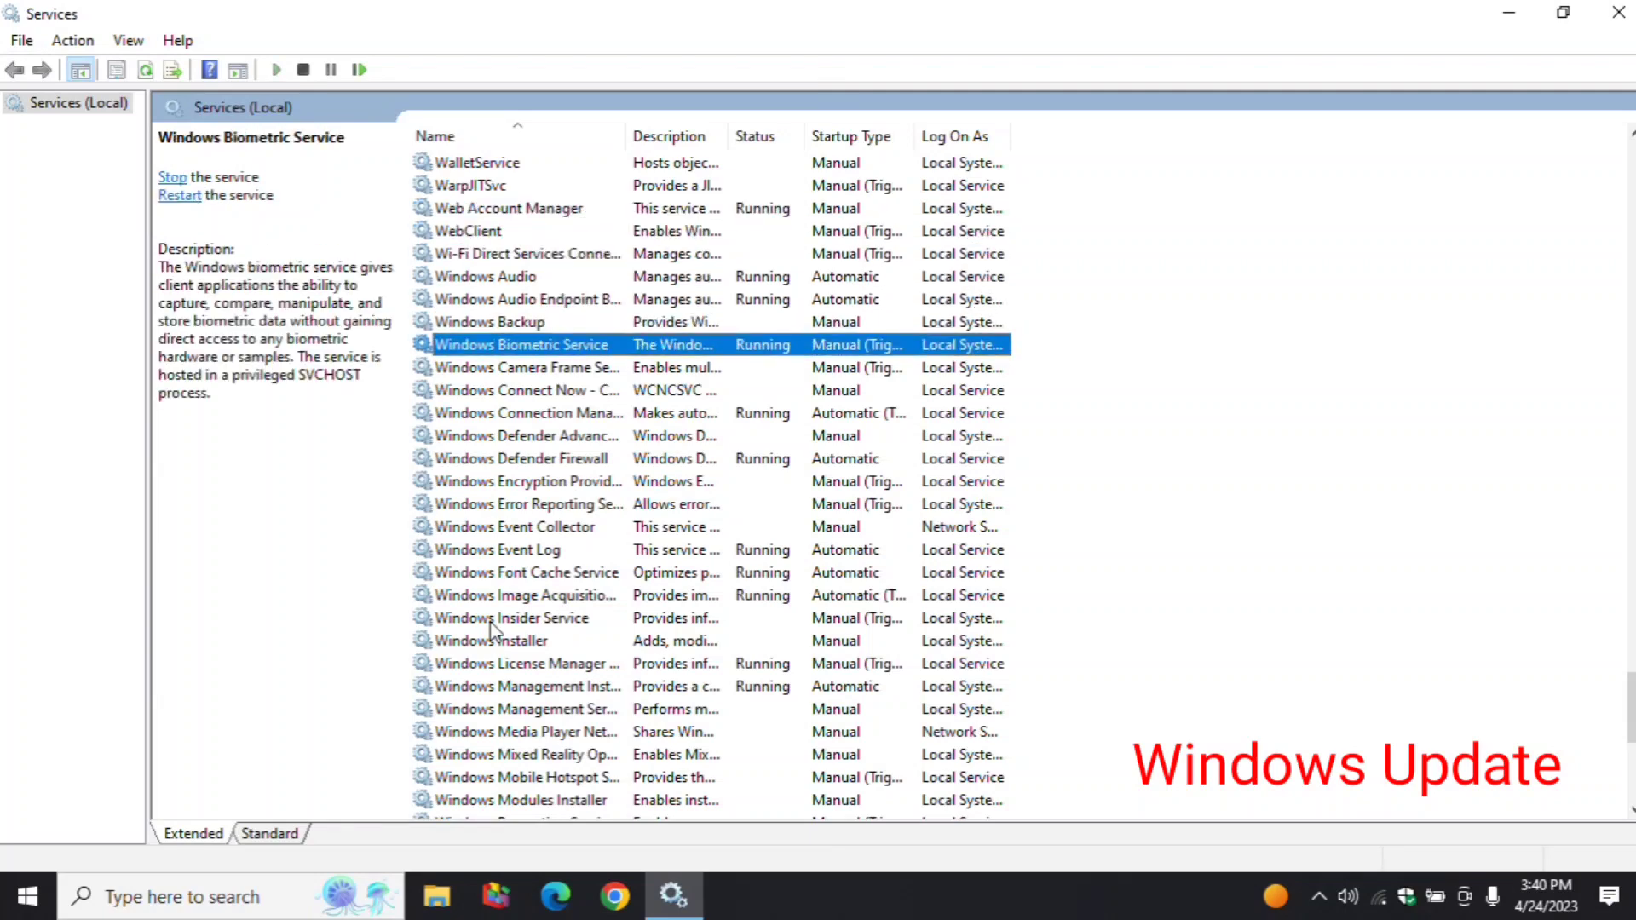
key(w)
key(w)
key(w)
key(w)
key(w)
key(w)
key(w)
key(w)
key(w)
key(w)
key(w)
key(w)
key(w)
key(w)
key(w)
key(w)
key(w)
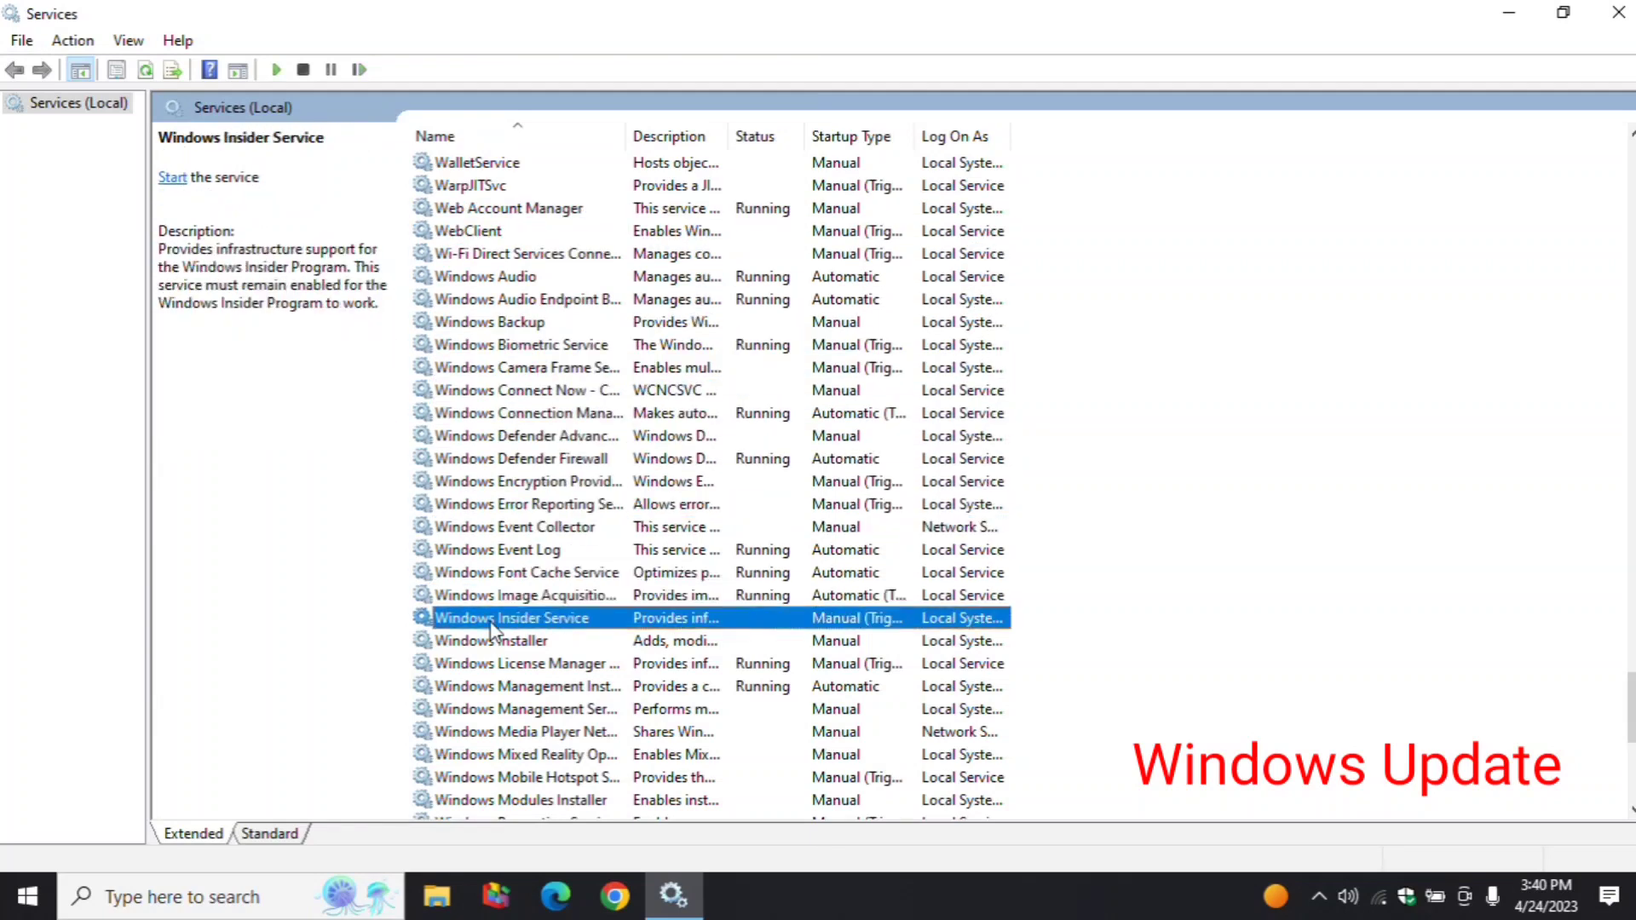
key(w)
key(w)
key(w)
key(w)
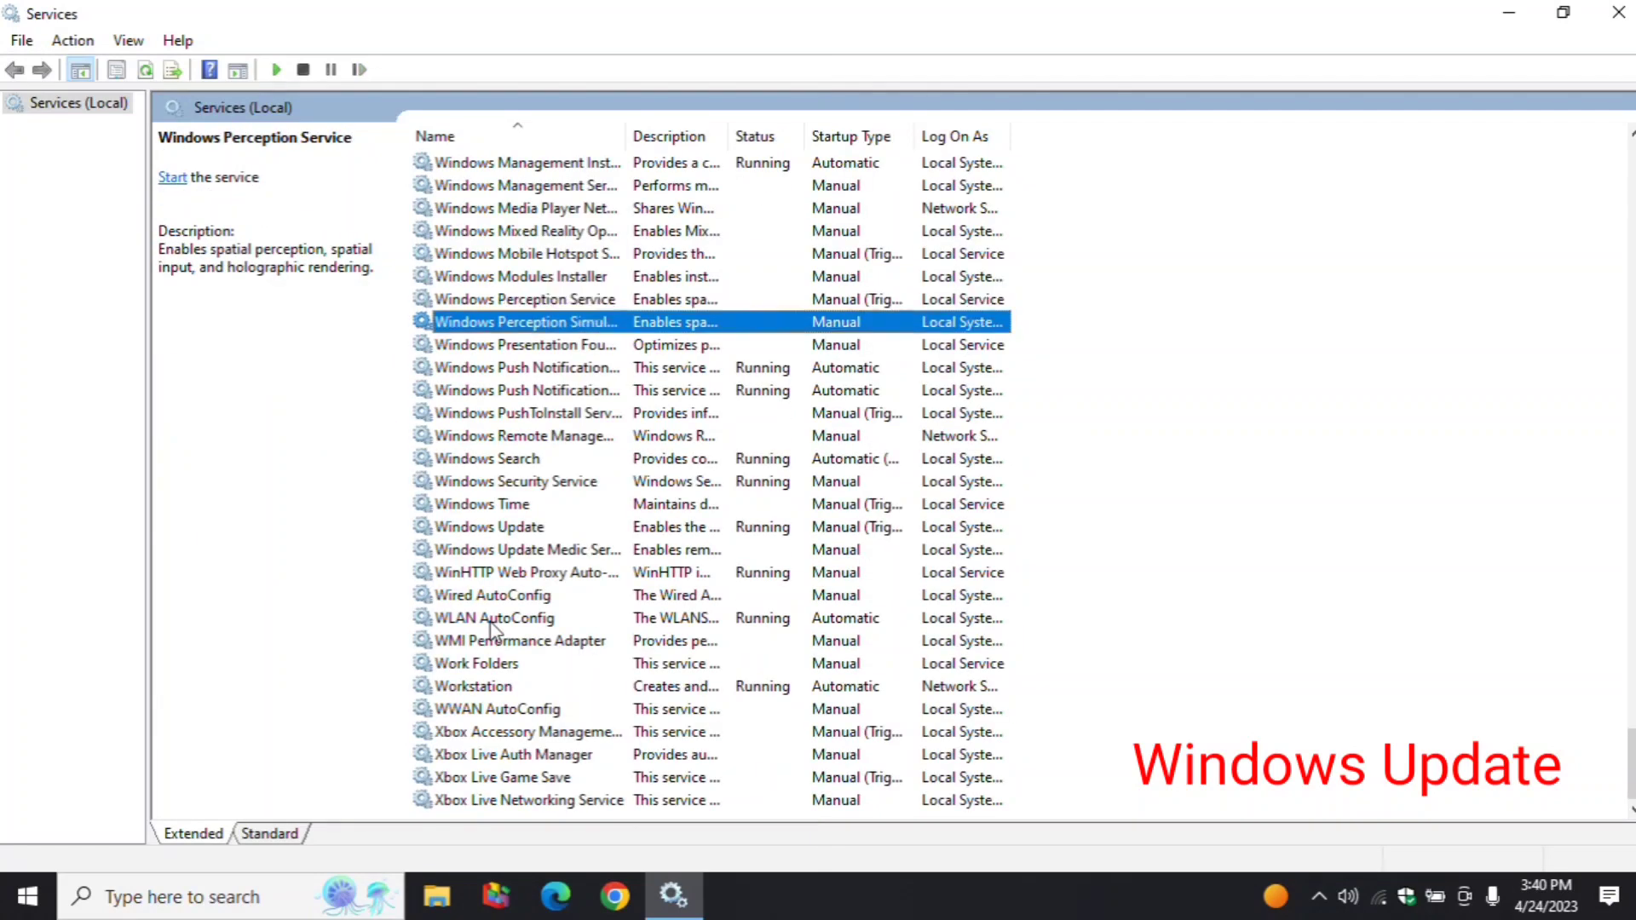
key(w)
key(w)
key(w)
key(w)
key(w)
key(w)
key(w)
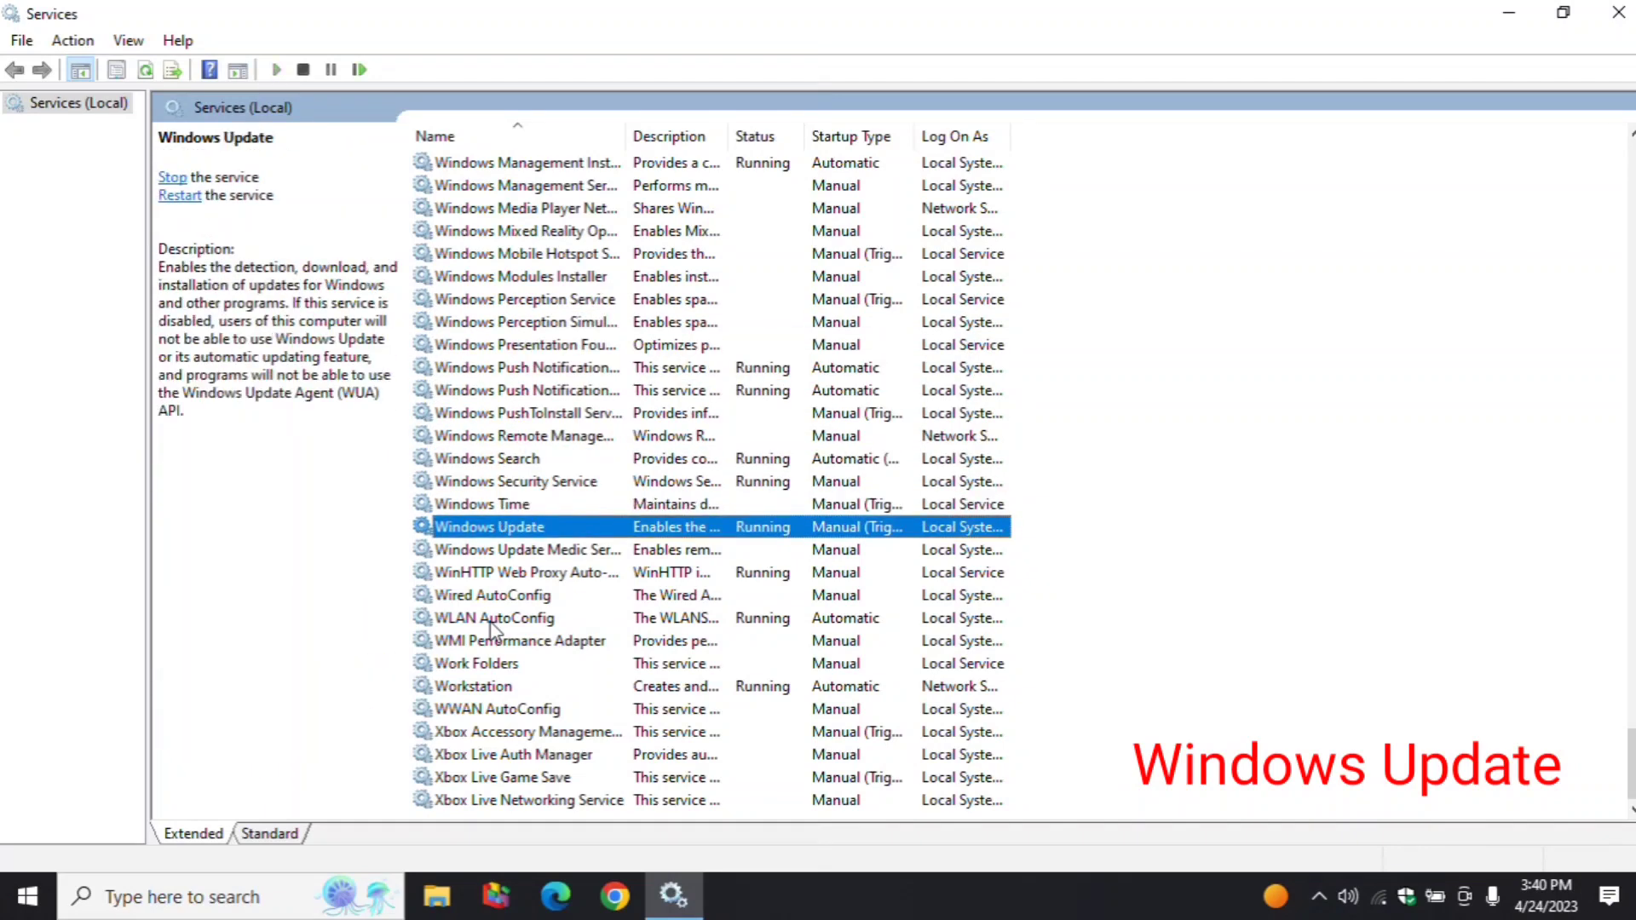
double_click(578, 535)
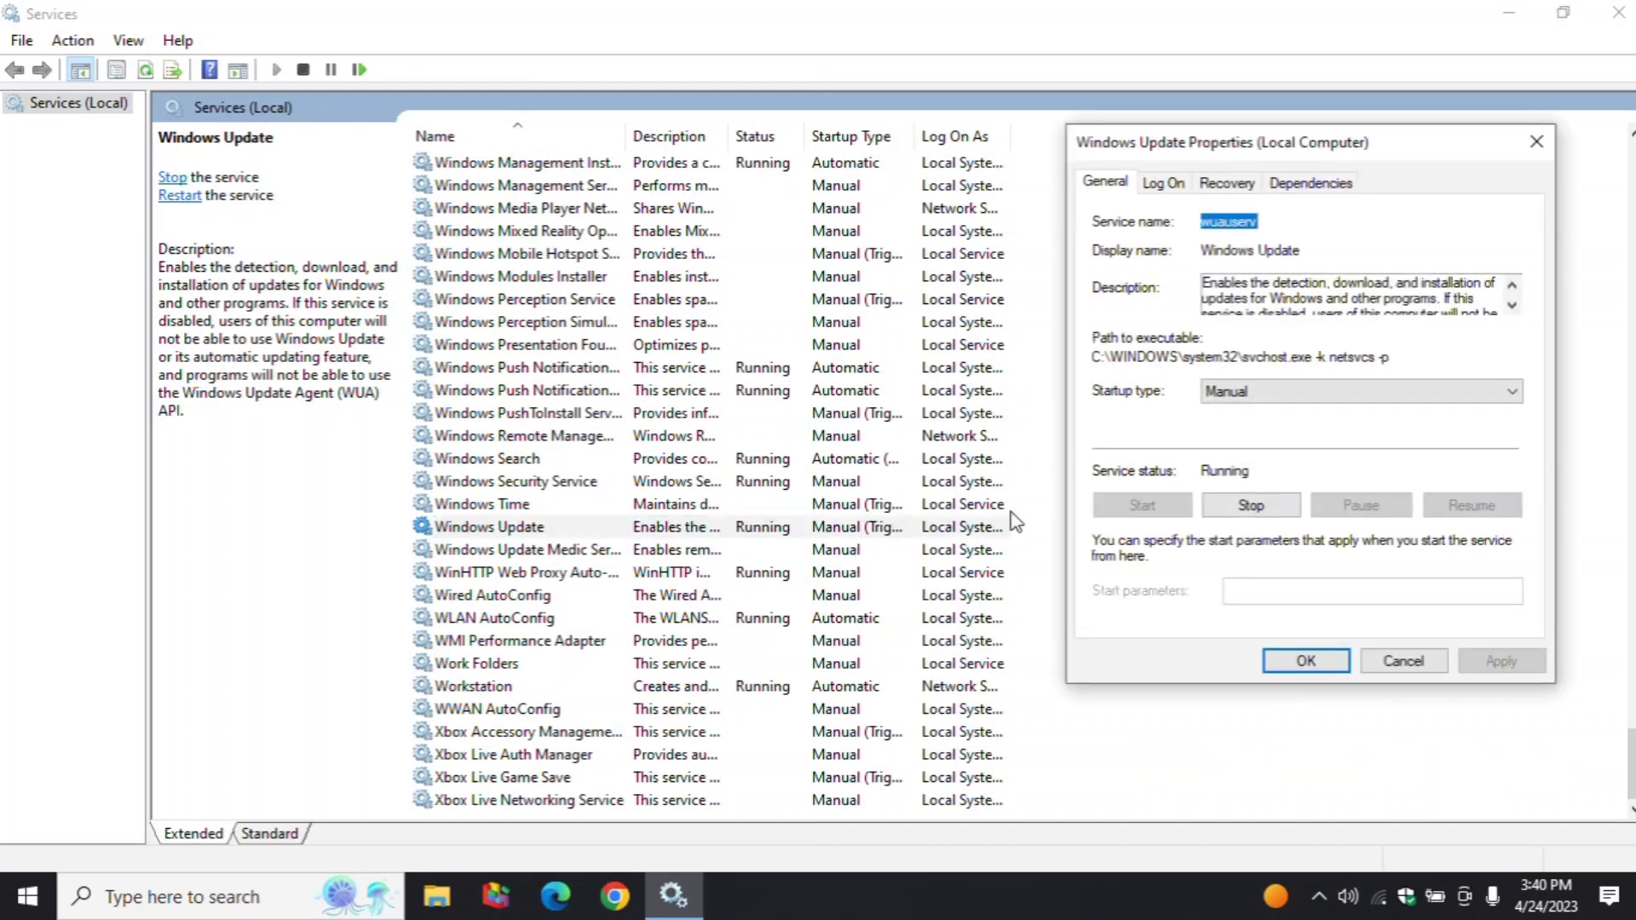
Set the Windows Update service's startup type to Disabled, apply the change and close its properties.
click(1281, 390)
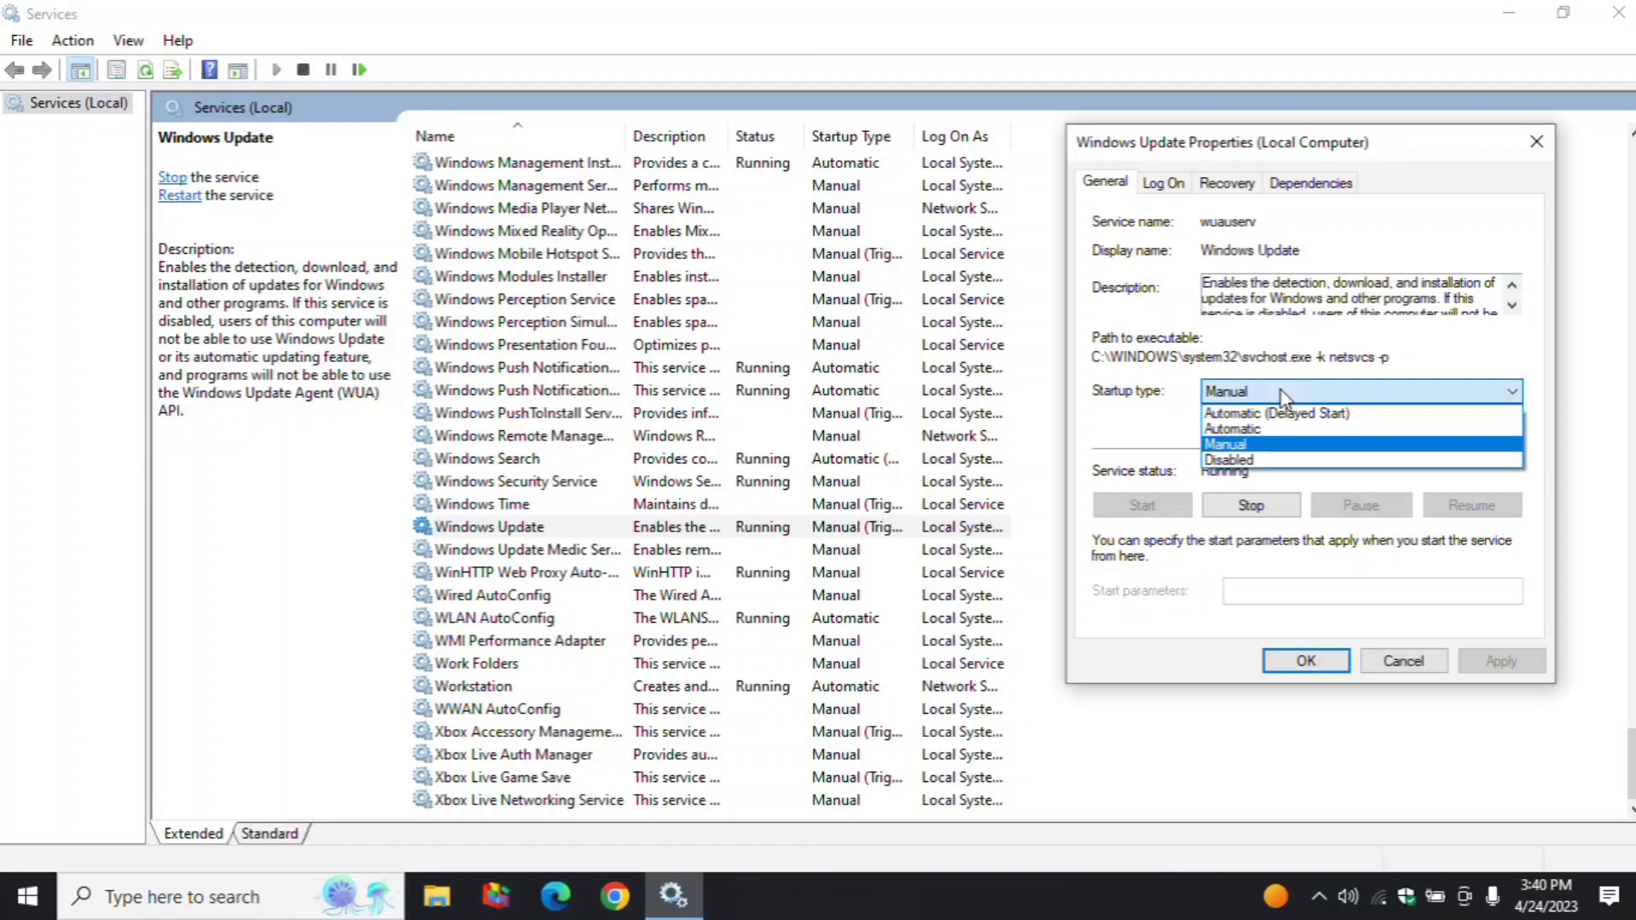
click(1251, 467)
click(1501, 663)
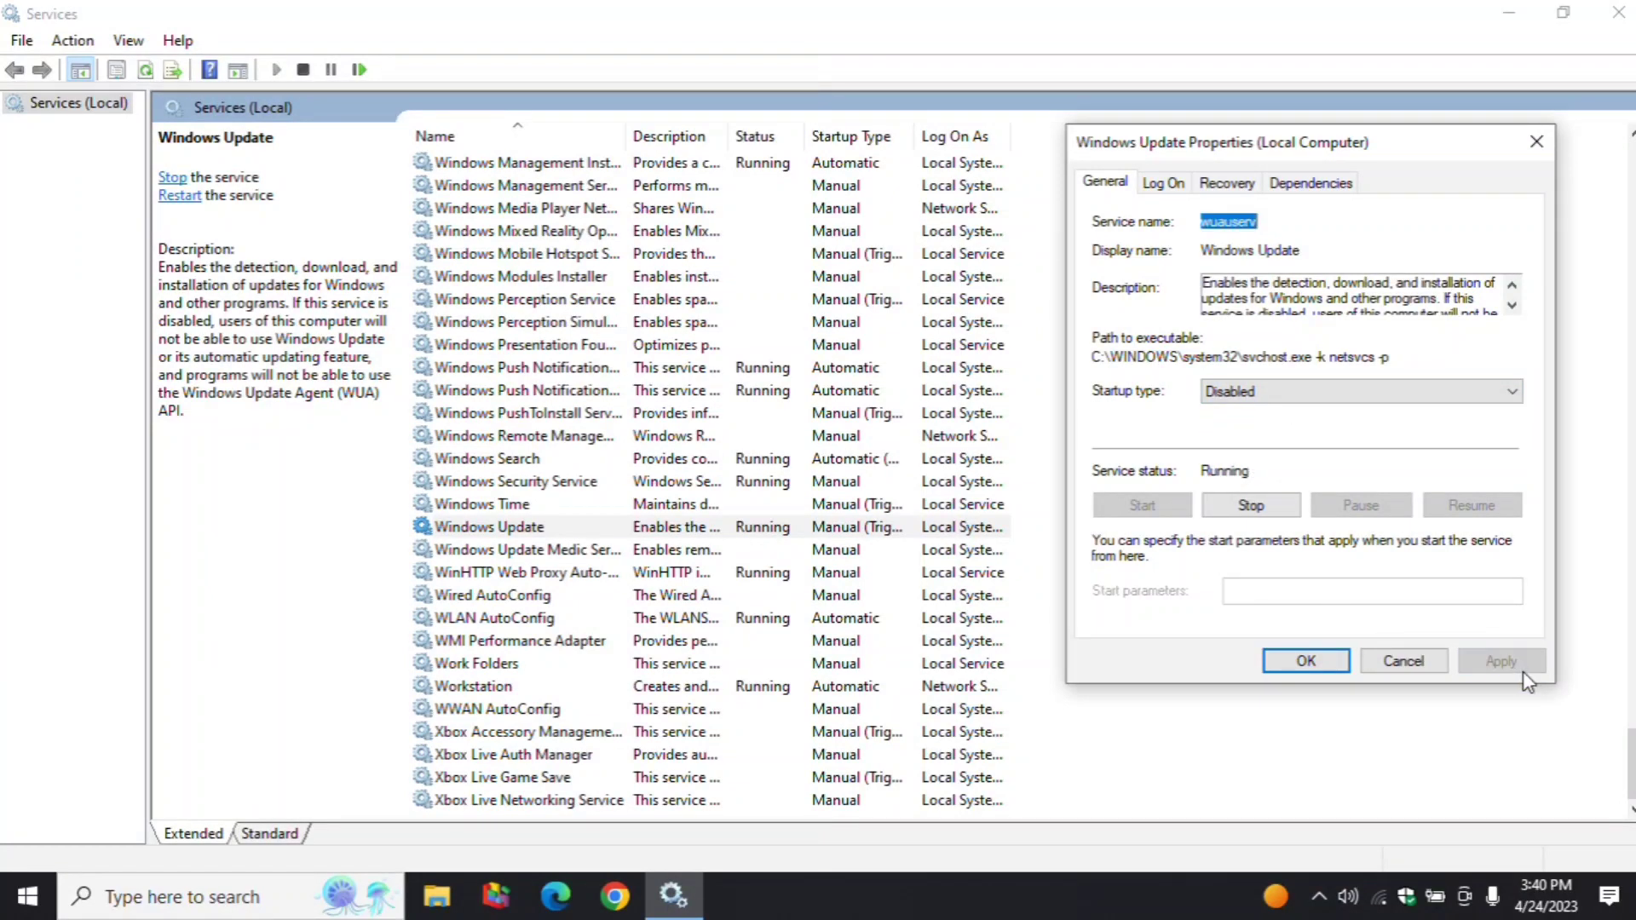
click(1302, 663)
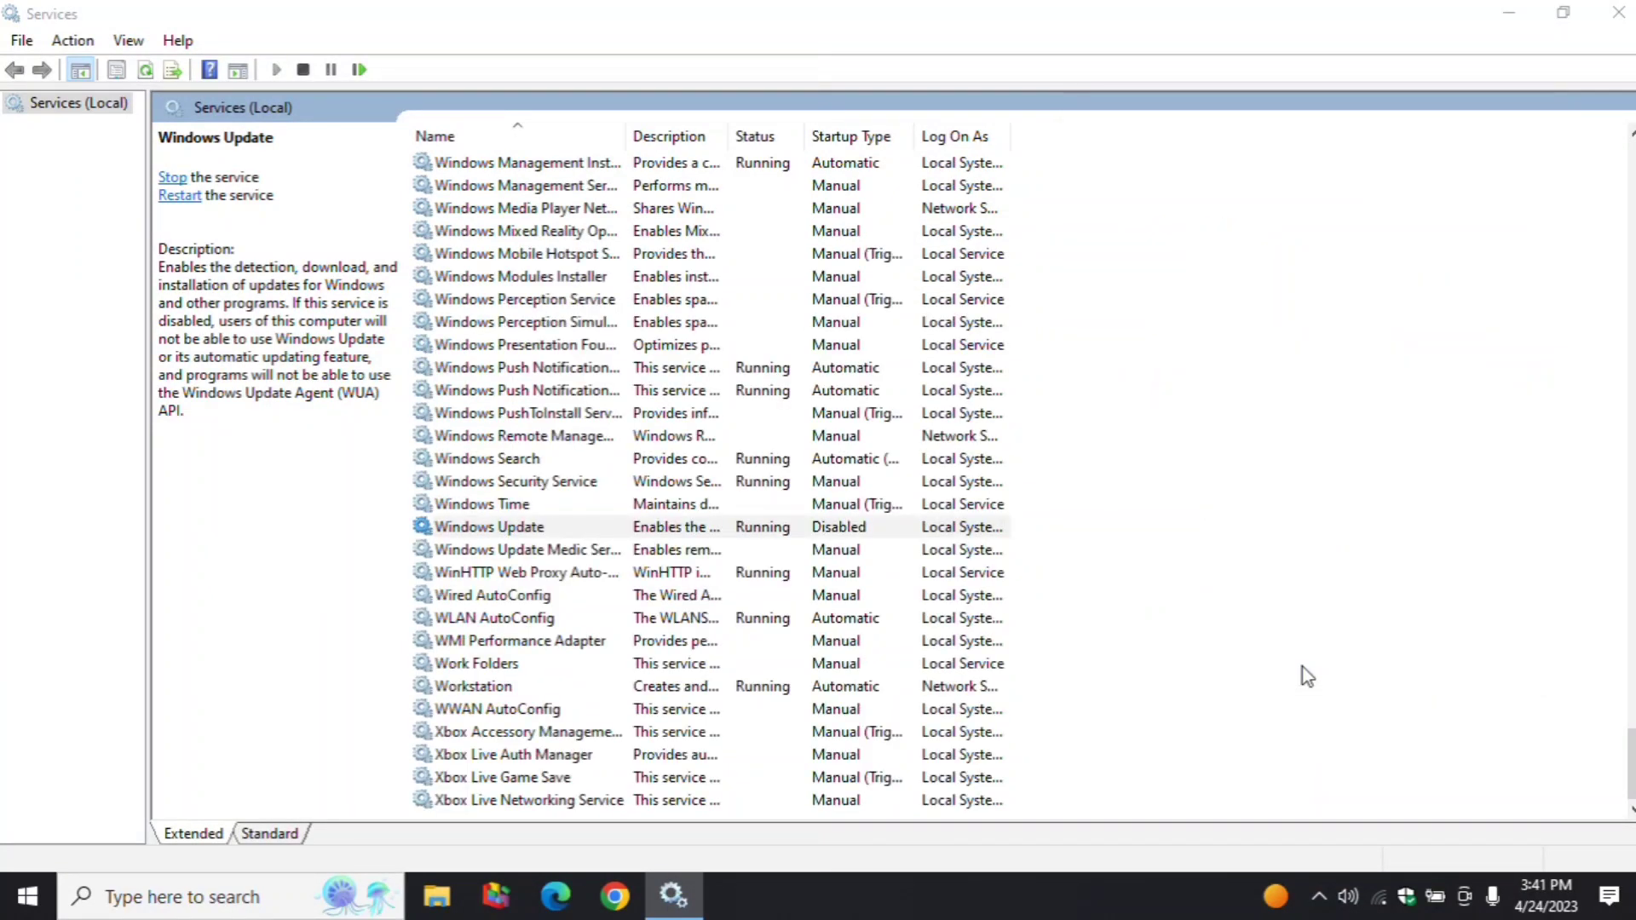
Set the Windows Search service's startup type to Disabled, apply the change and close the Services console.
key(Down)
key(Down)
key(Down)
key(Down)
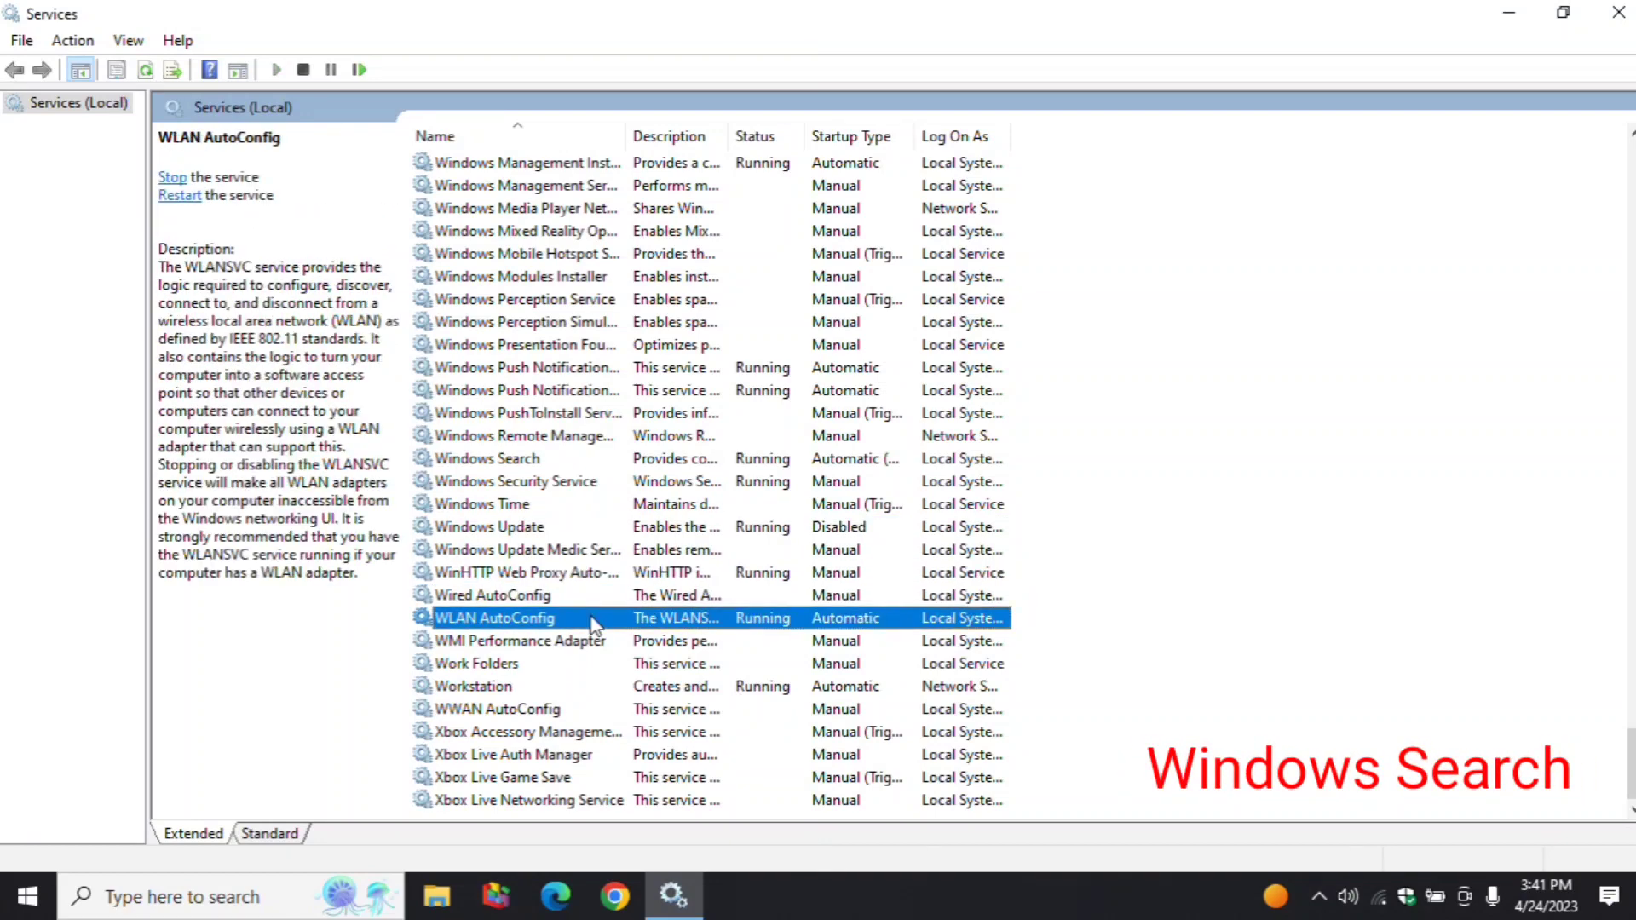
click(529, 463)
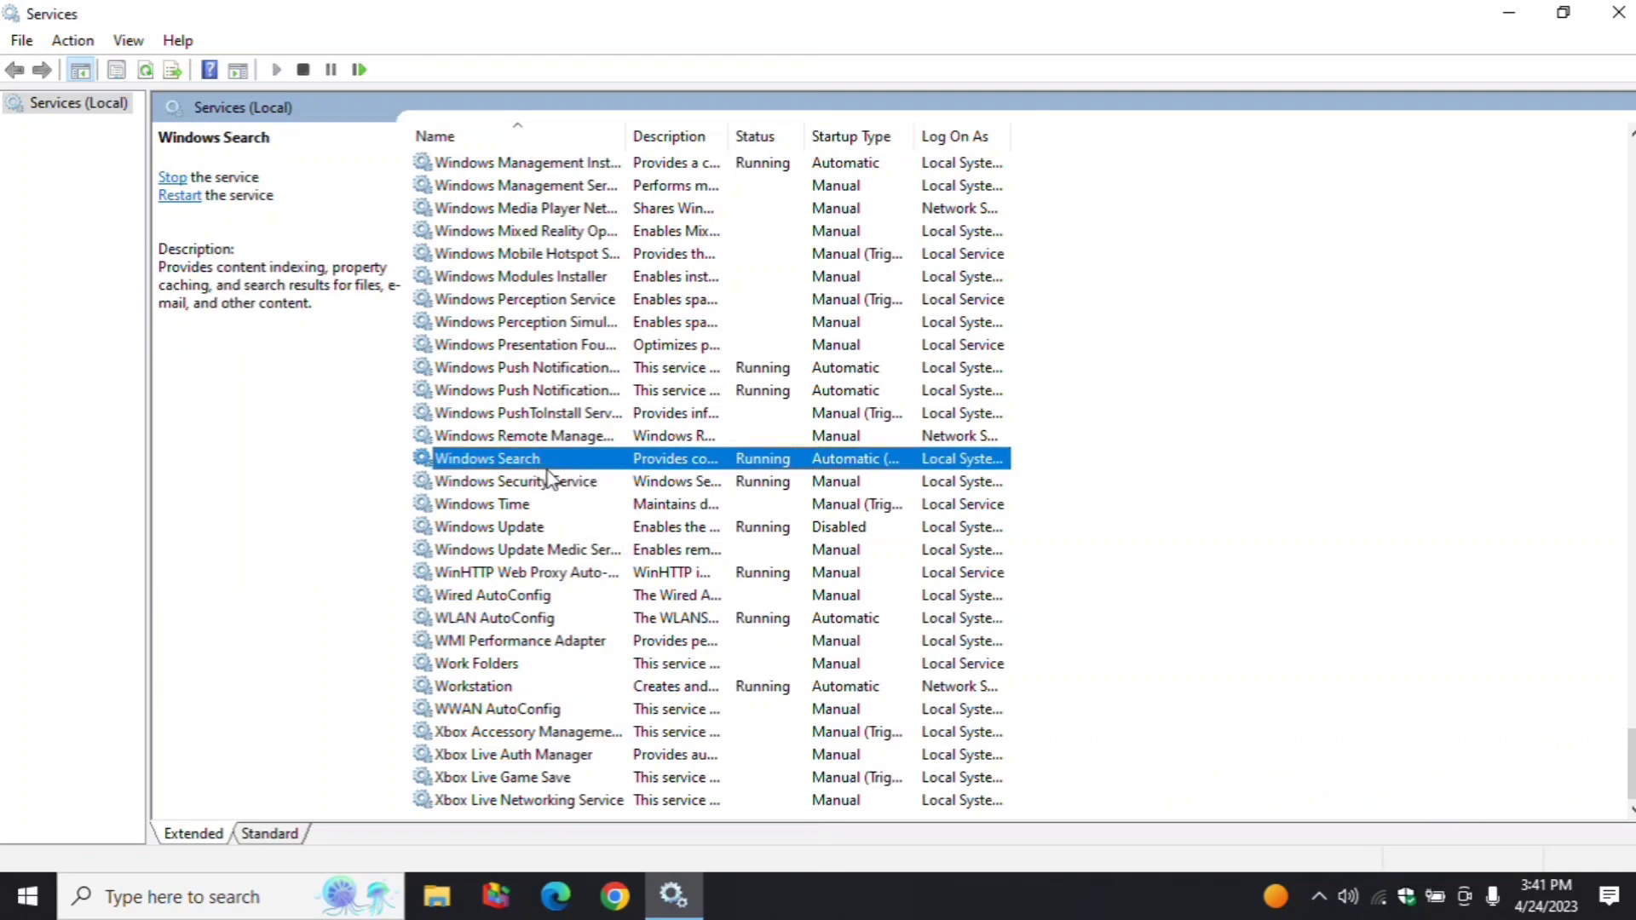
double_click(548, 467)
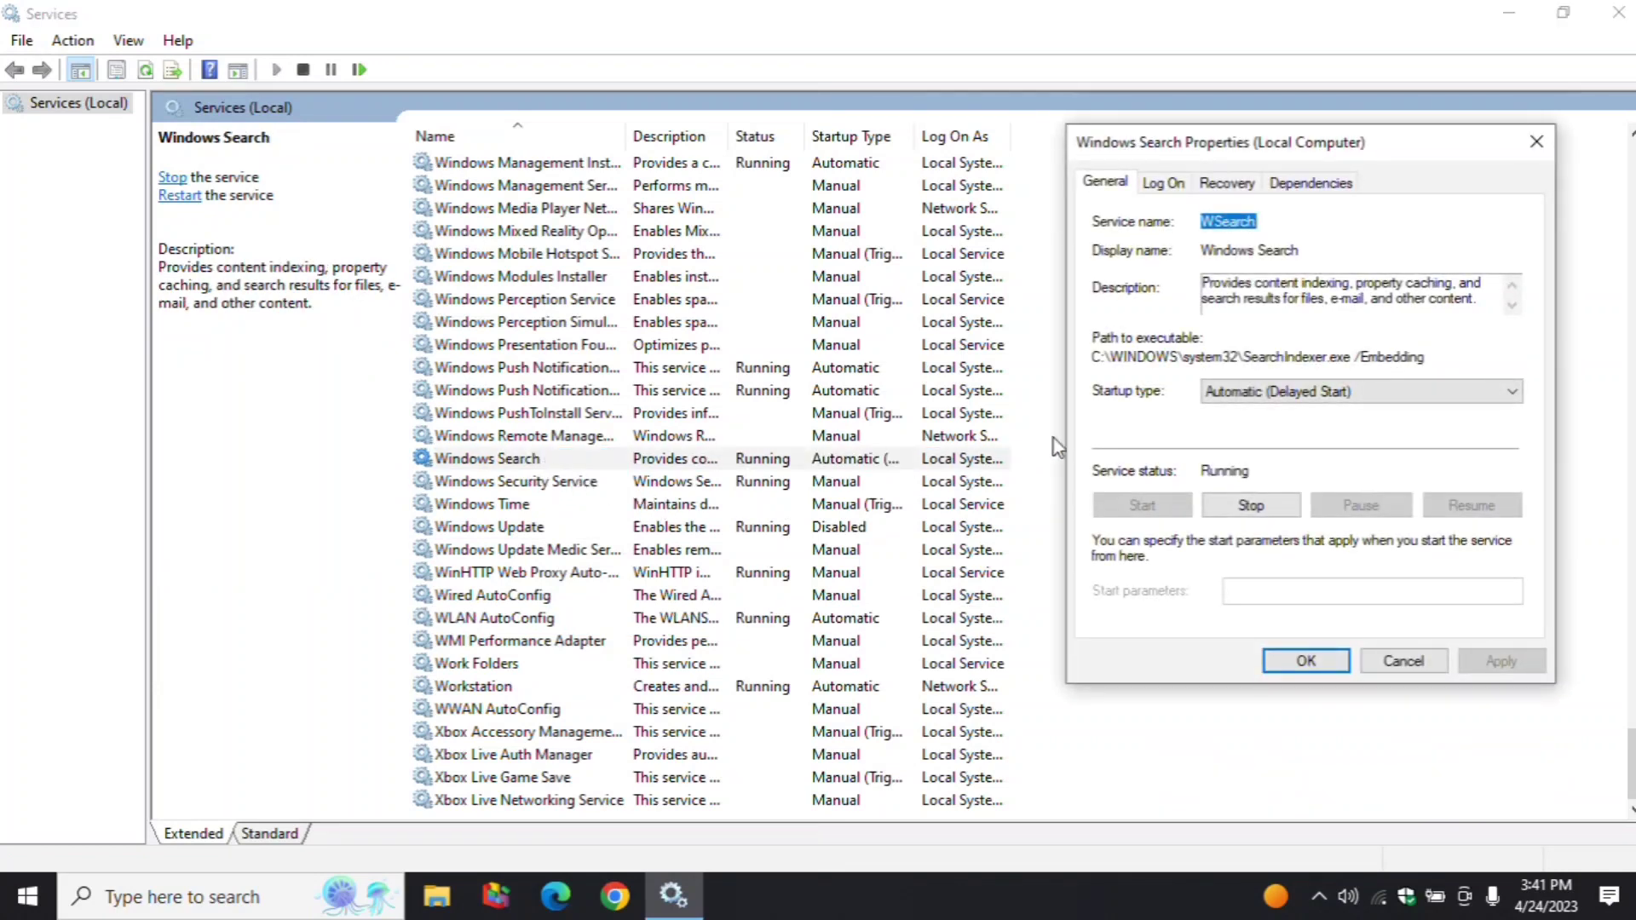
click(1320, 392)
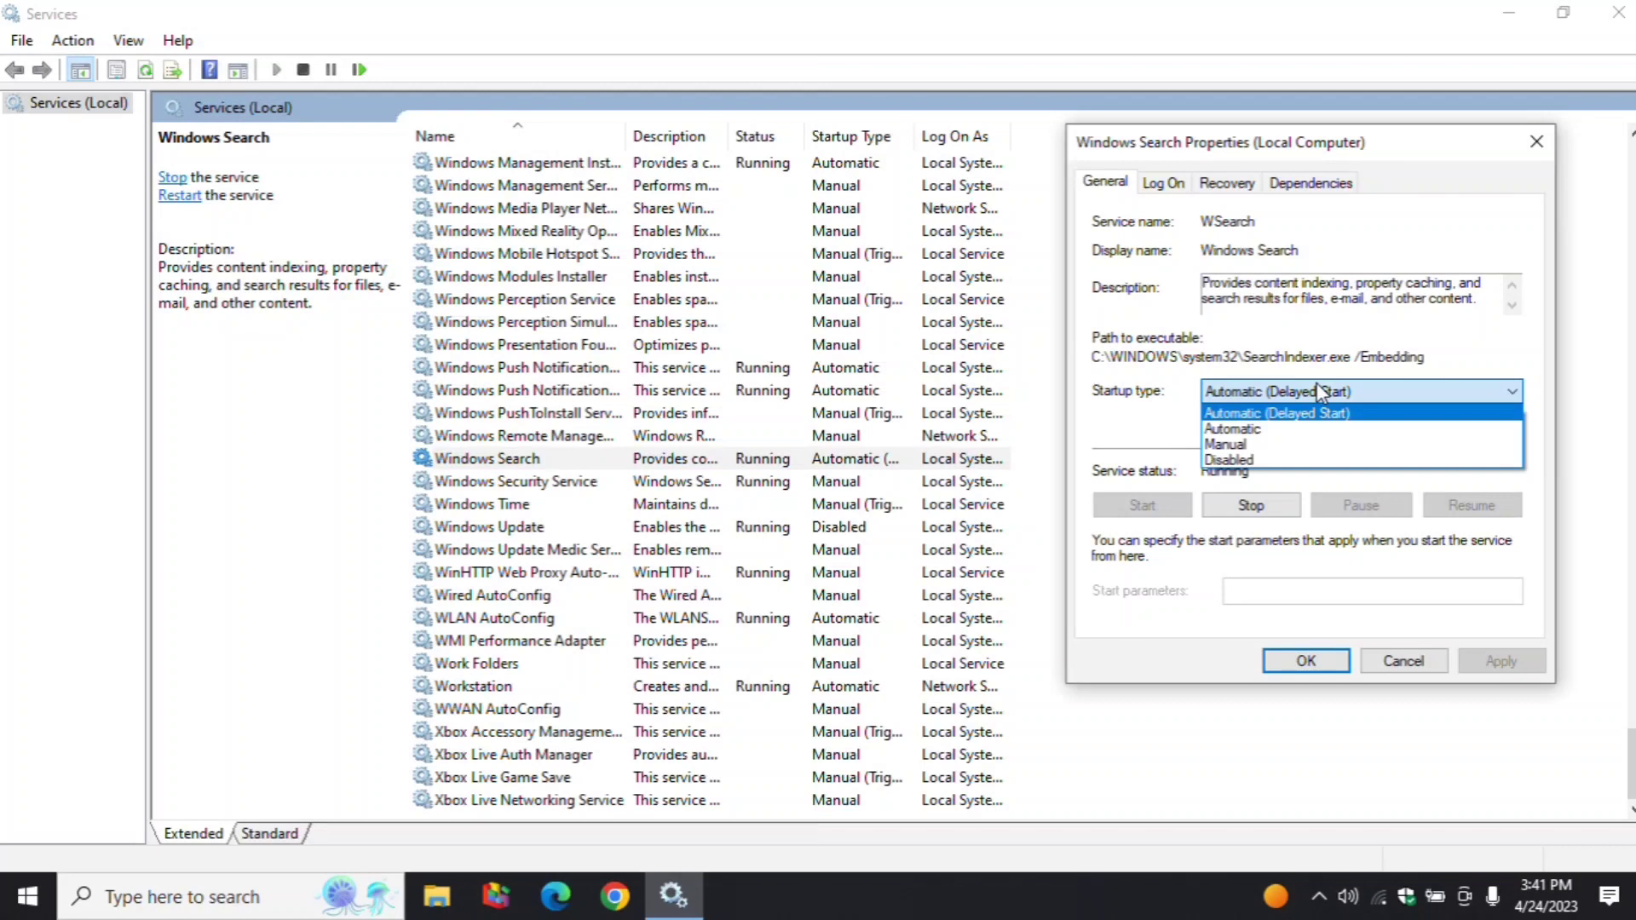
click(1235, 461)
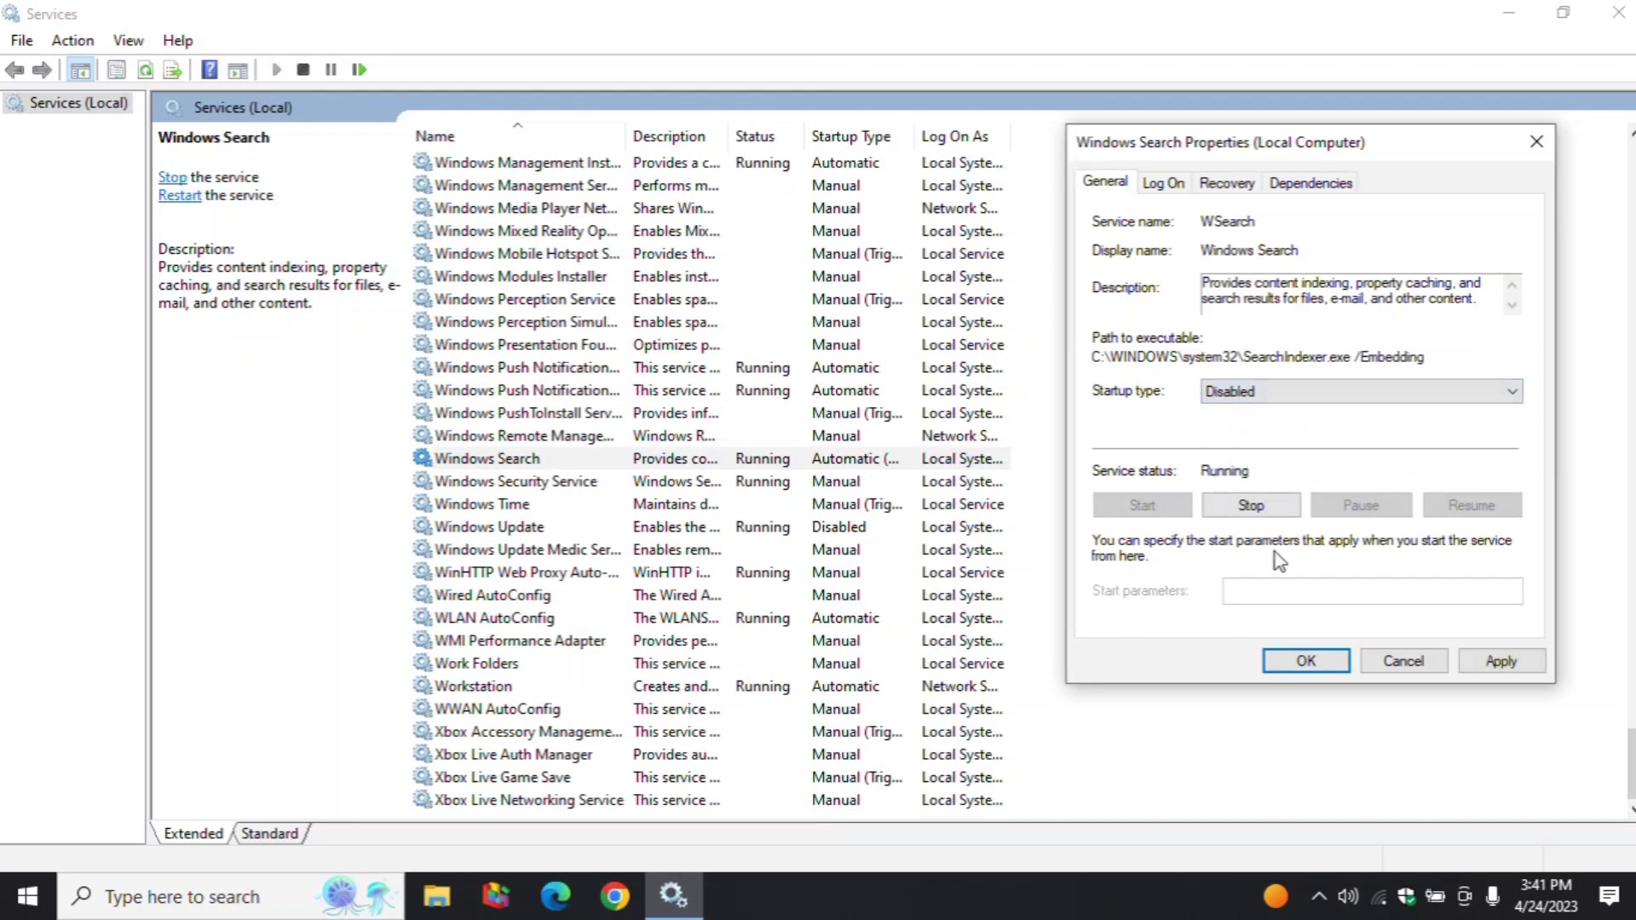
click(1502, 662)
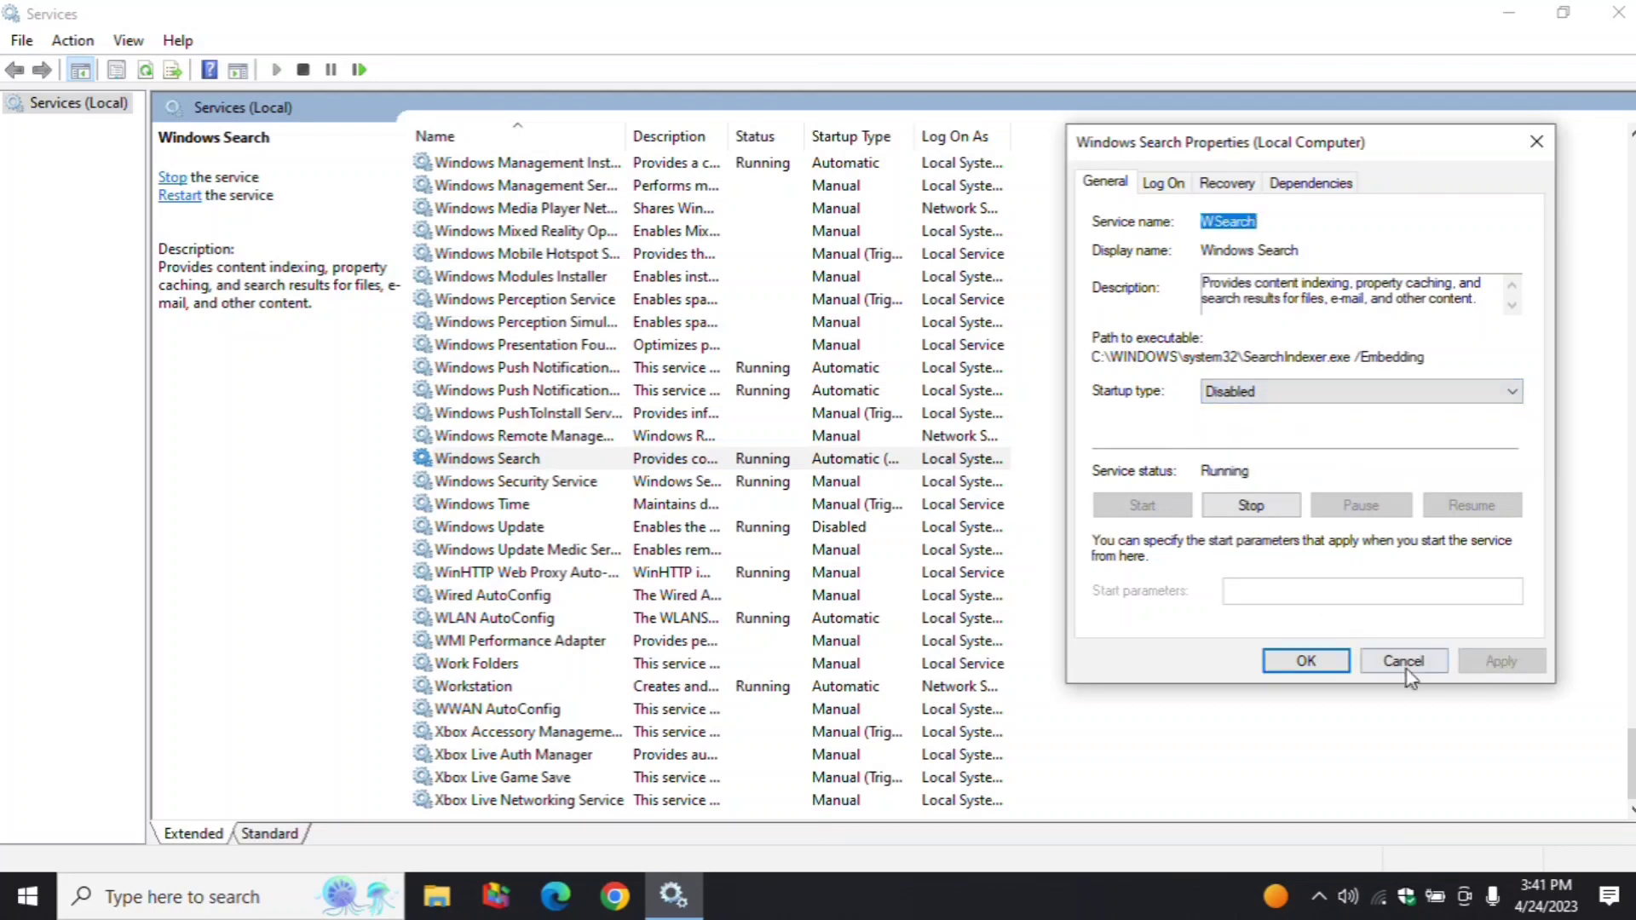
click(1304, 663)
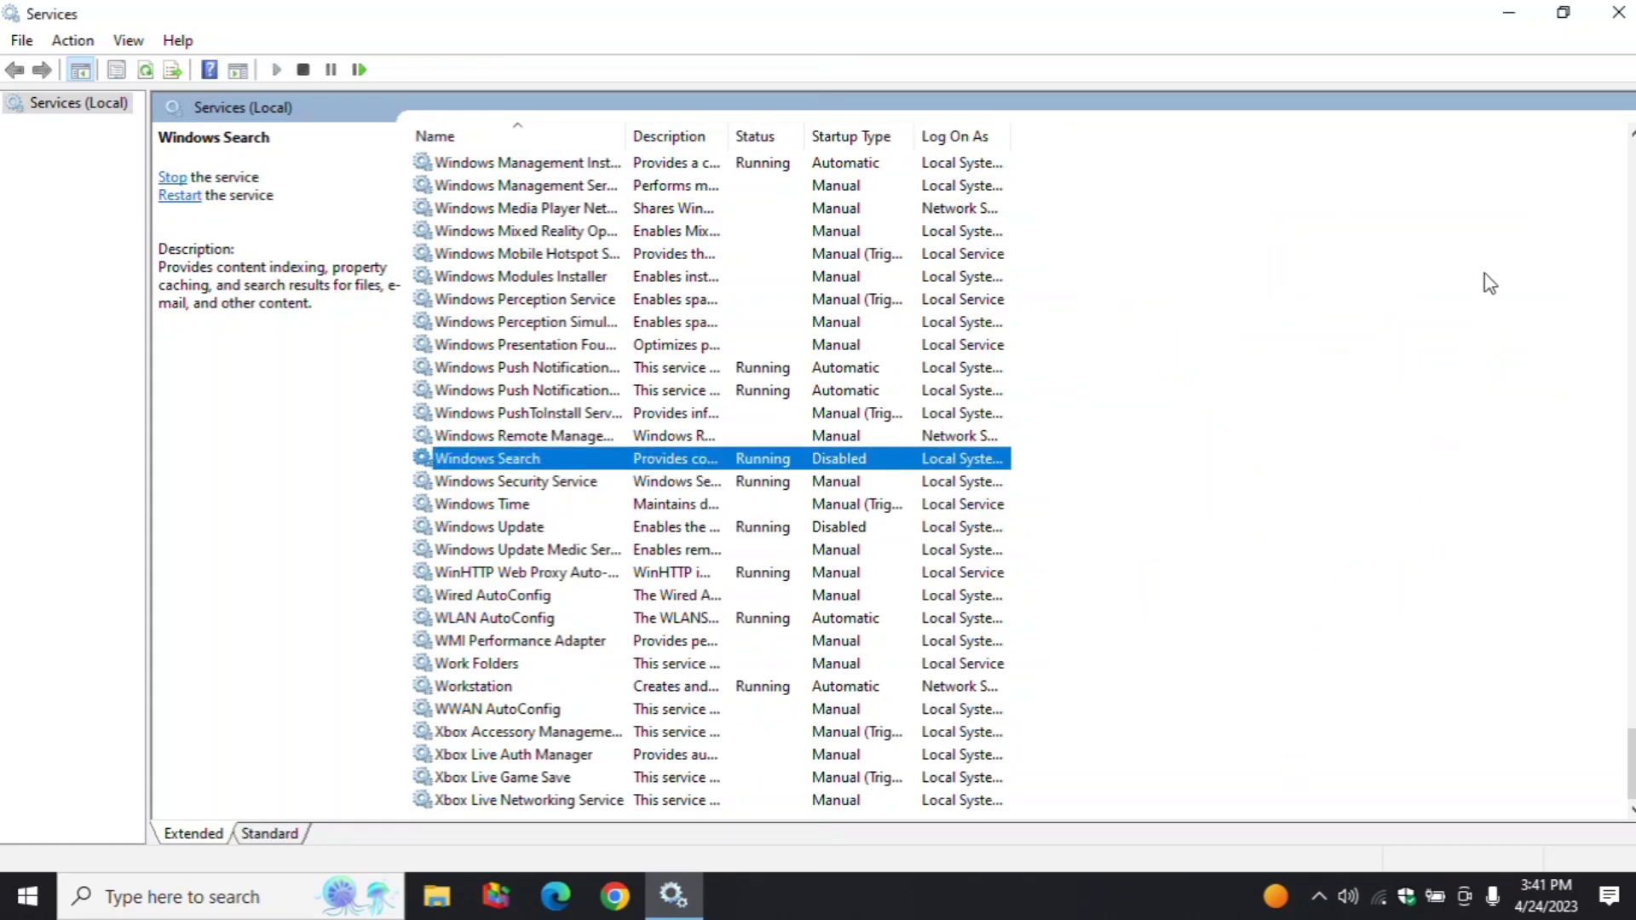
click(1613, 14)
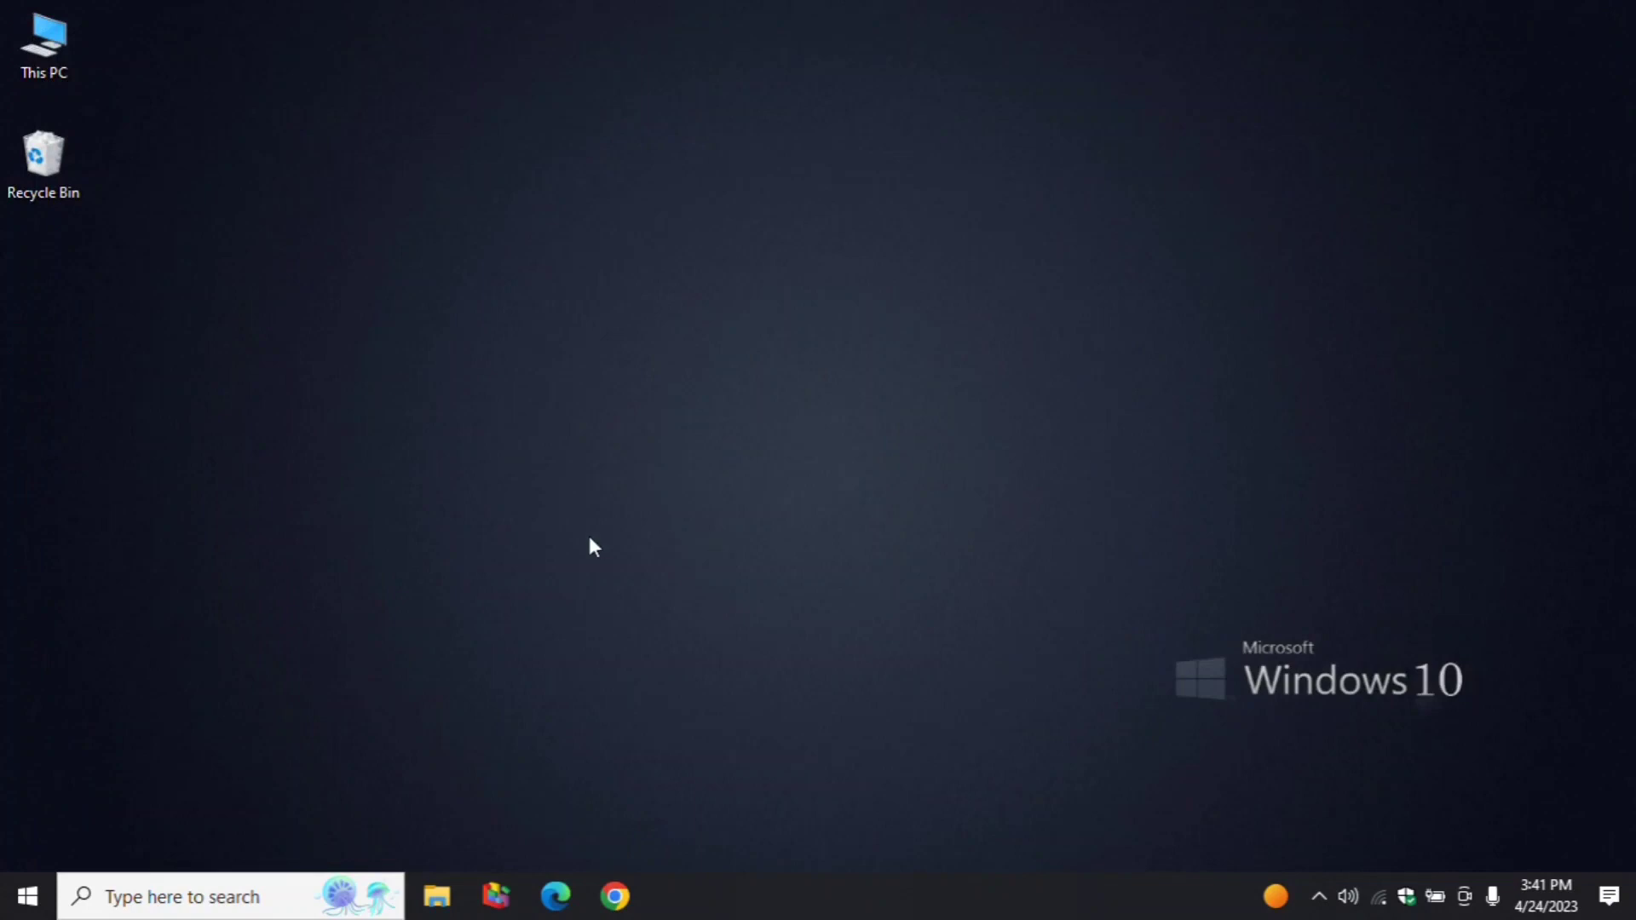
Empty the Recycle Bin, permanently deleting all its items, and expand the details of the deletion progress.
right_click(63, 170)
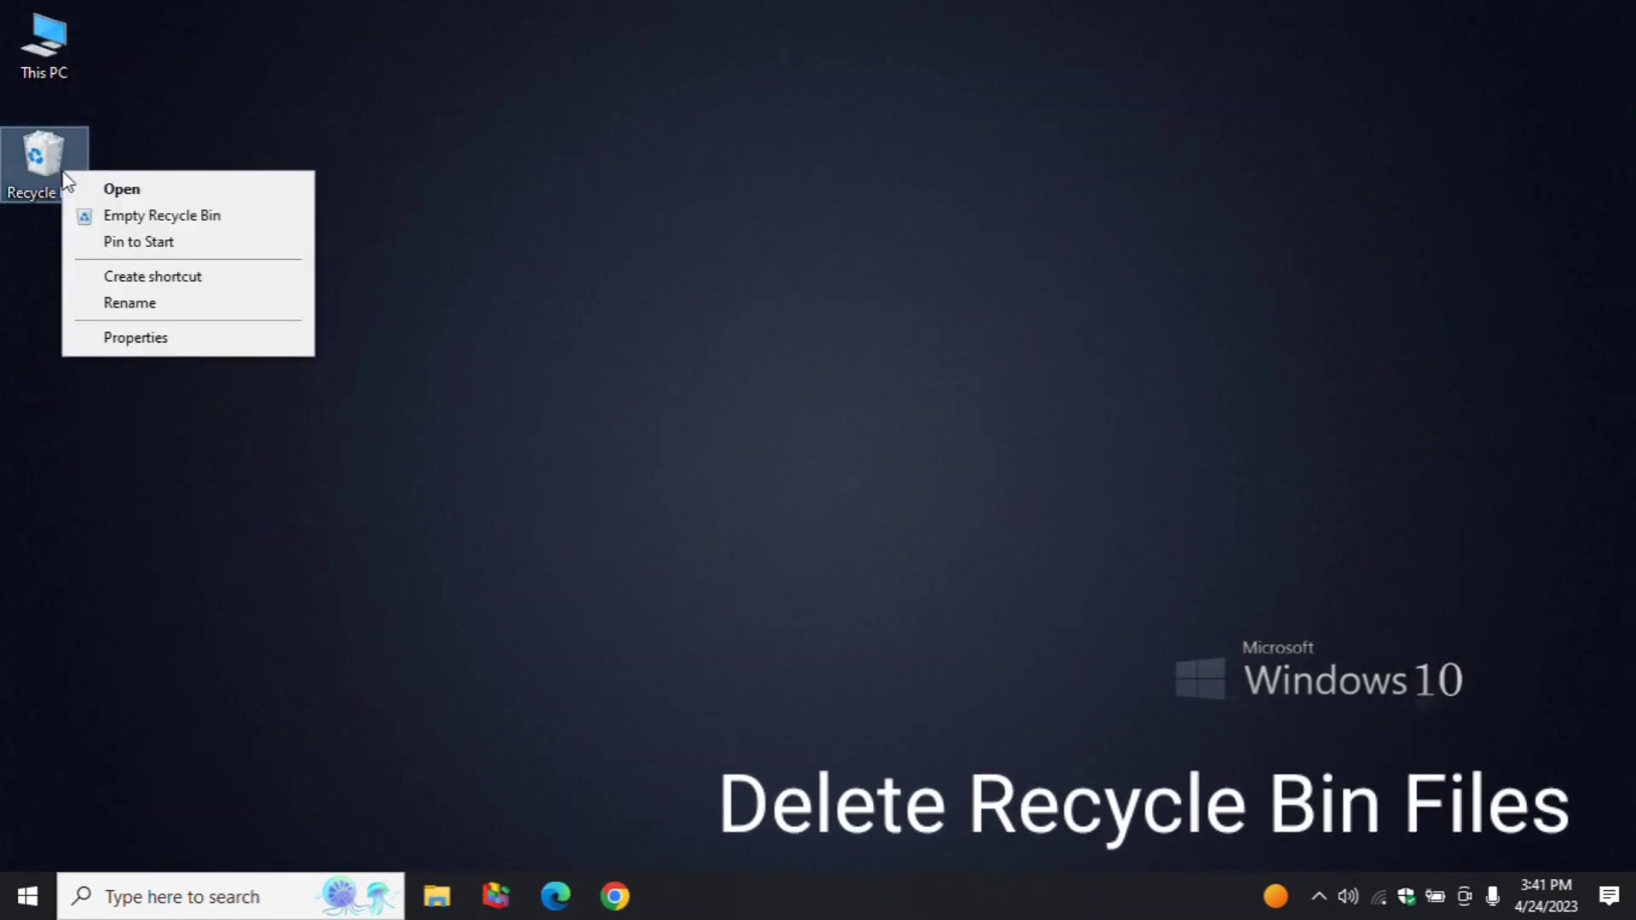
click(162, 216)
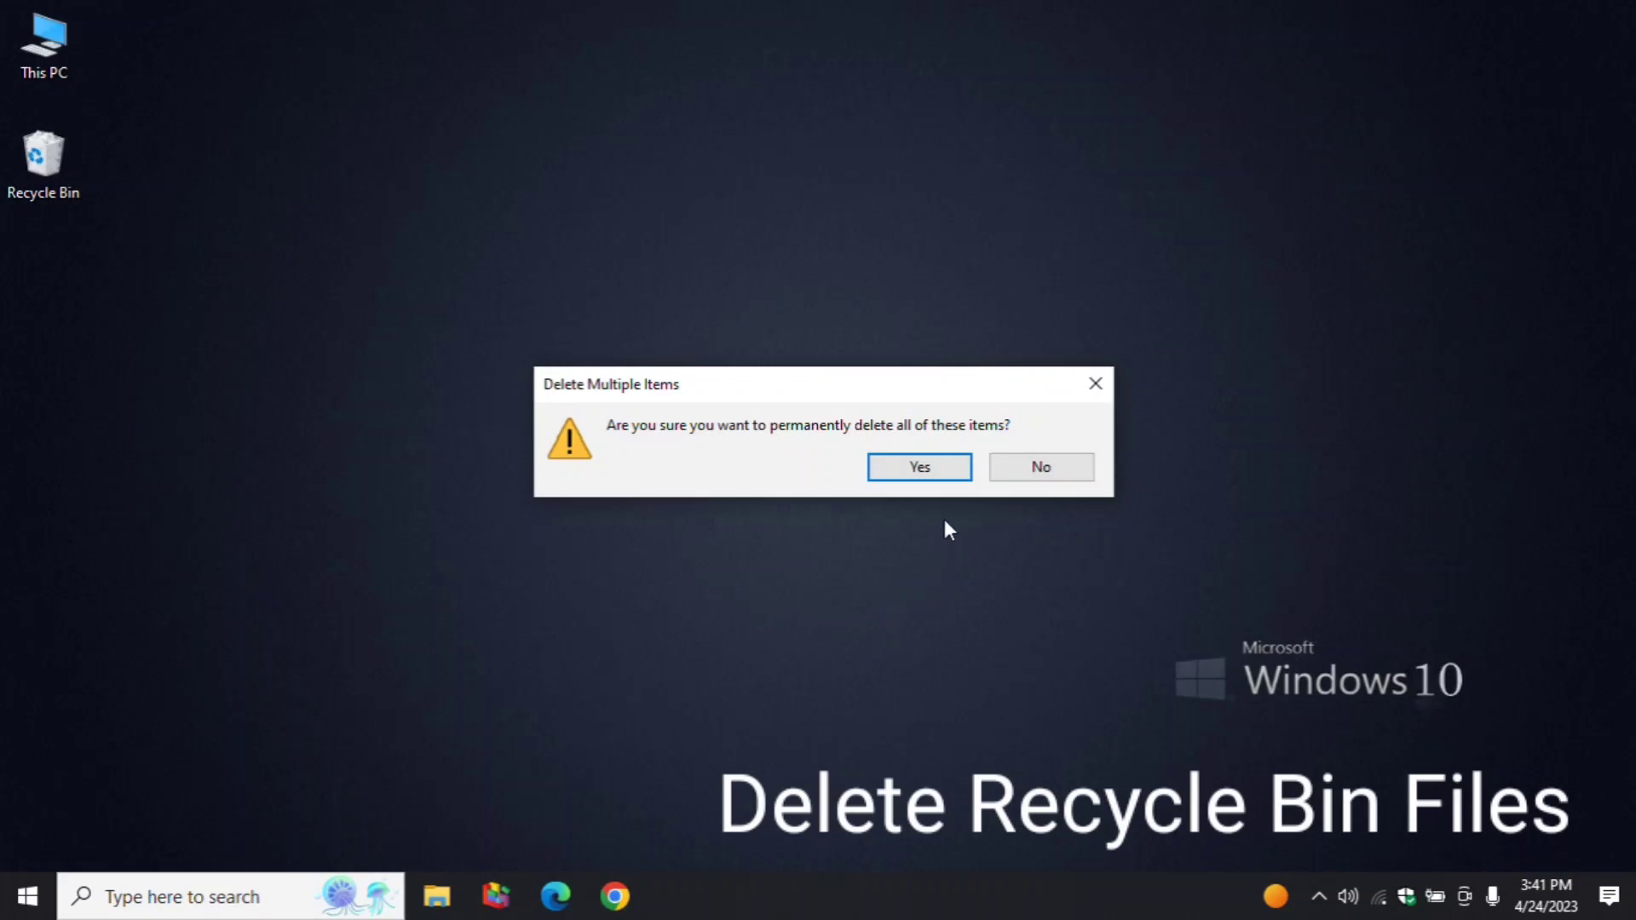
click(960, 468)
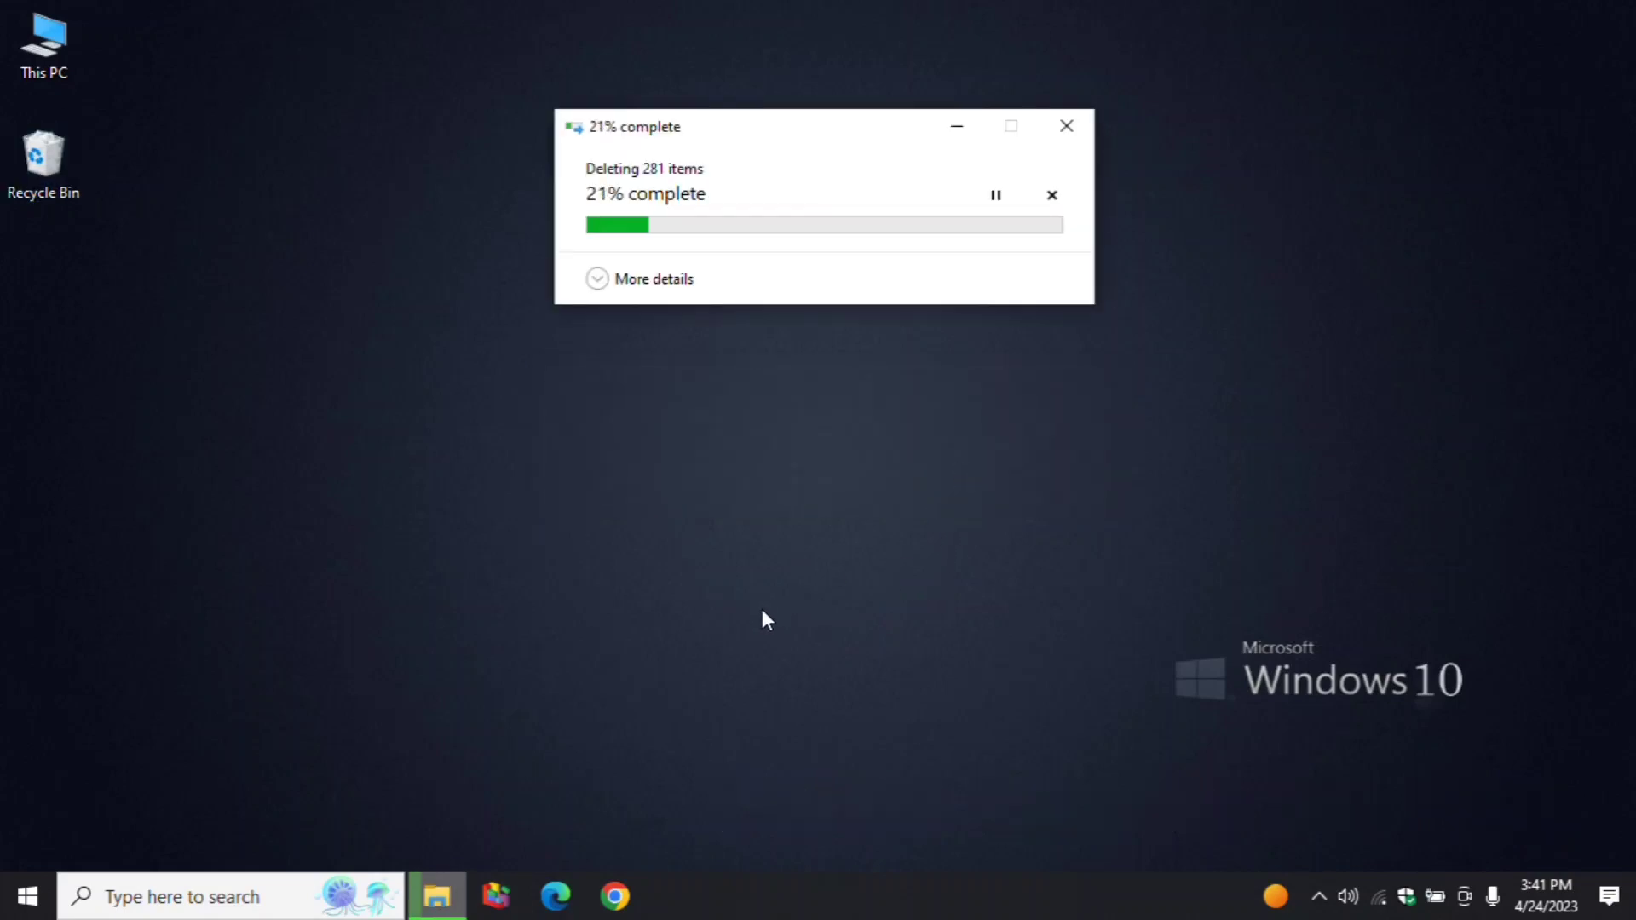
click(598, 281)
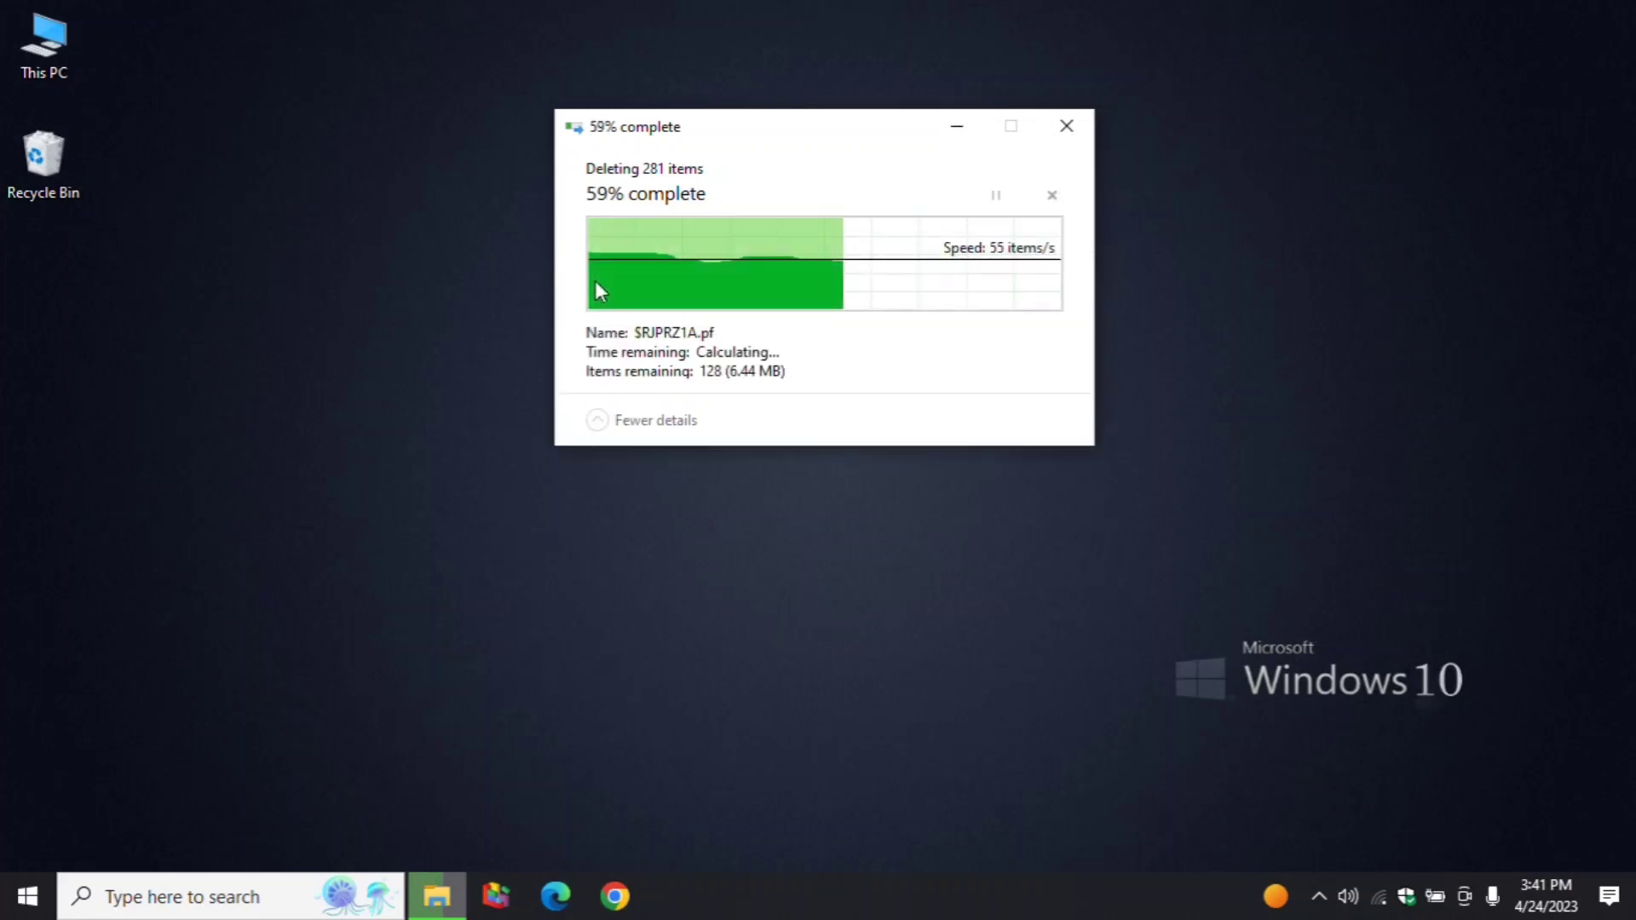